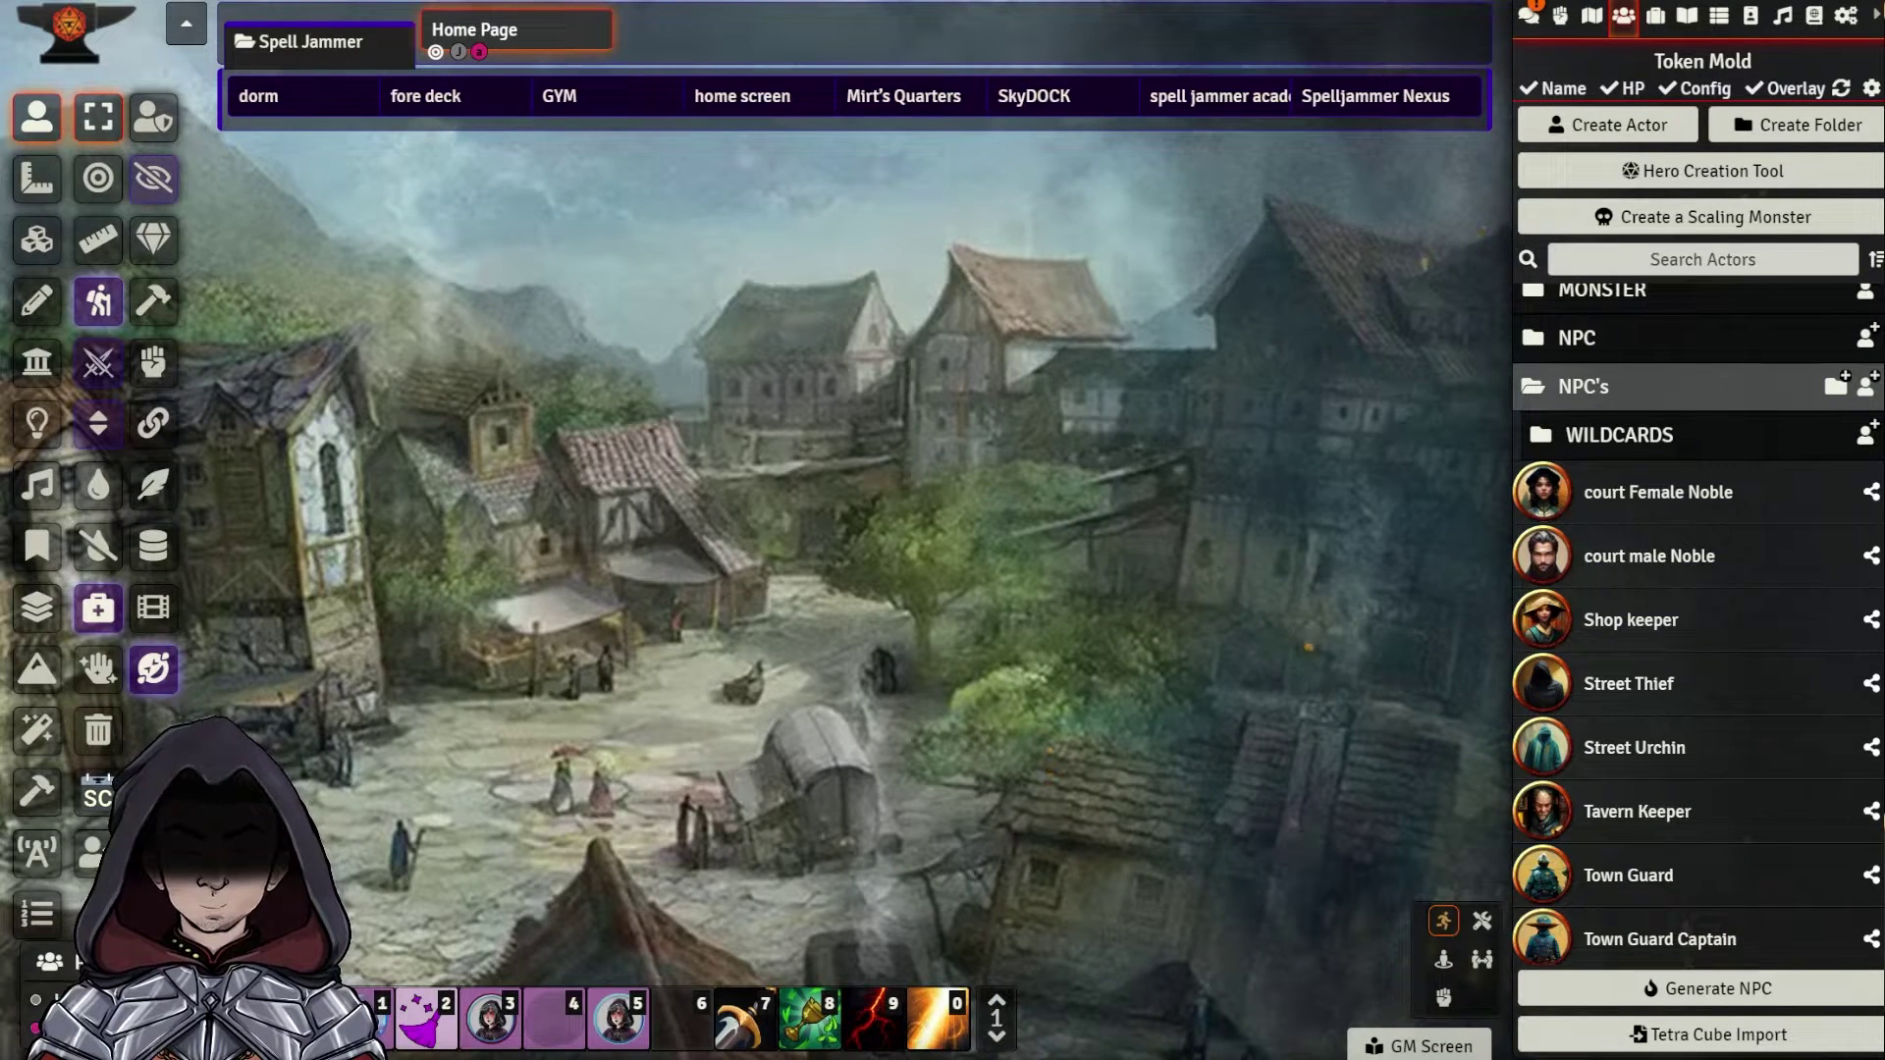
Filter the compendiums for "srd" and open the Monsters (SRD) compendium
scroll(1698, 628, down, 2)
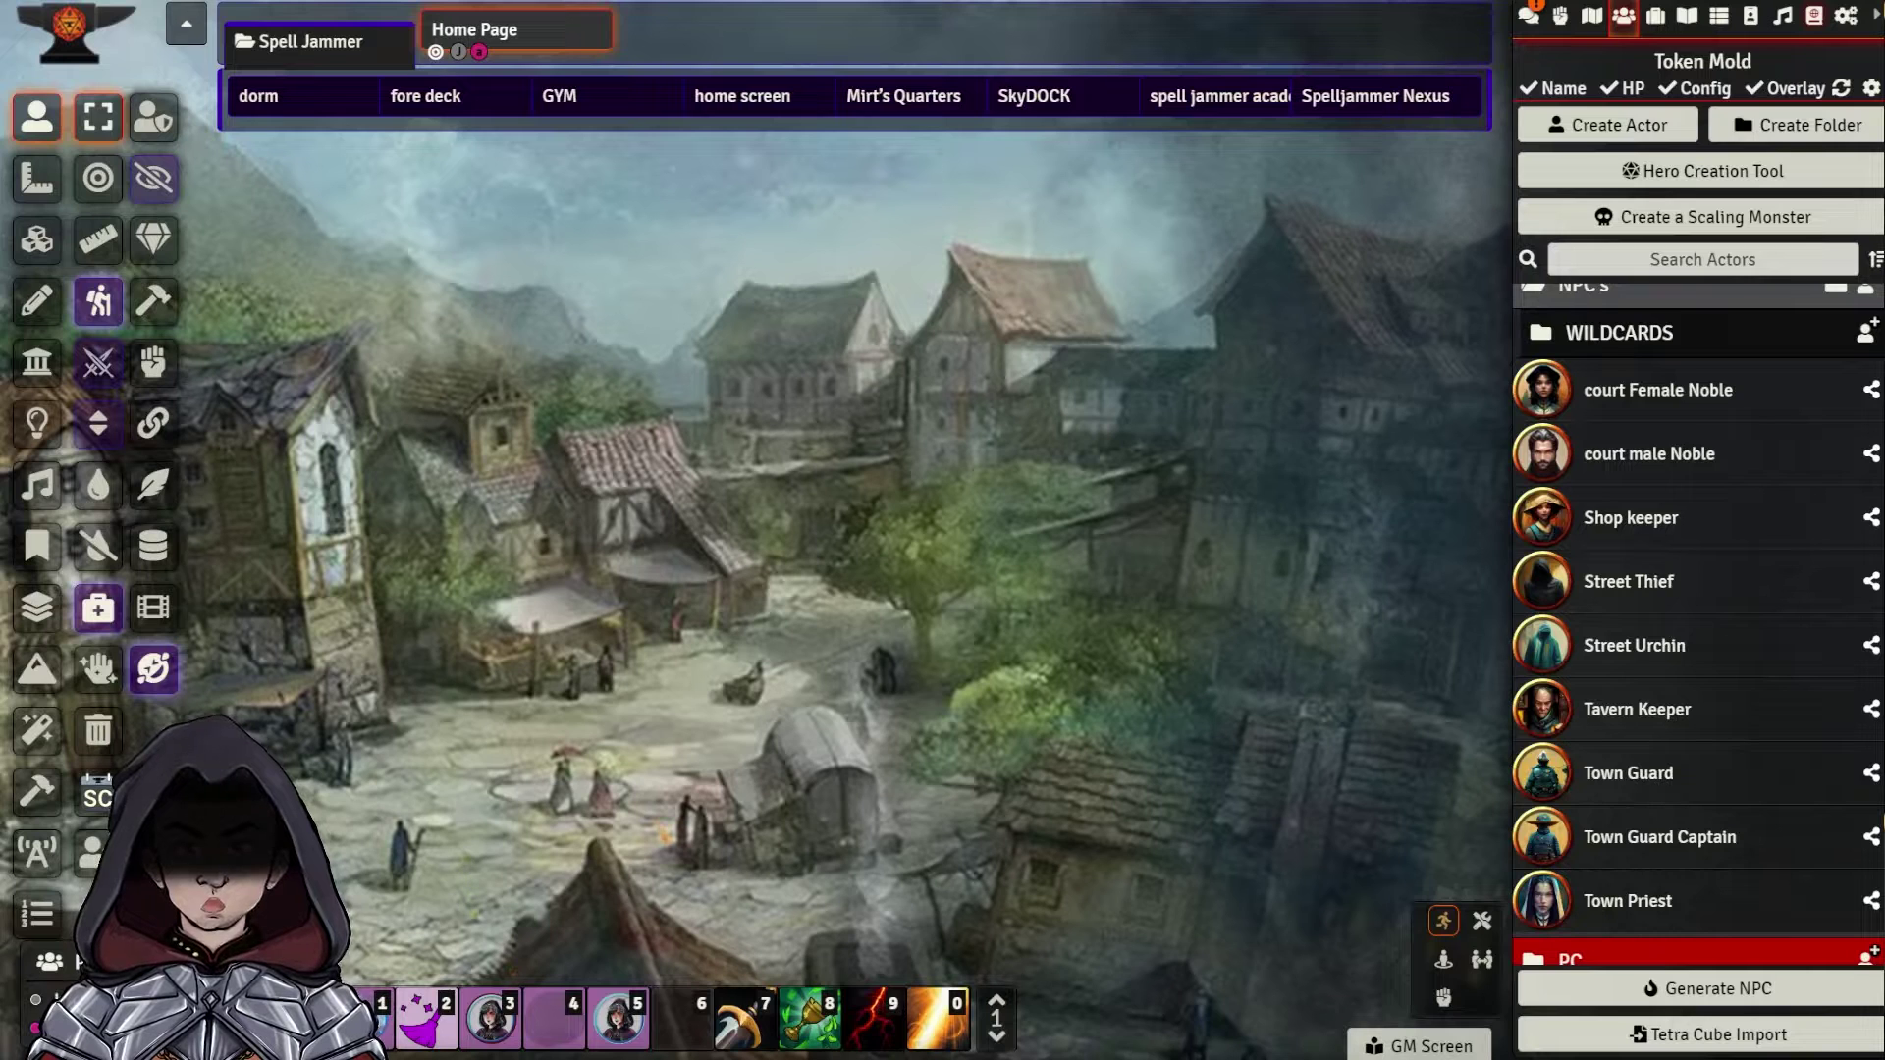
click(1814, 15)
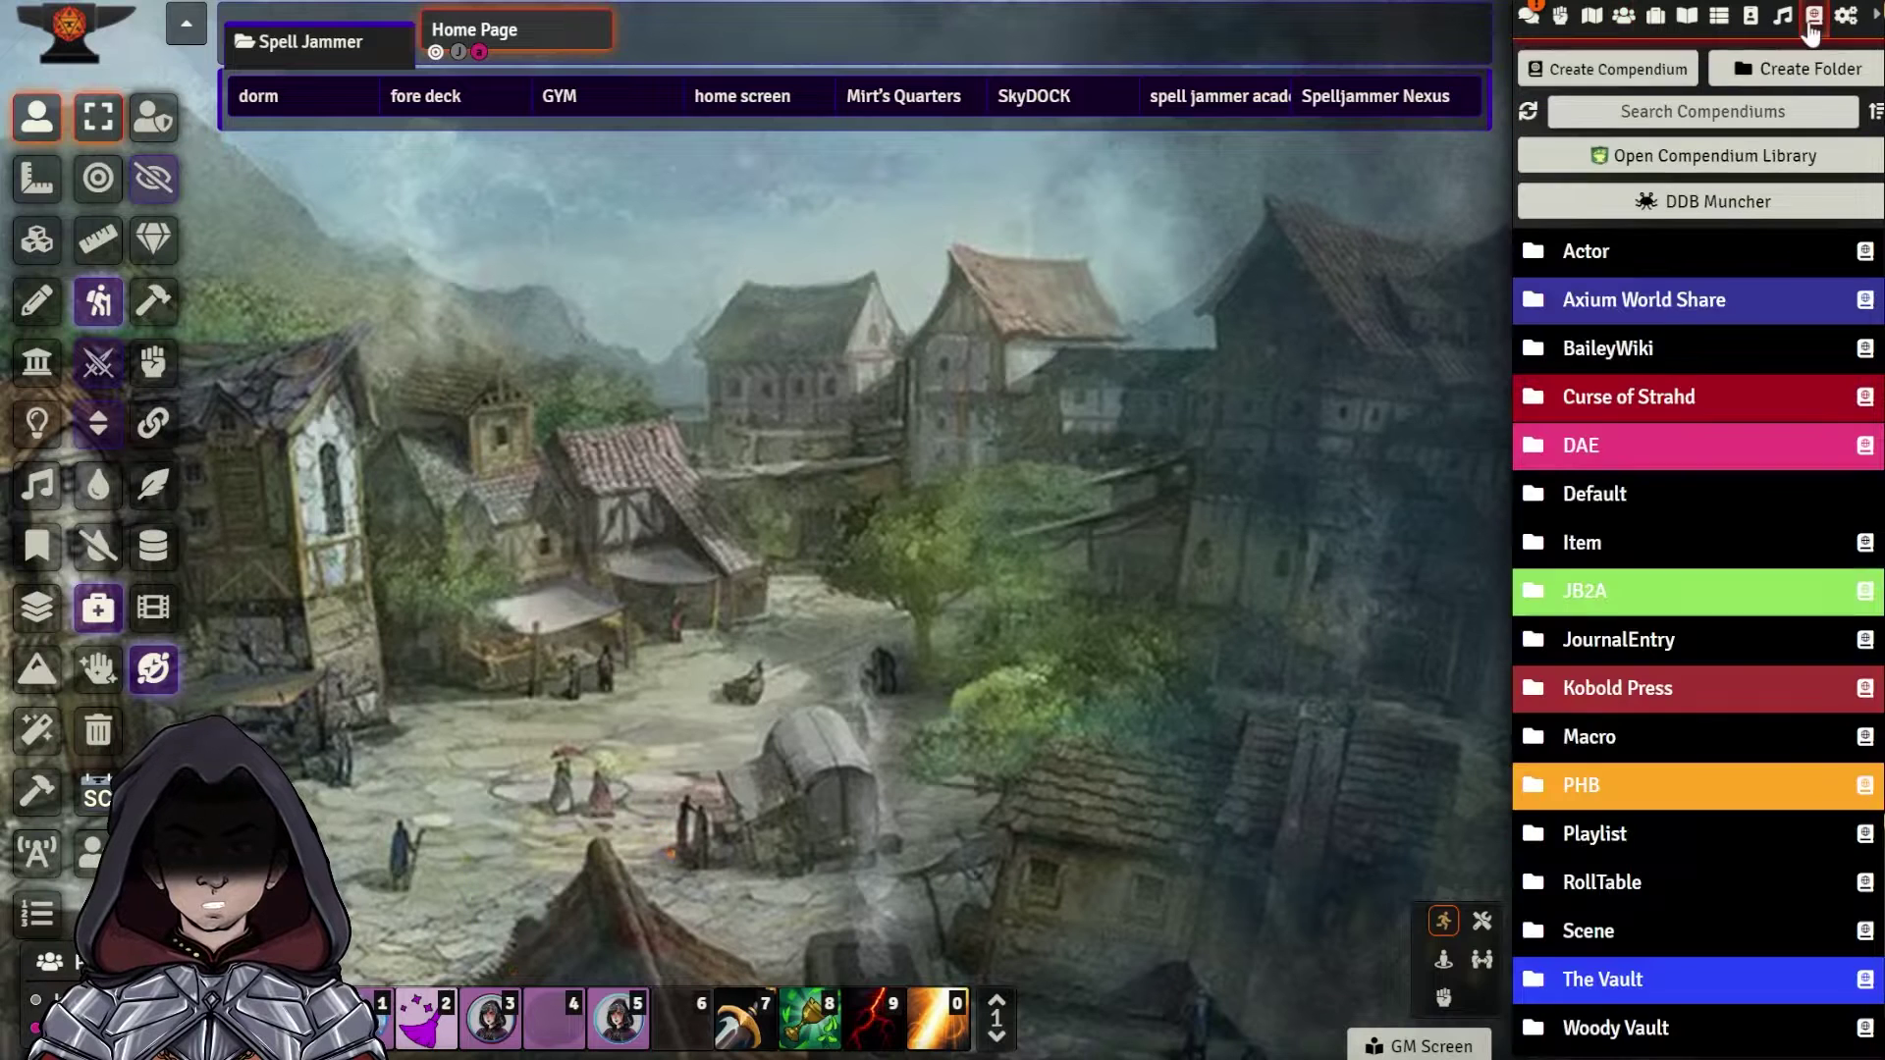
click(1663, 113)
text(srd)
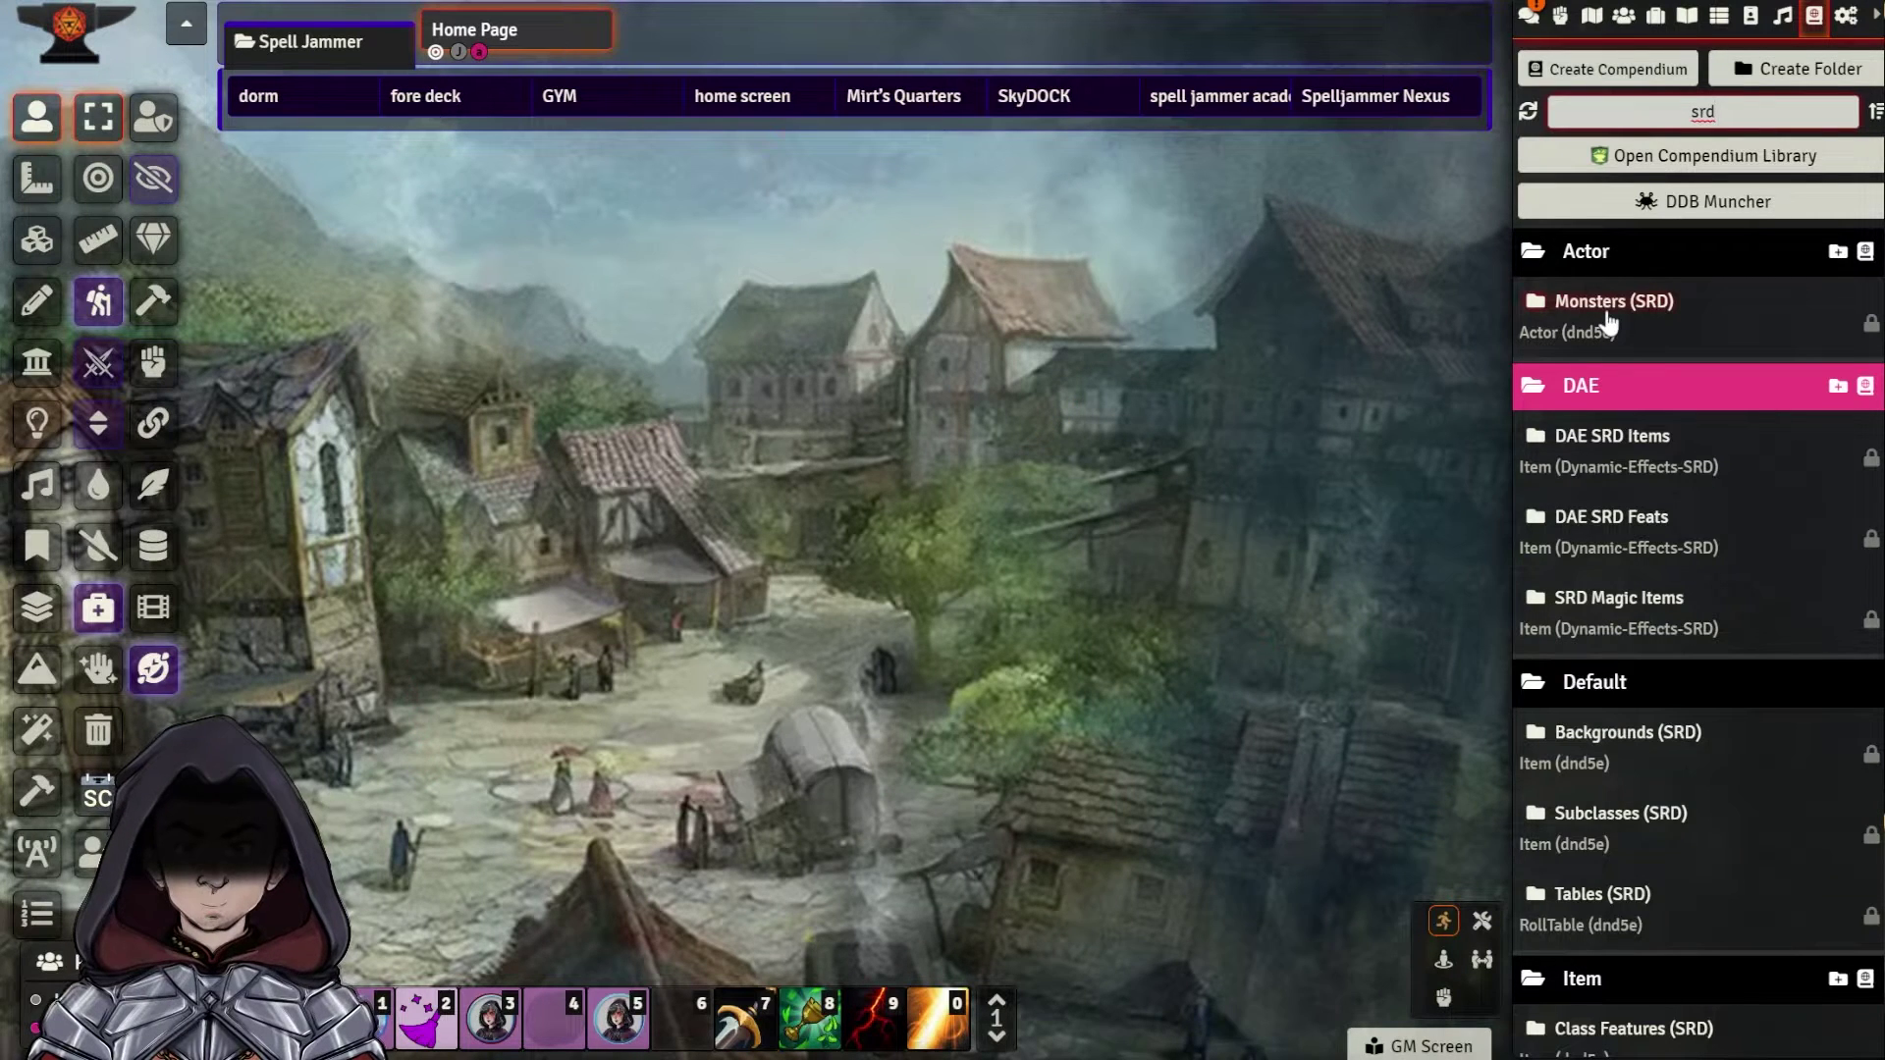
click(1610, 304)
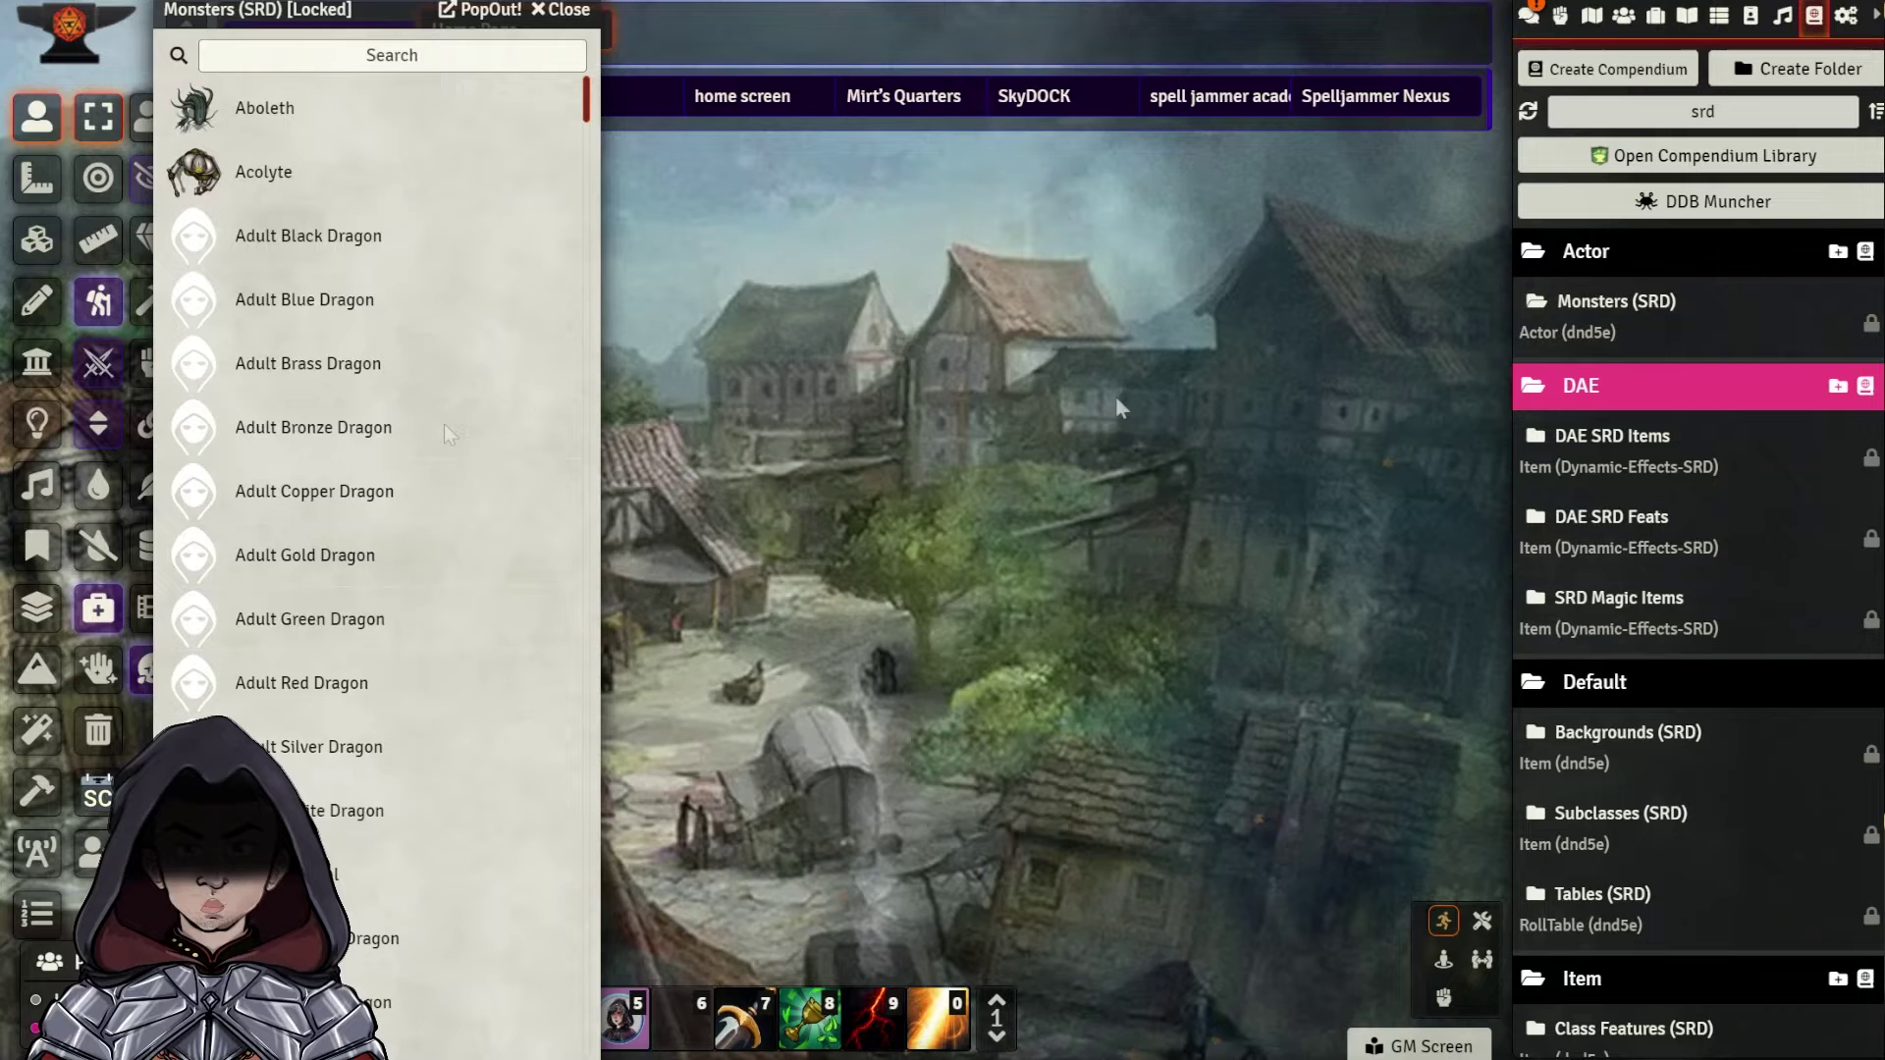
scroll(438, 456, down, 5)
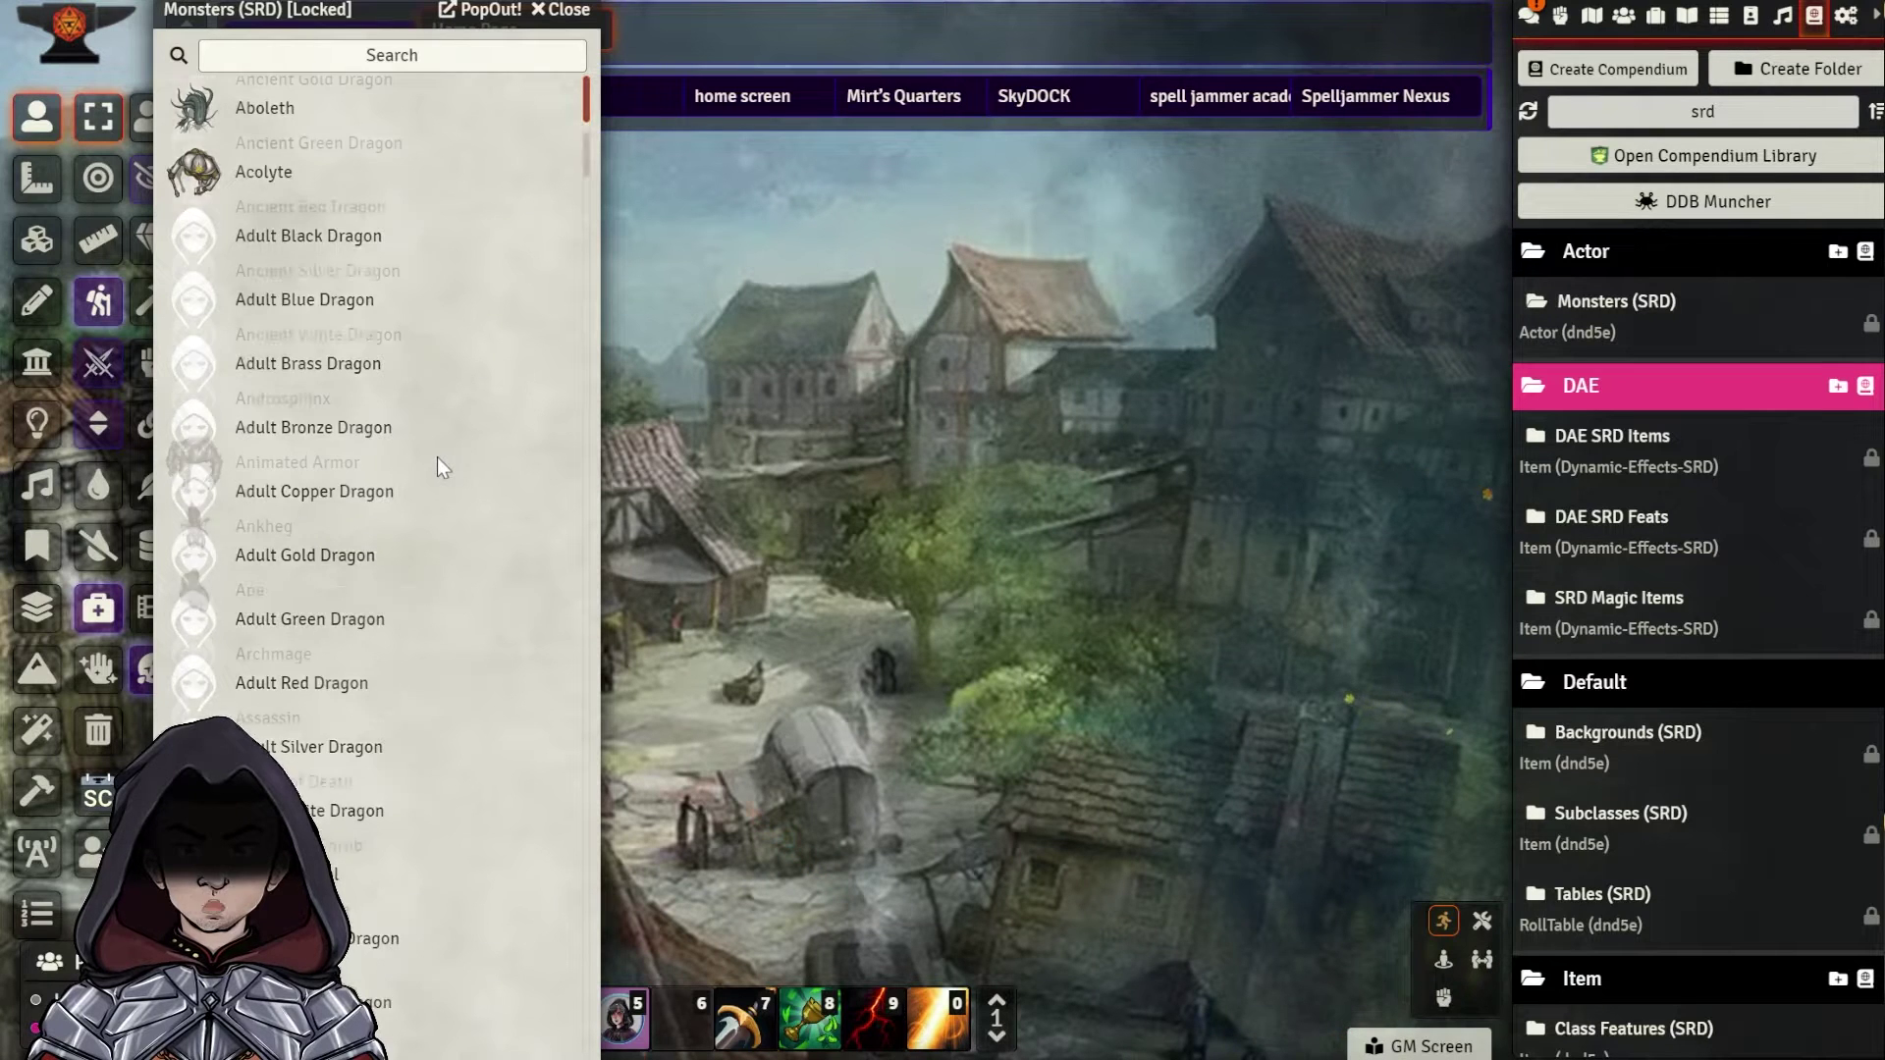
scroll(437, 456, up, 5)
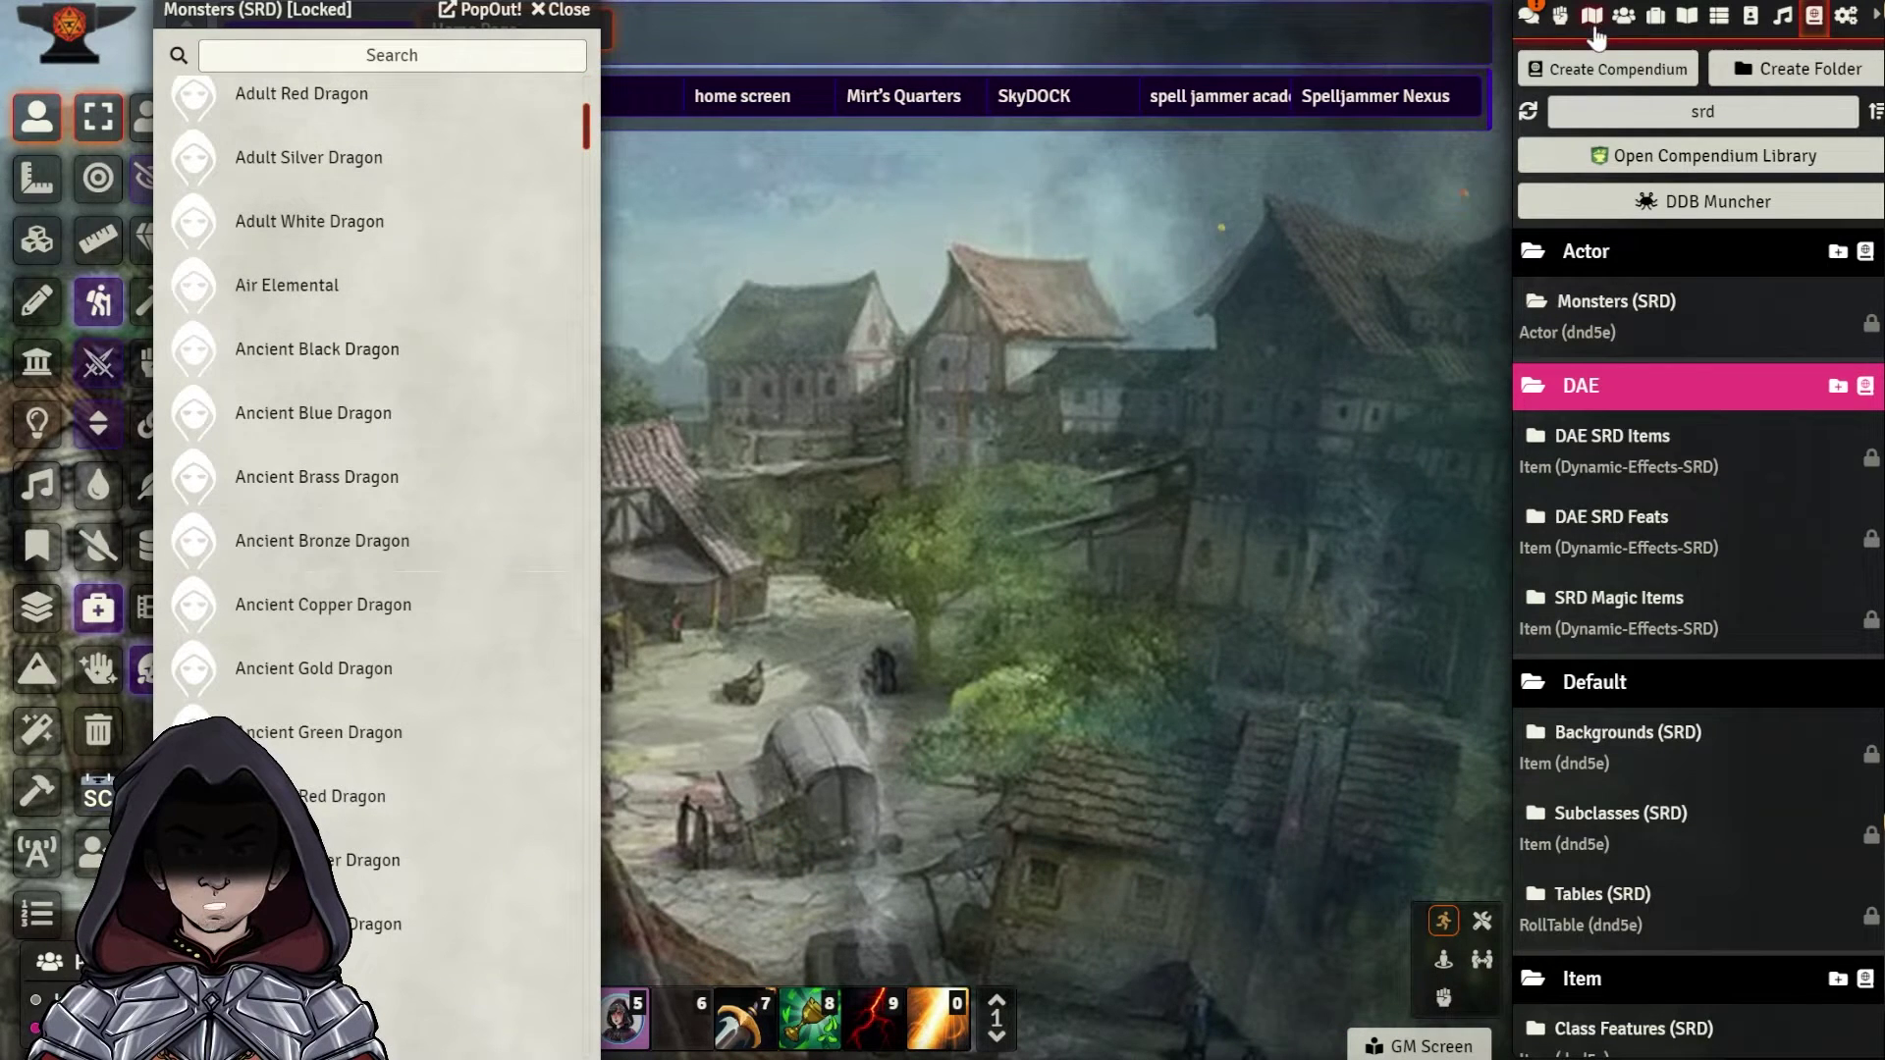
Find the Commoner with the search "commo", import it into the NPC's actor folder, and set its Charisma to 12
click(1624, 17)
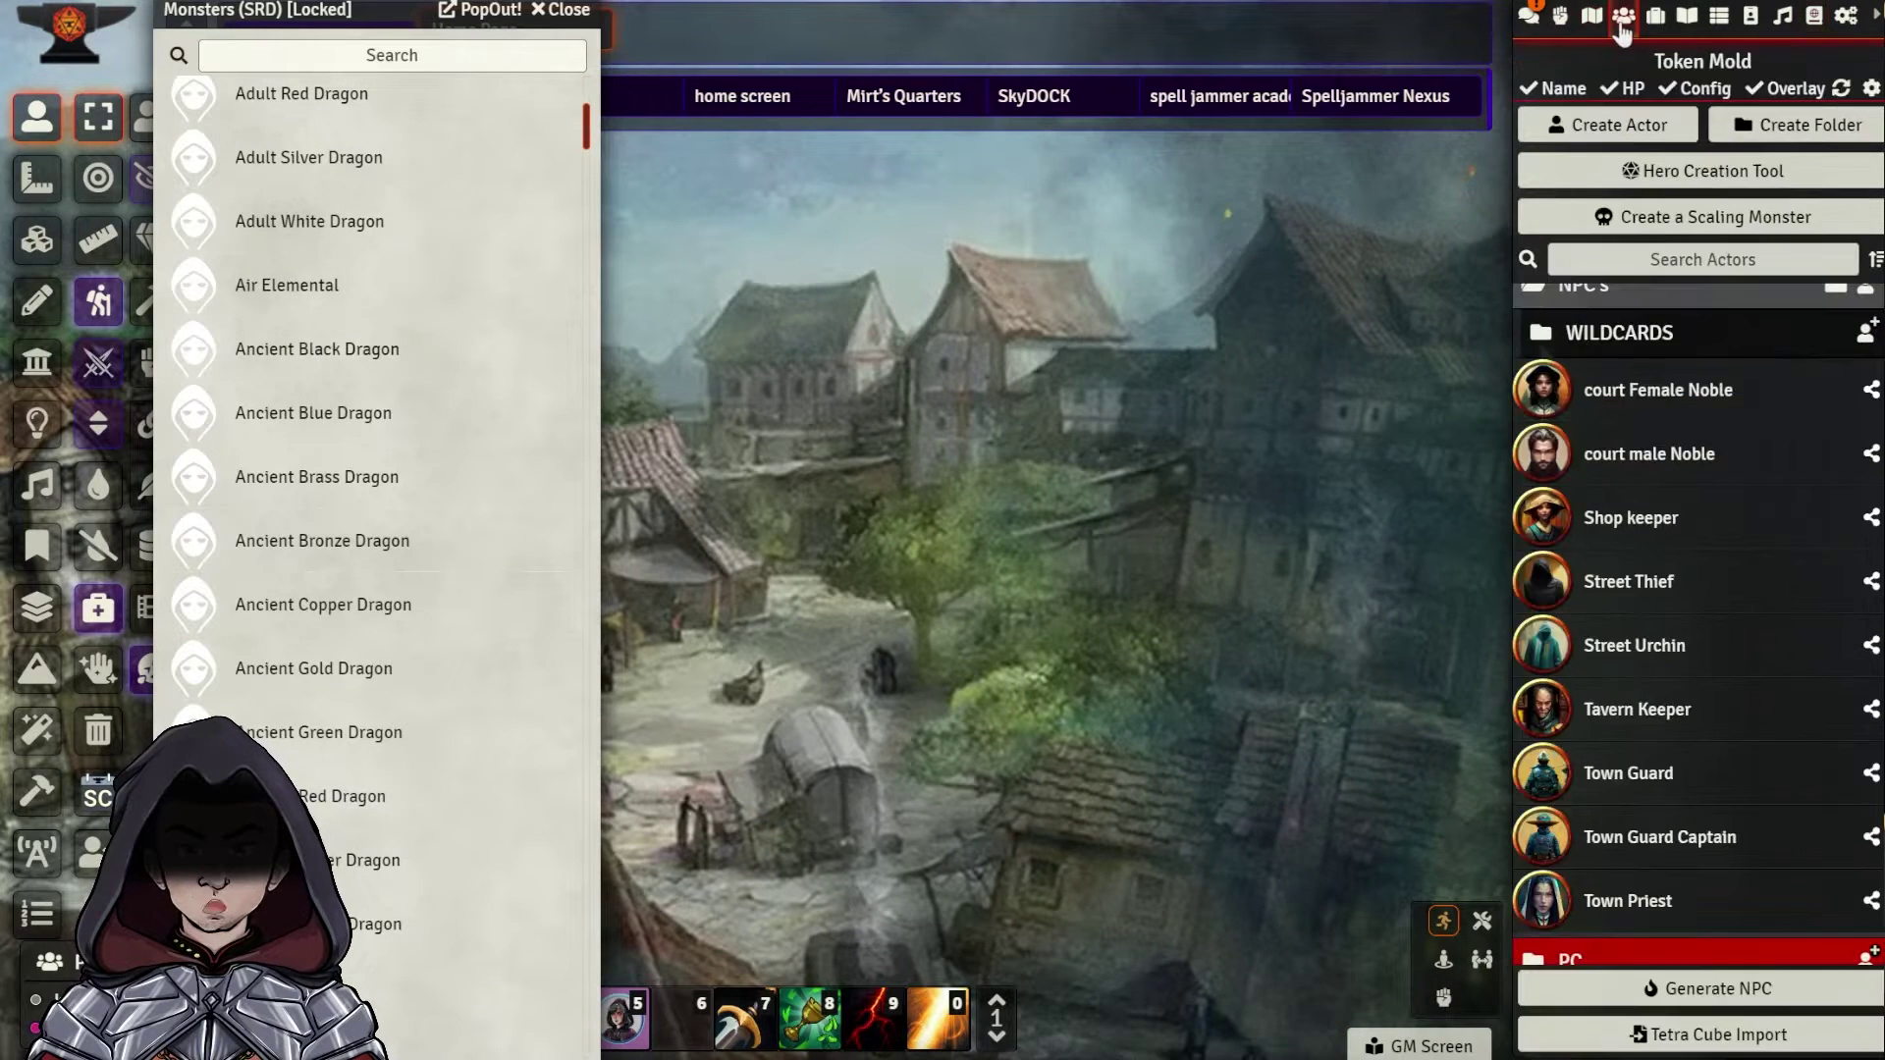
click(412, 57)
text(commo)
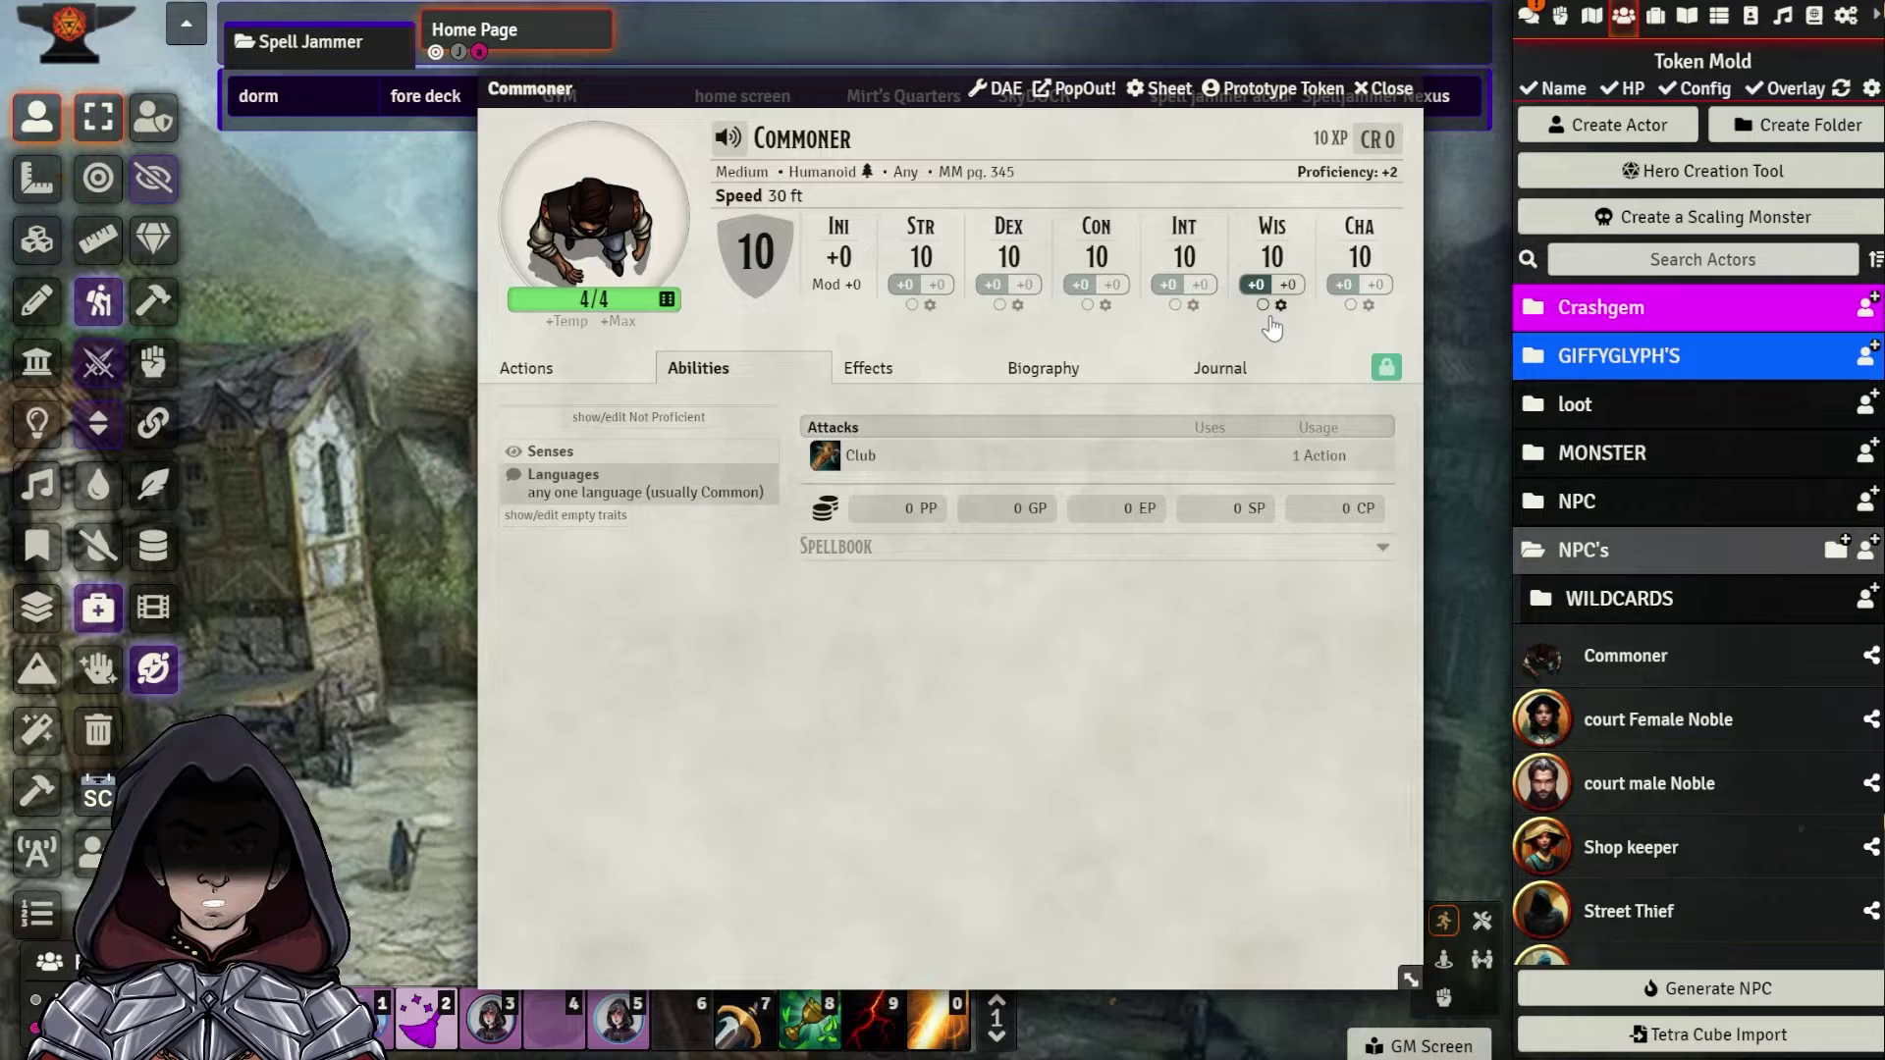
text(12)
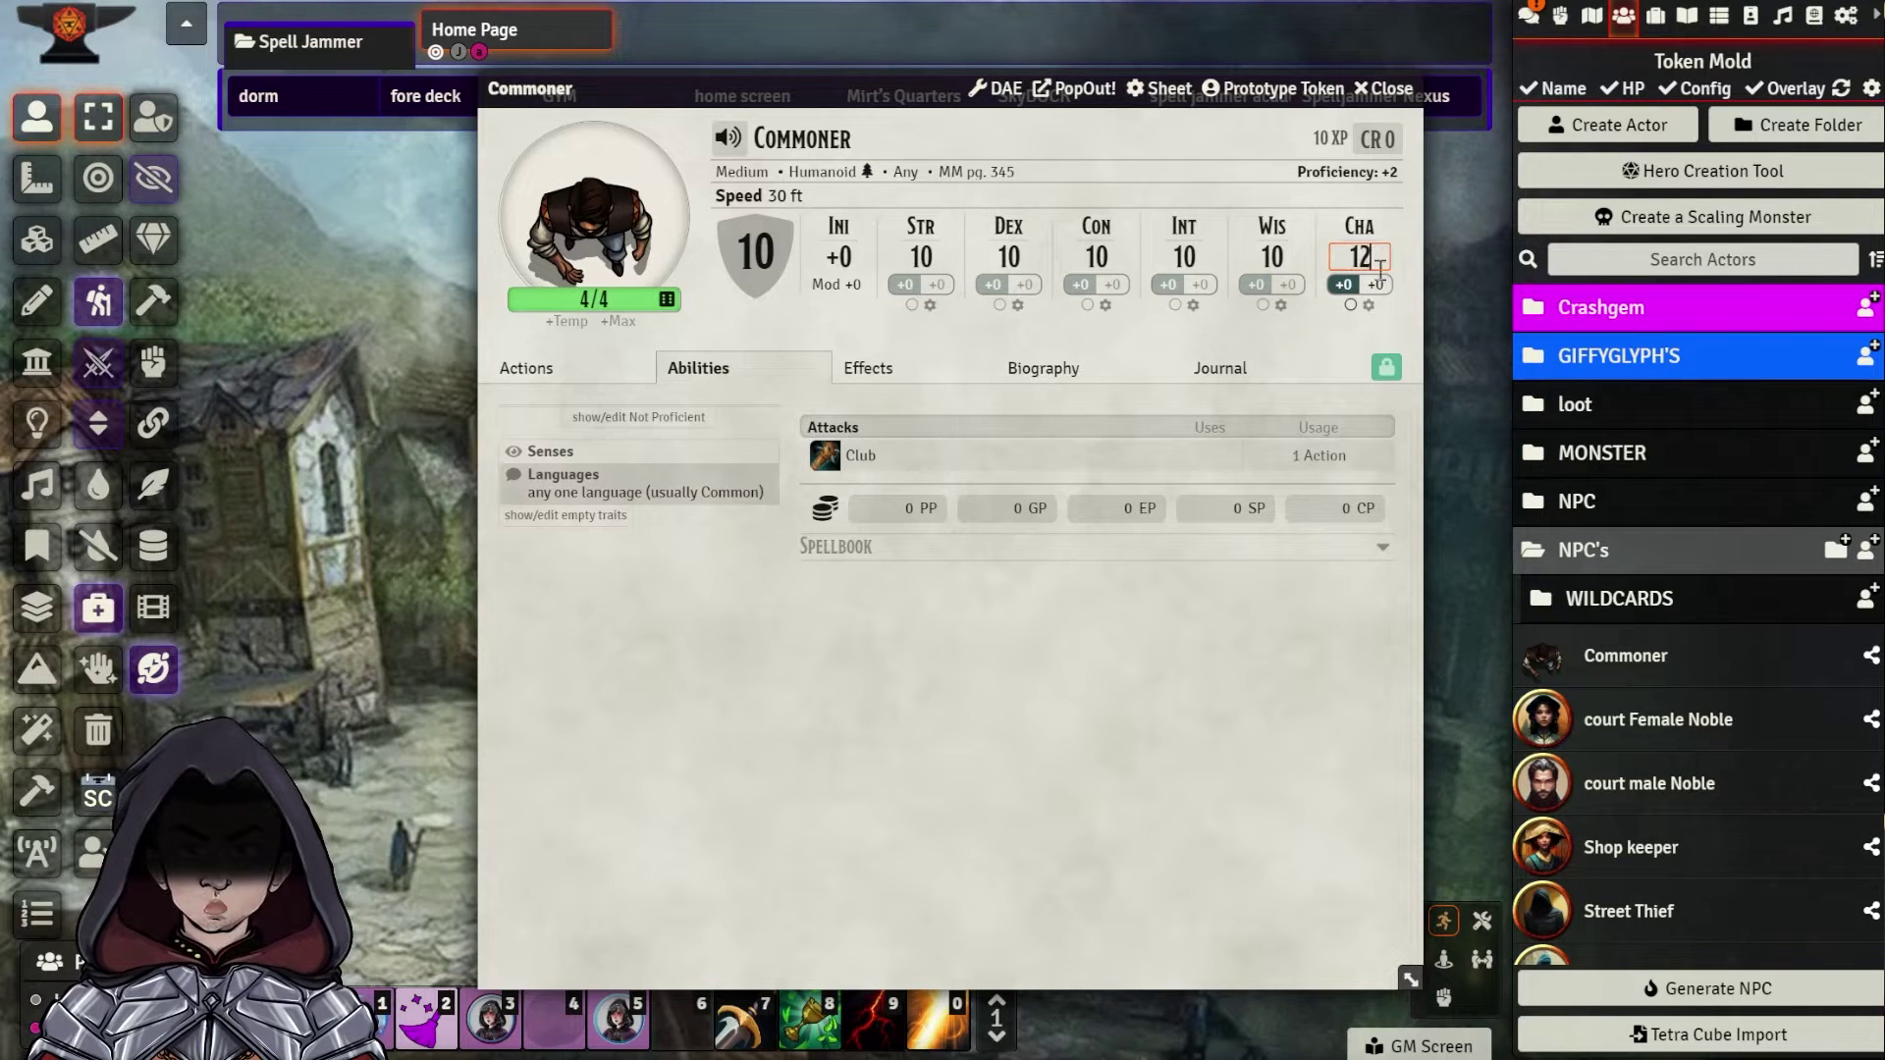
key(Return)
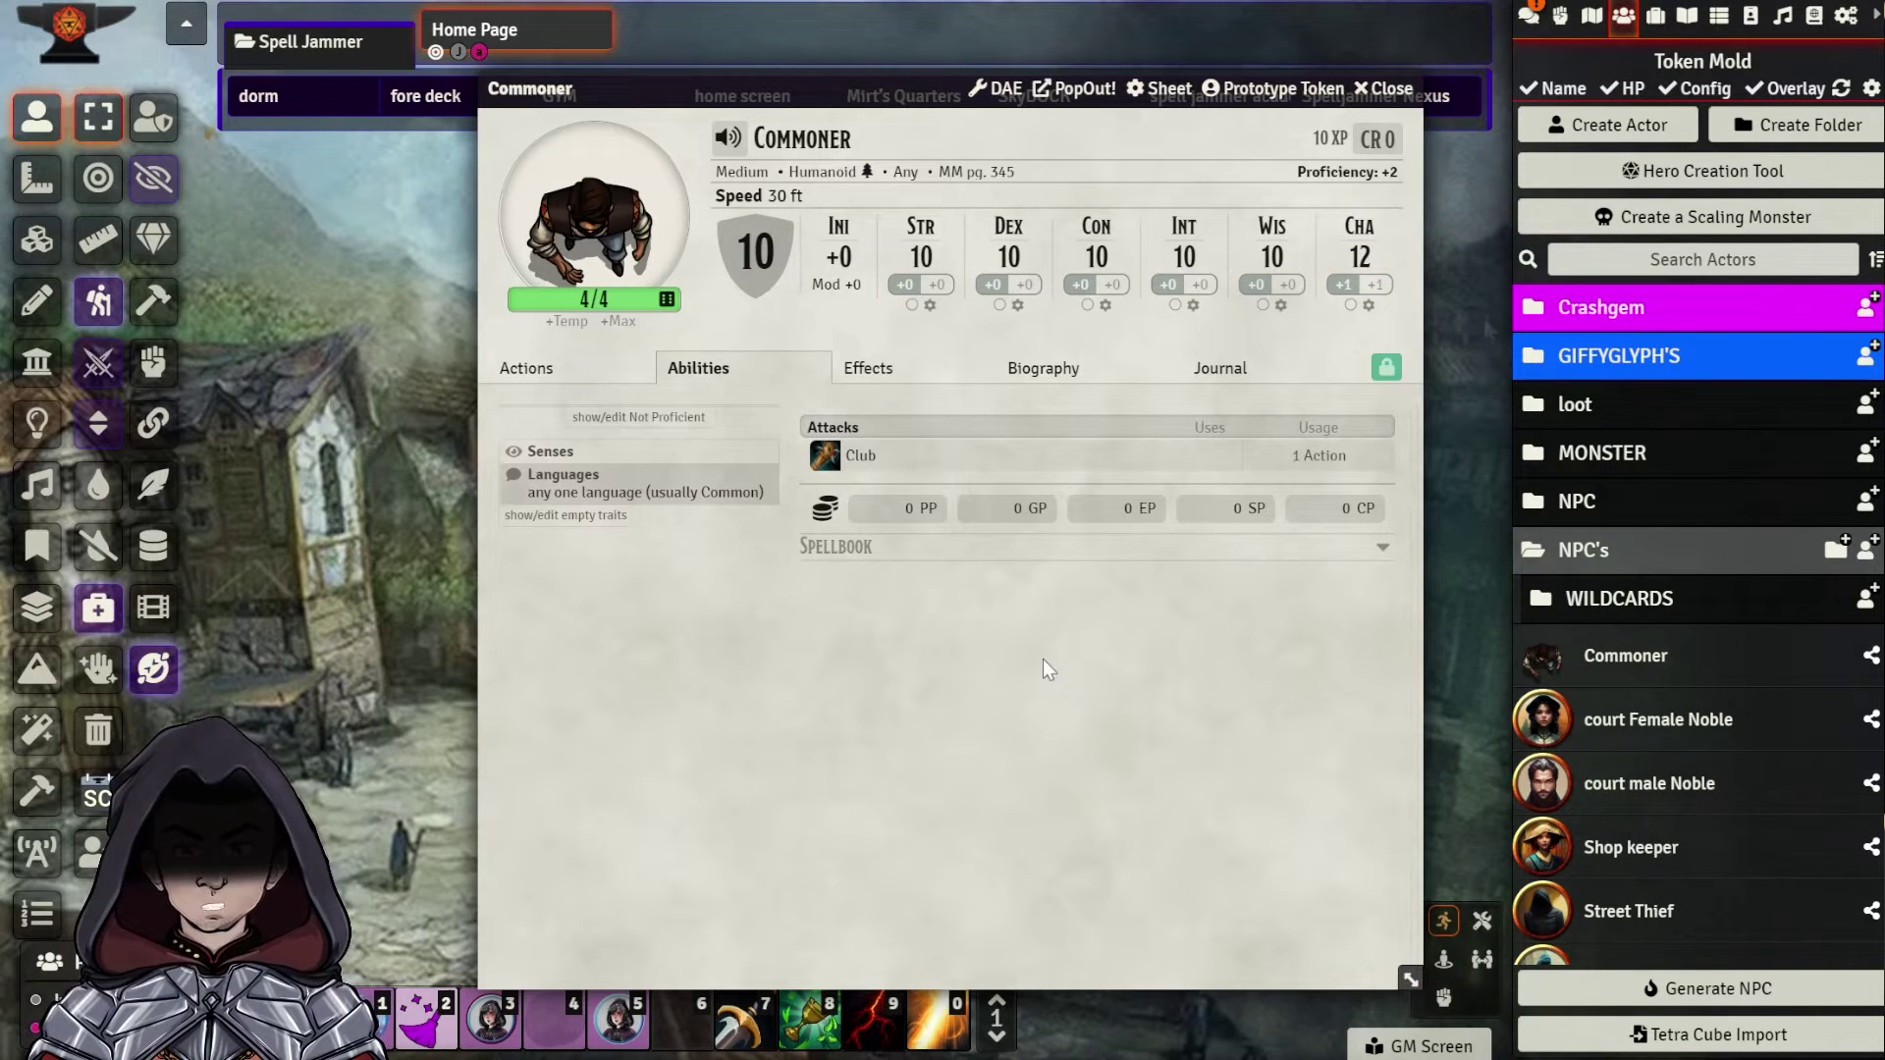
Give the Commoner a Dagger and Traveler's Clothes from the Items (SRD) compendium, plus 2 GP and 2 SP
click(1813, 29)
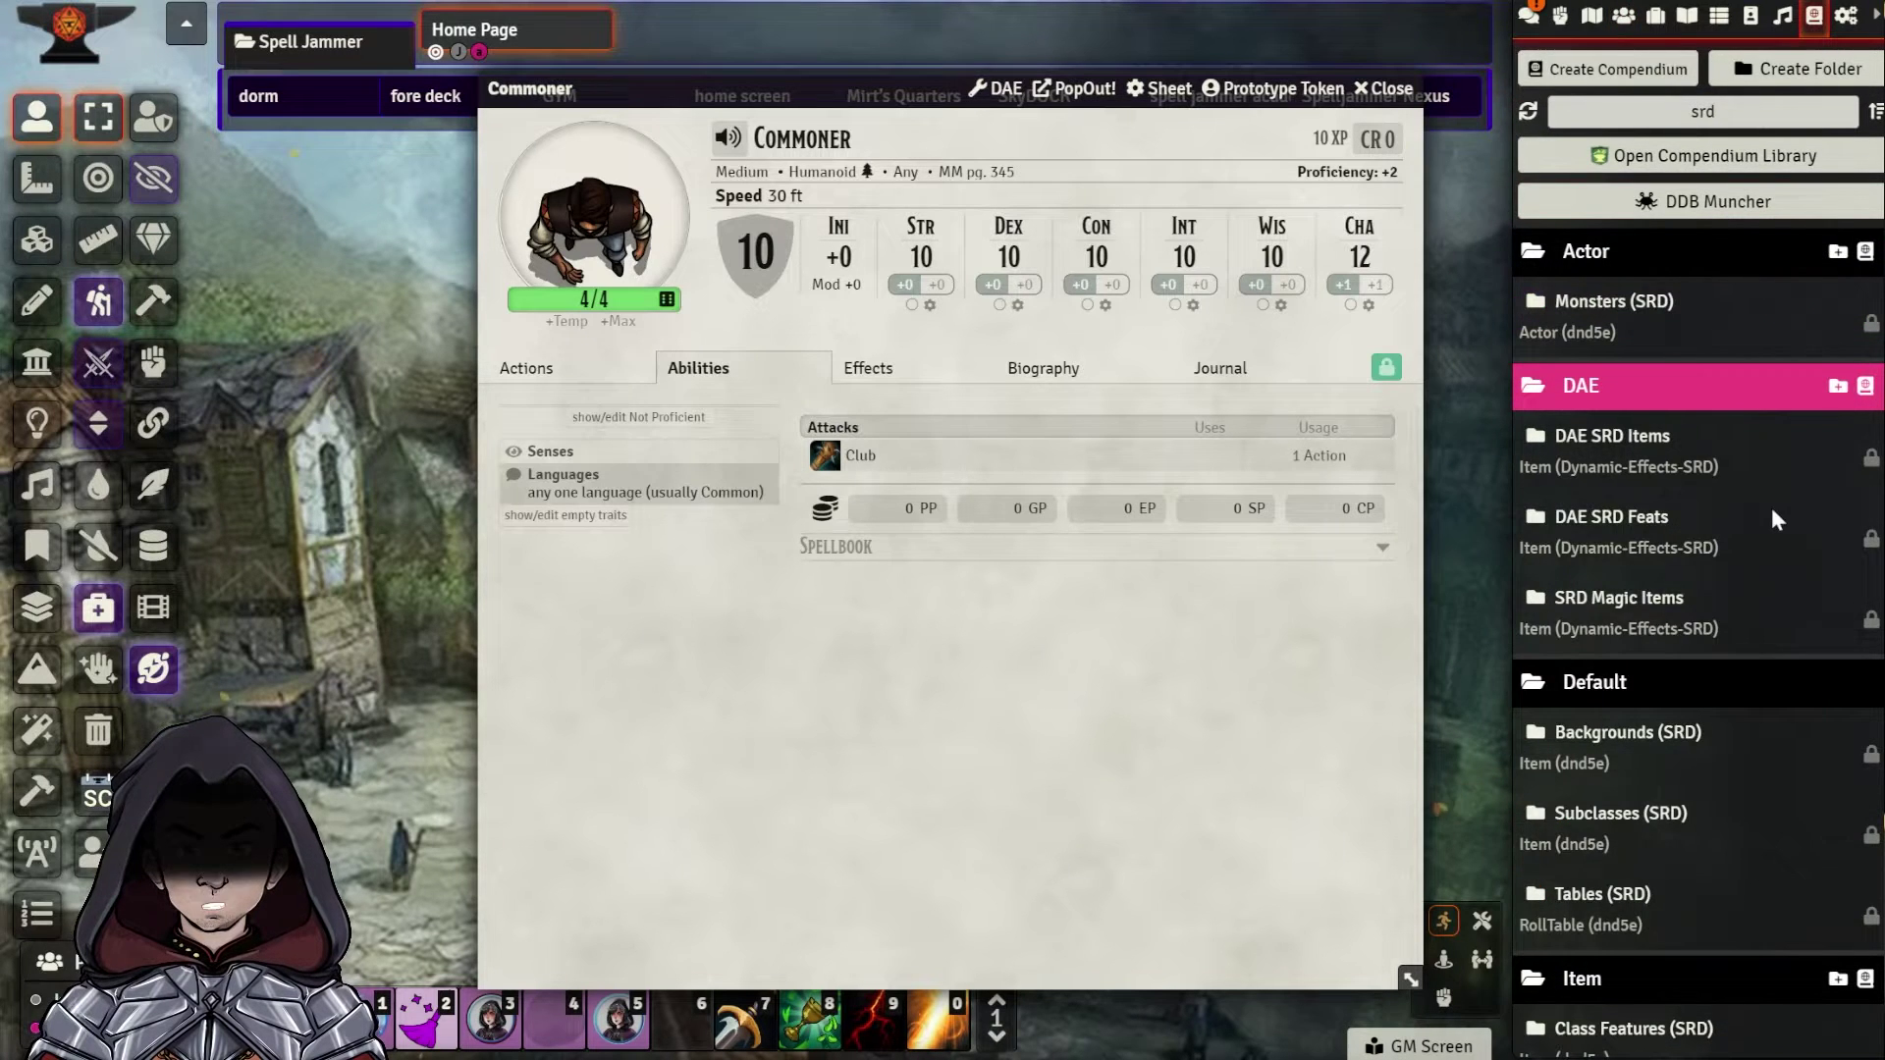
scroll(1765, 497, down, 5)
click(1610, 693)
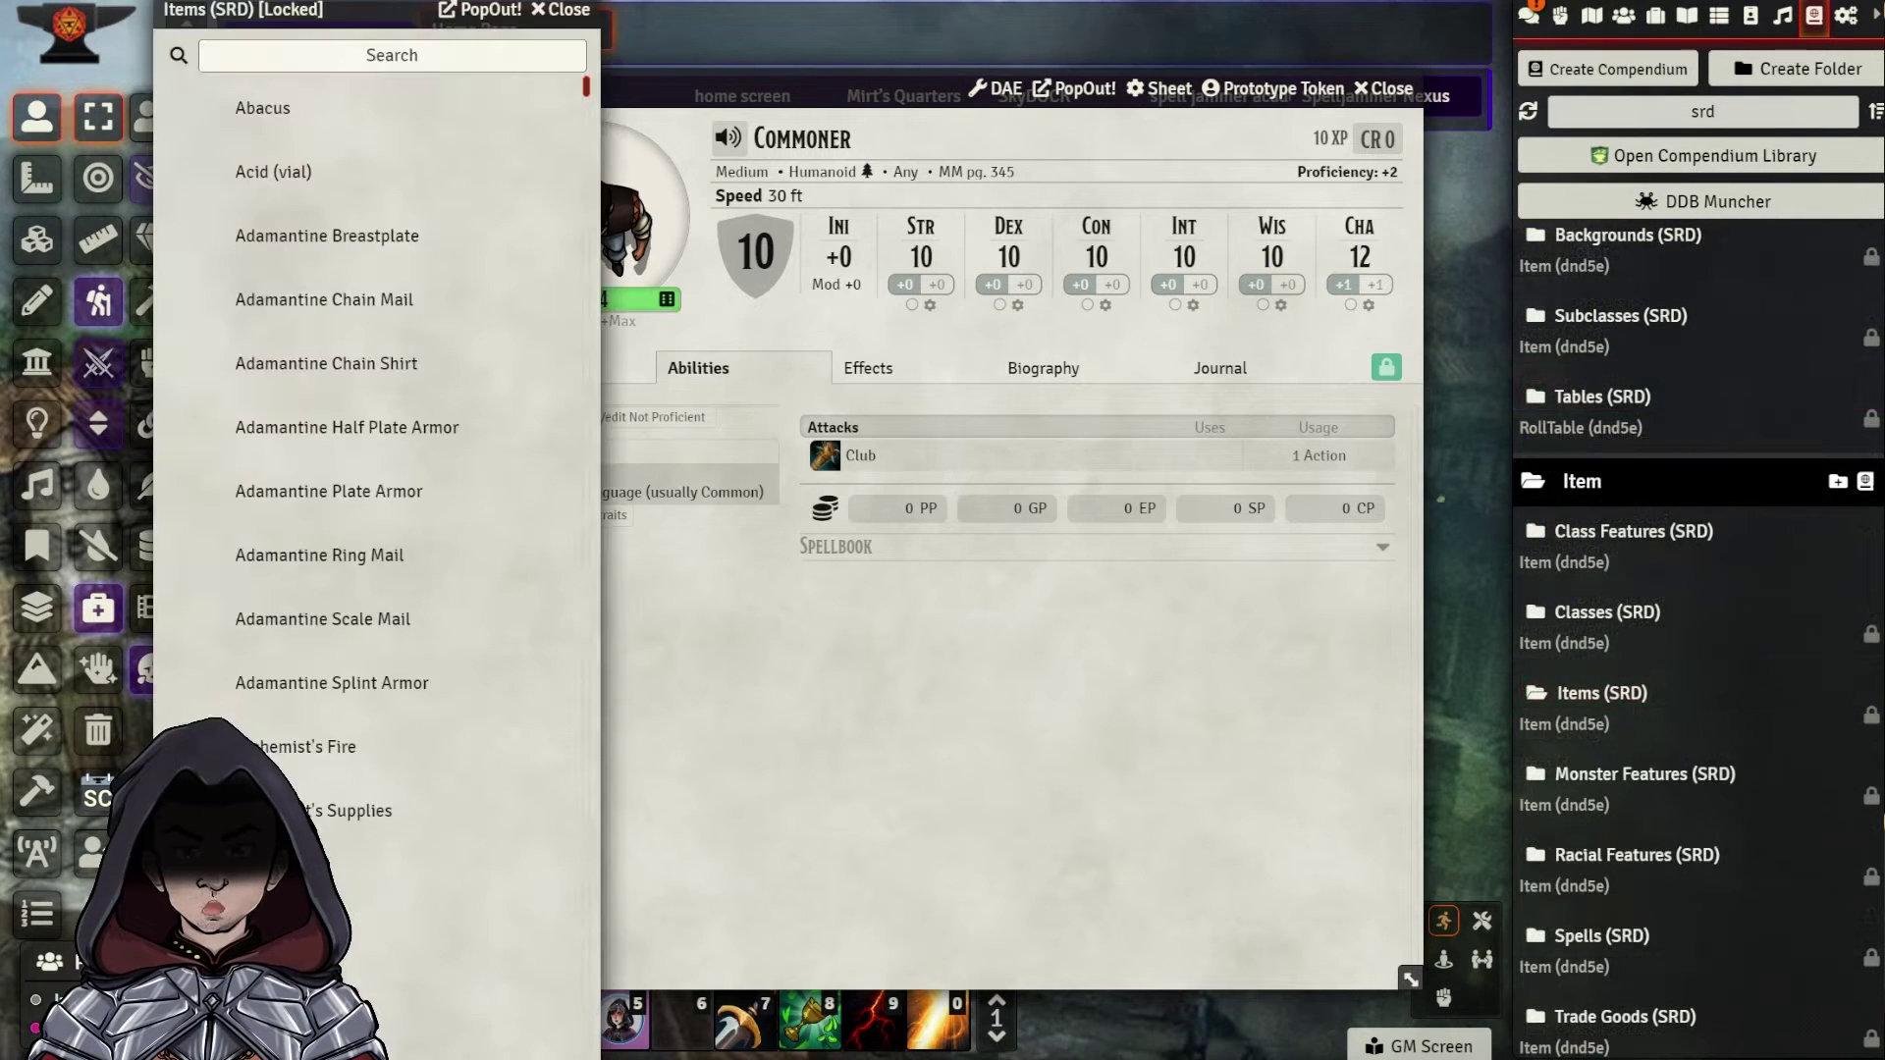
click(342, 55)
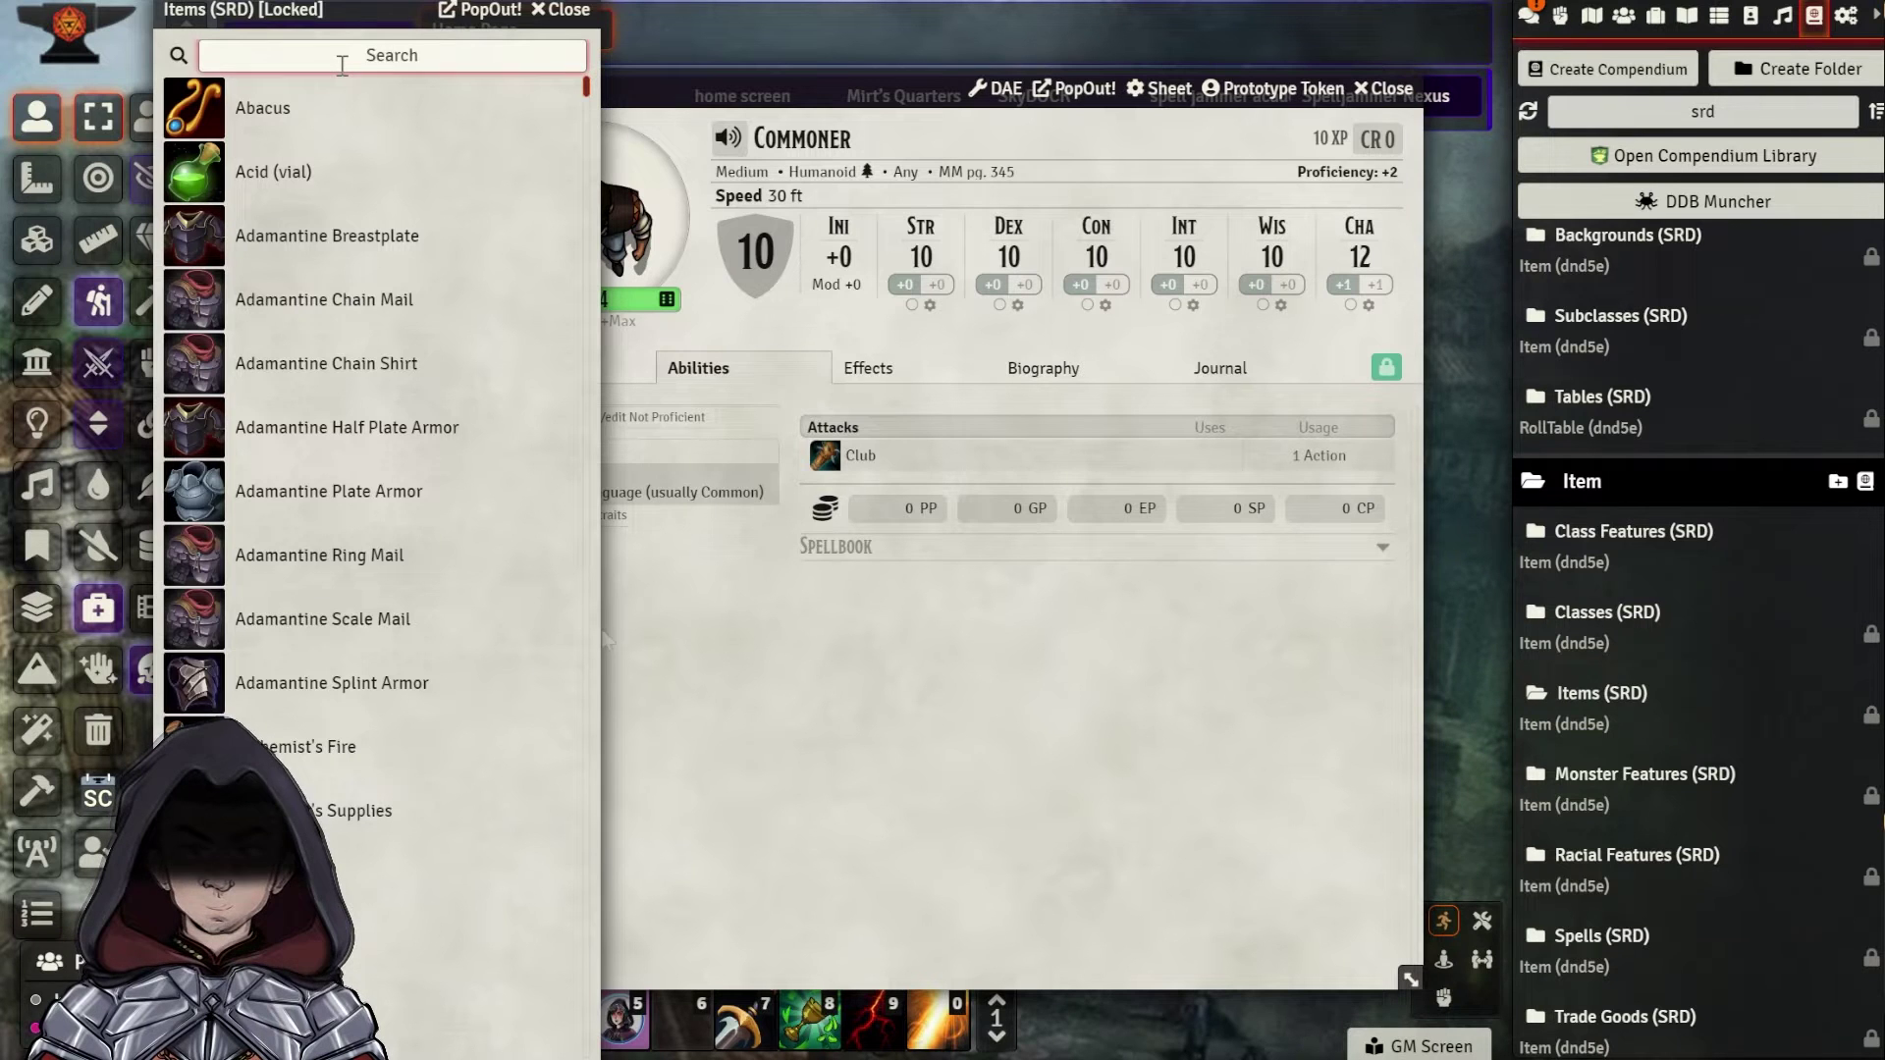
text(col)
key(Escape)
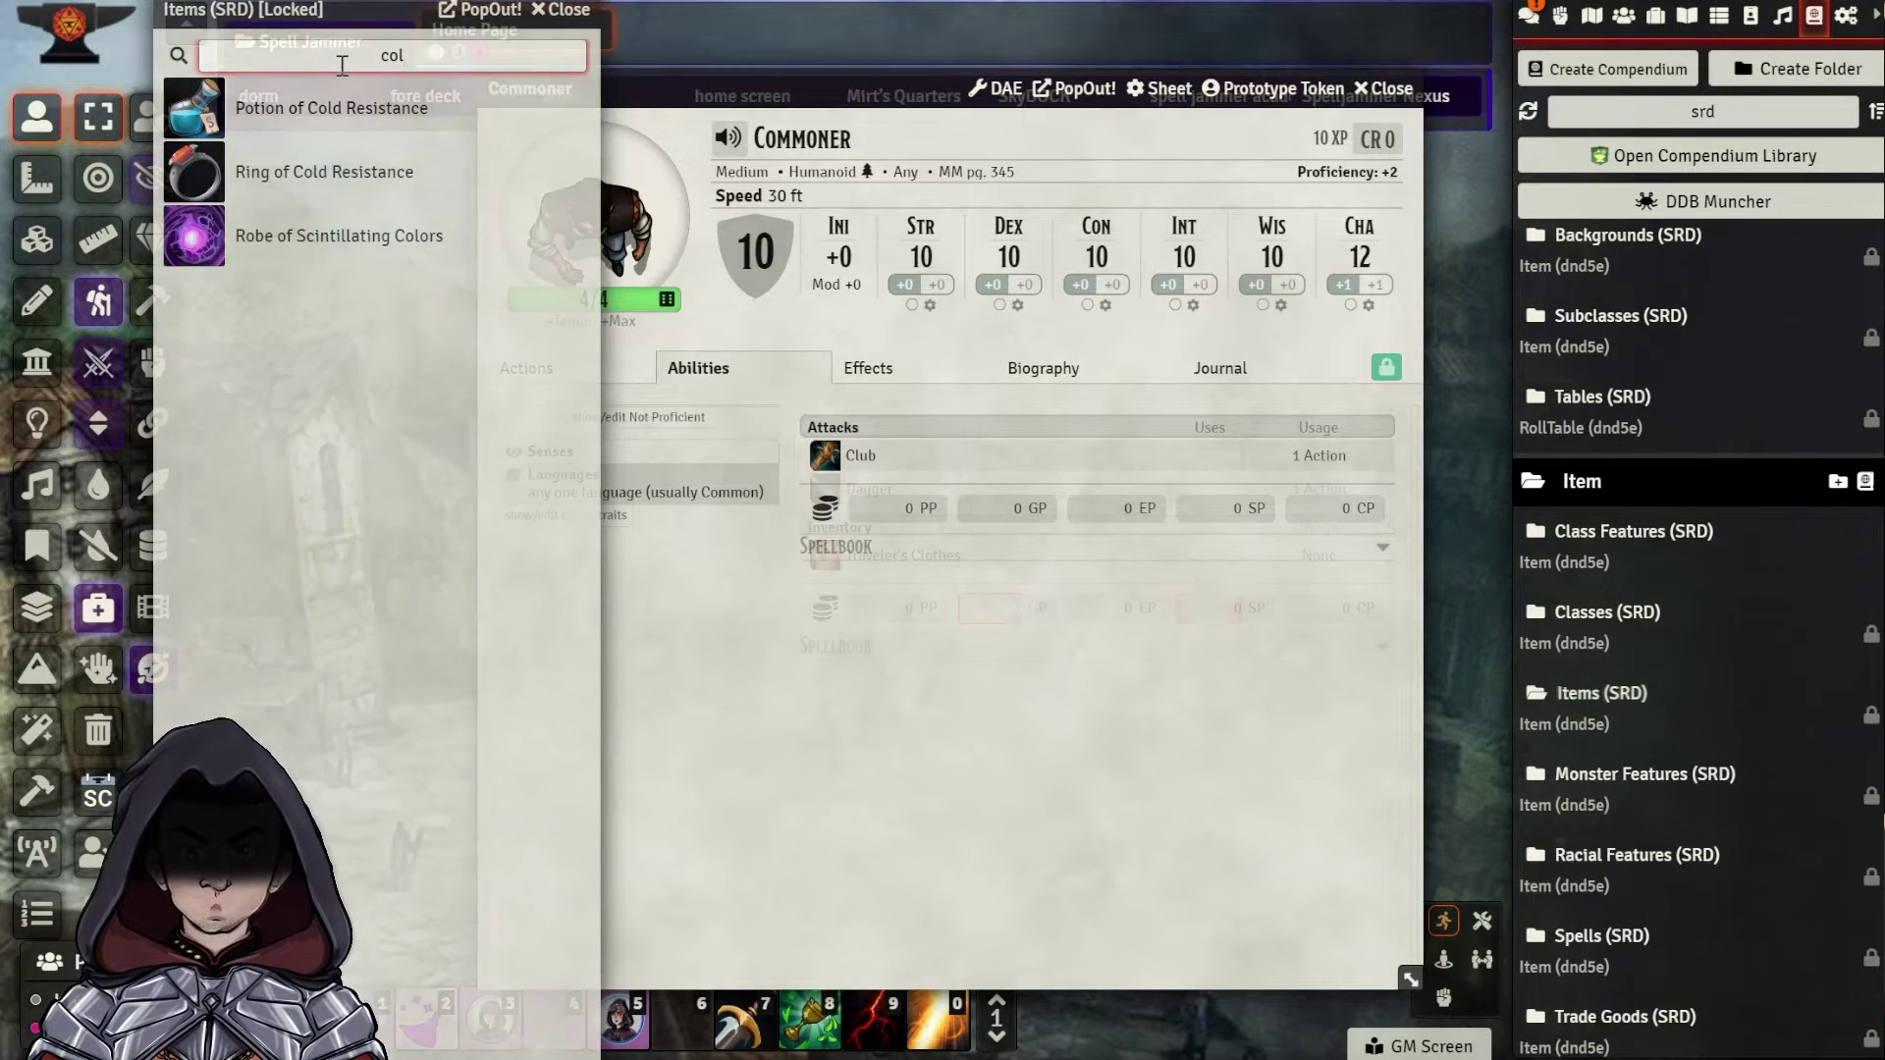
click(1237, 608)
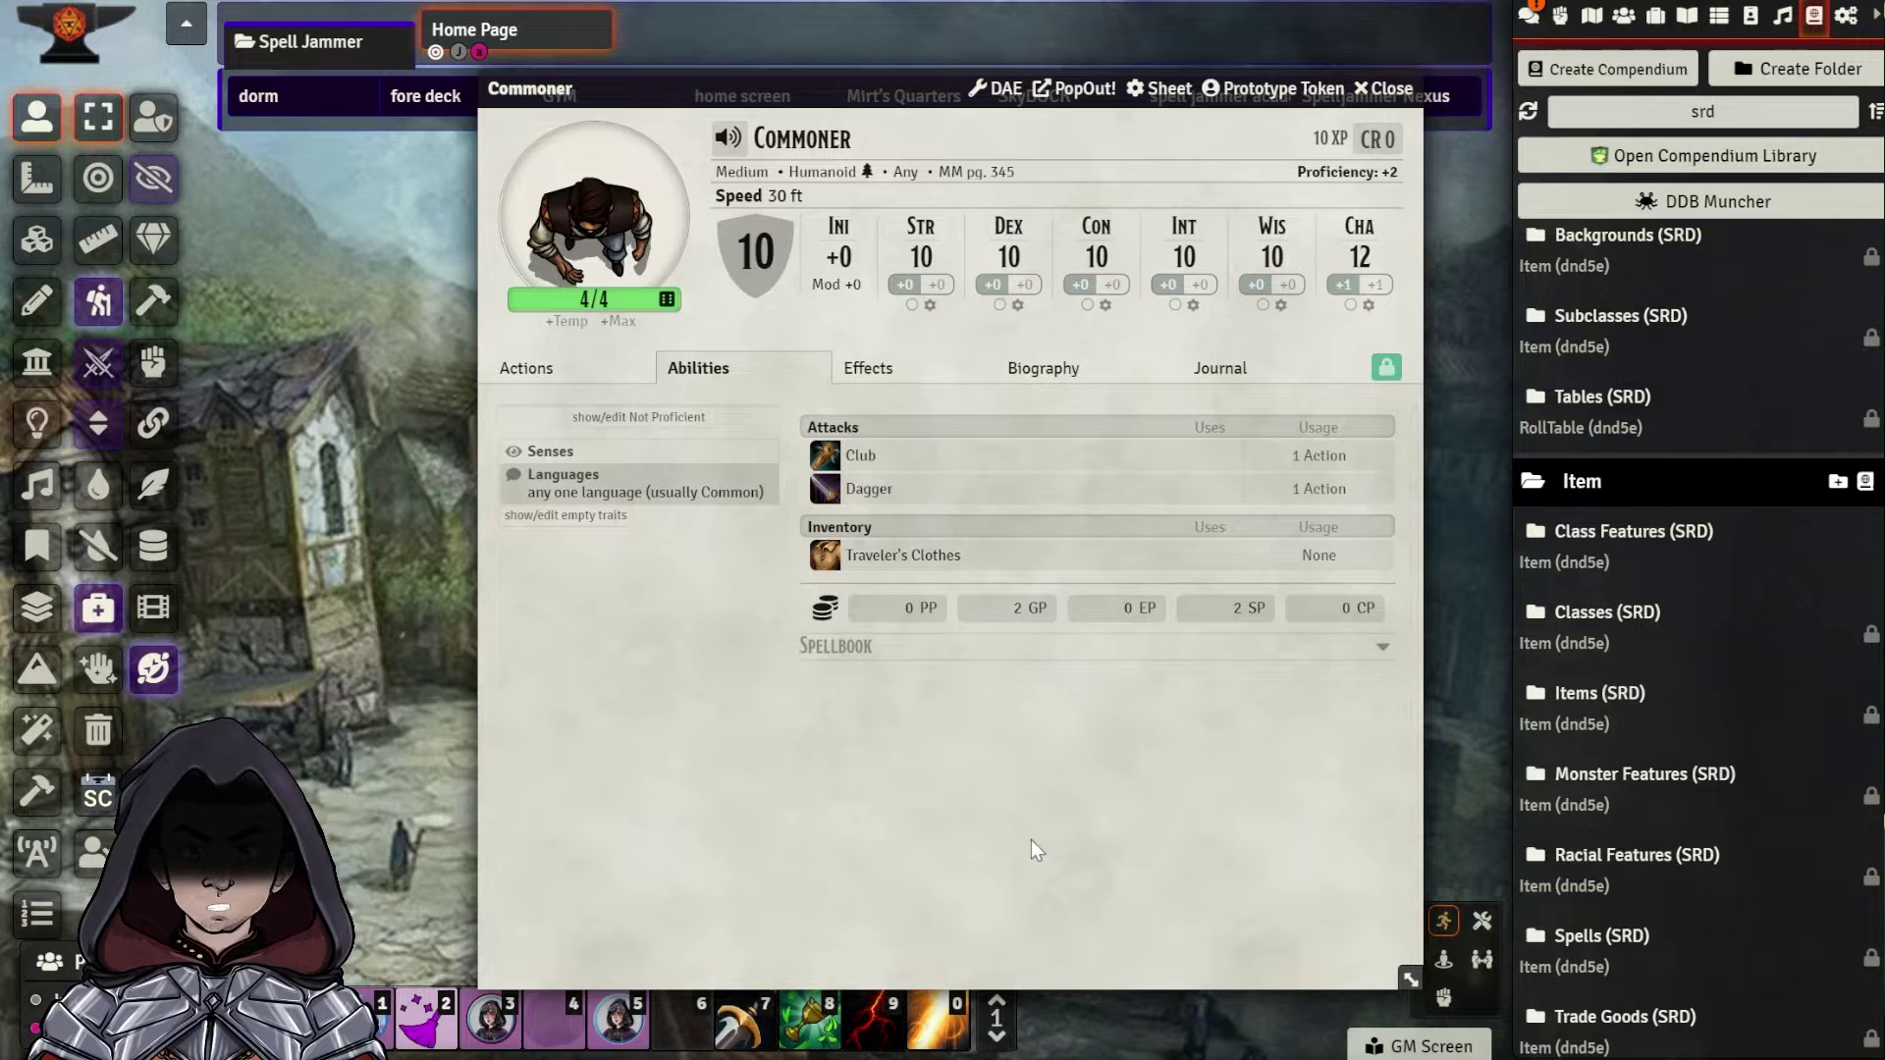
Create a new world item of type Loot named Gold Locket
click(934, 648)
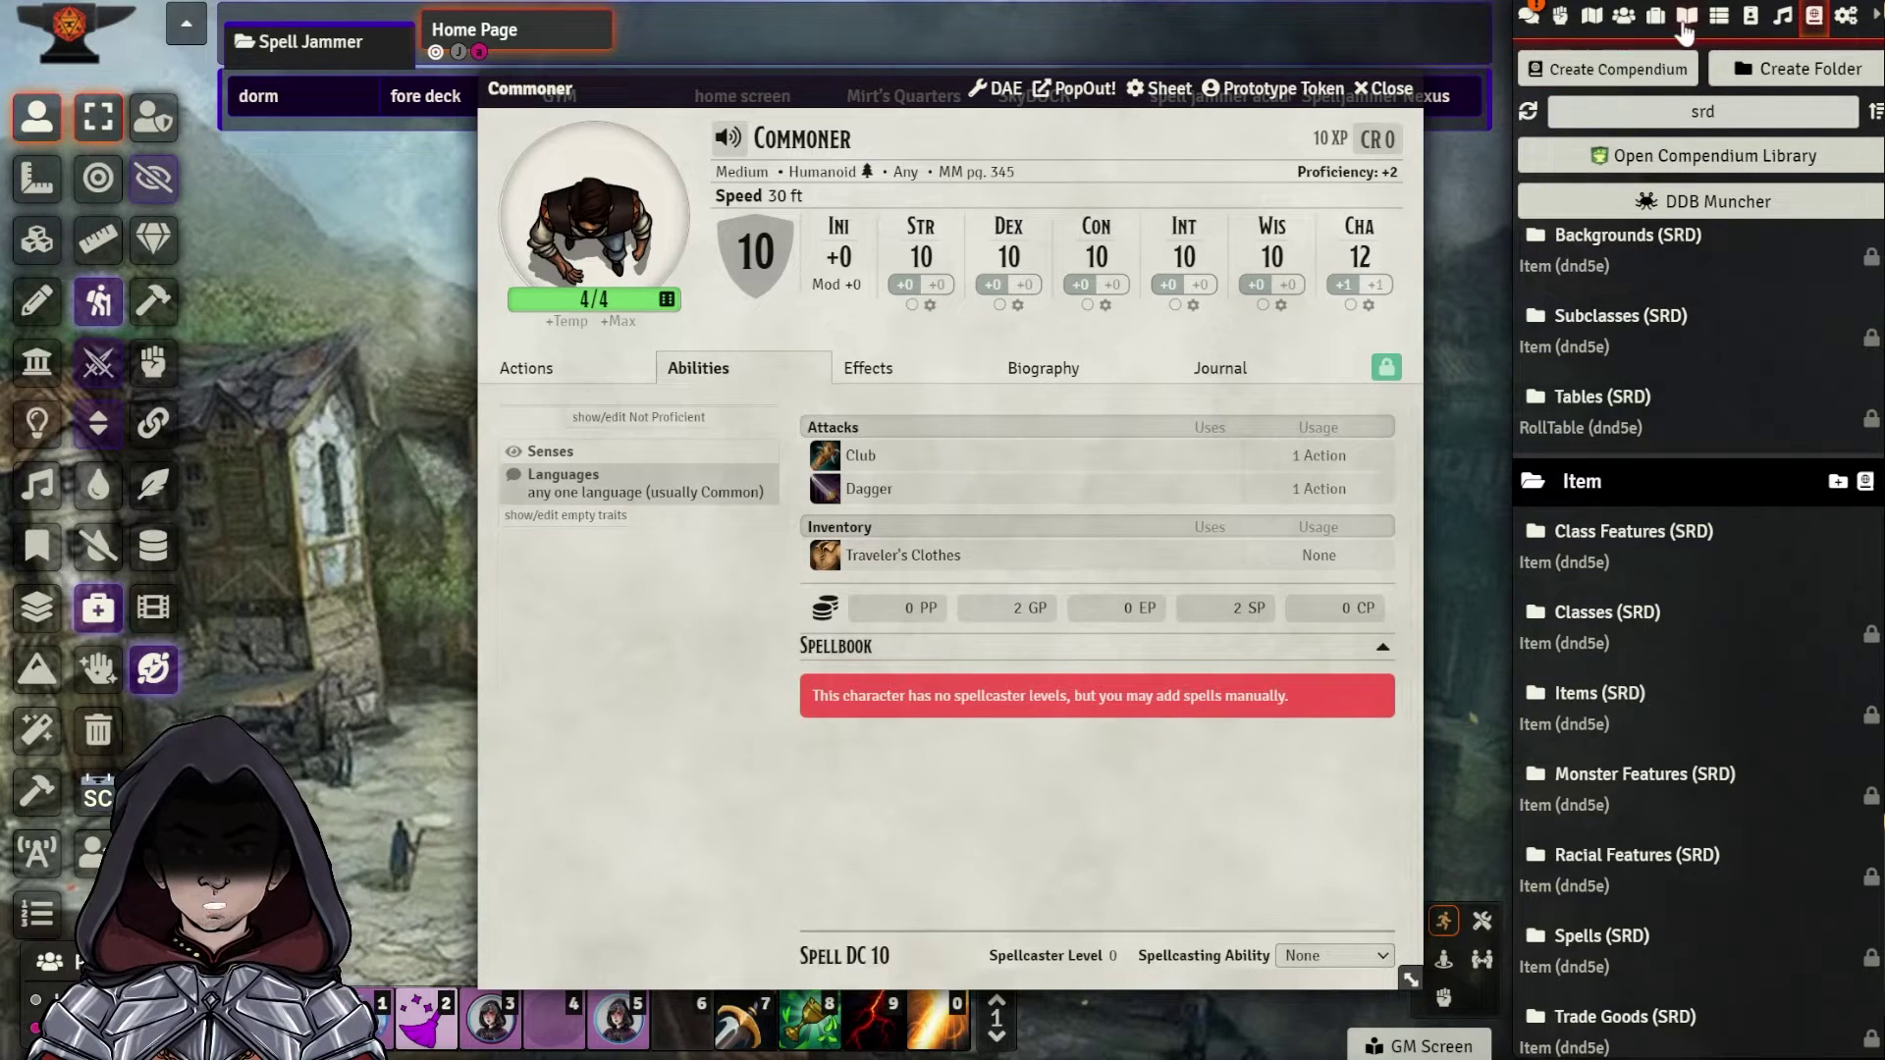
click(1655, 17)
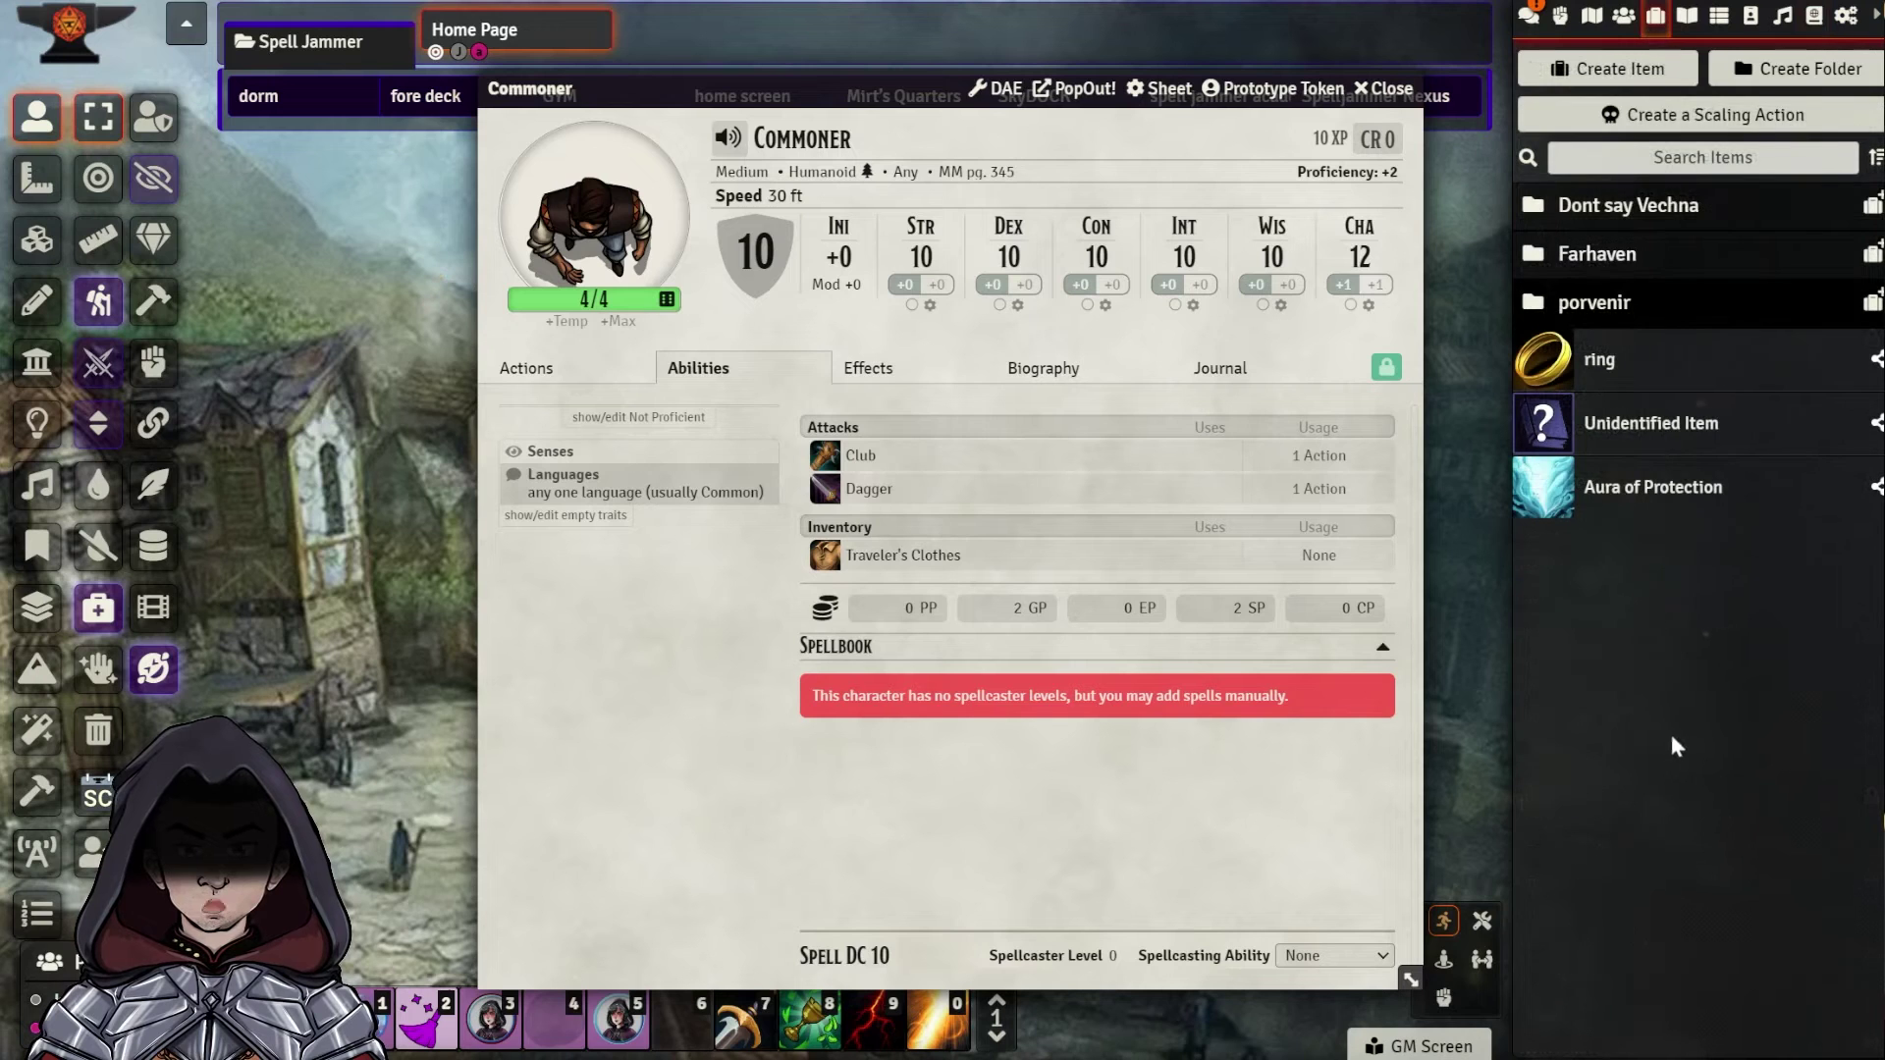
click(1615, 74)
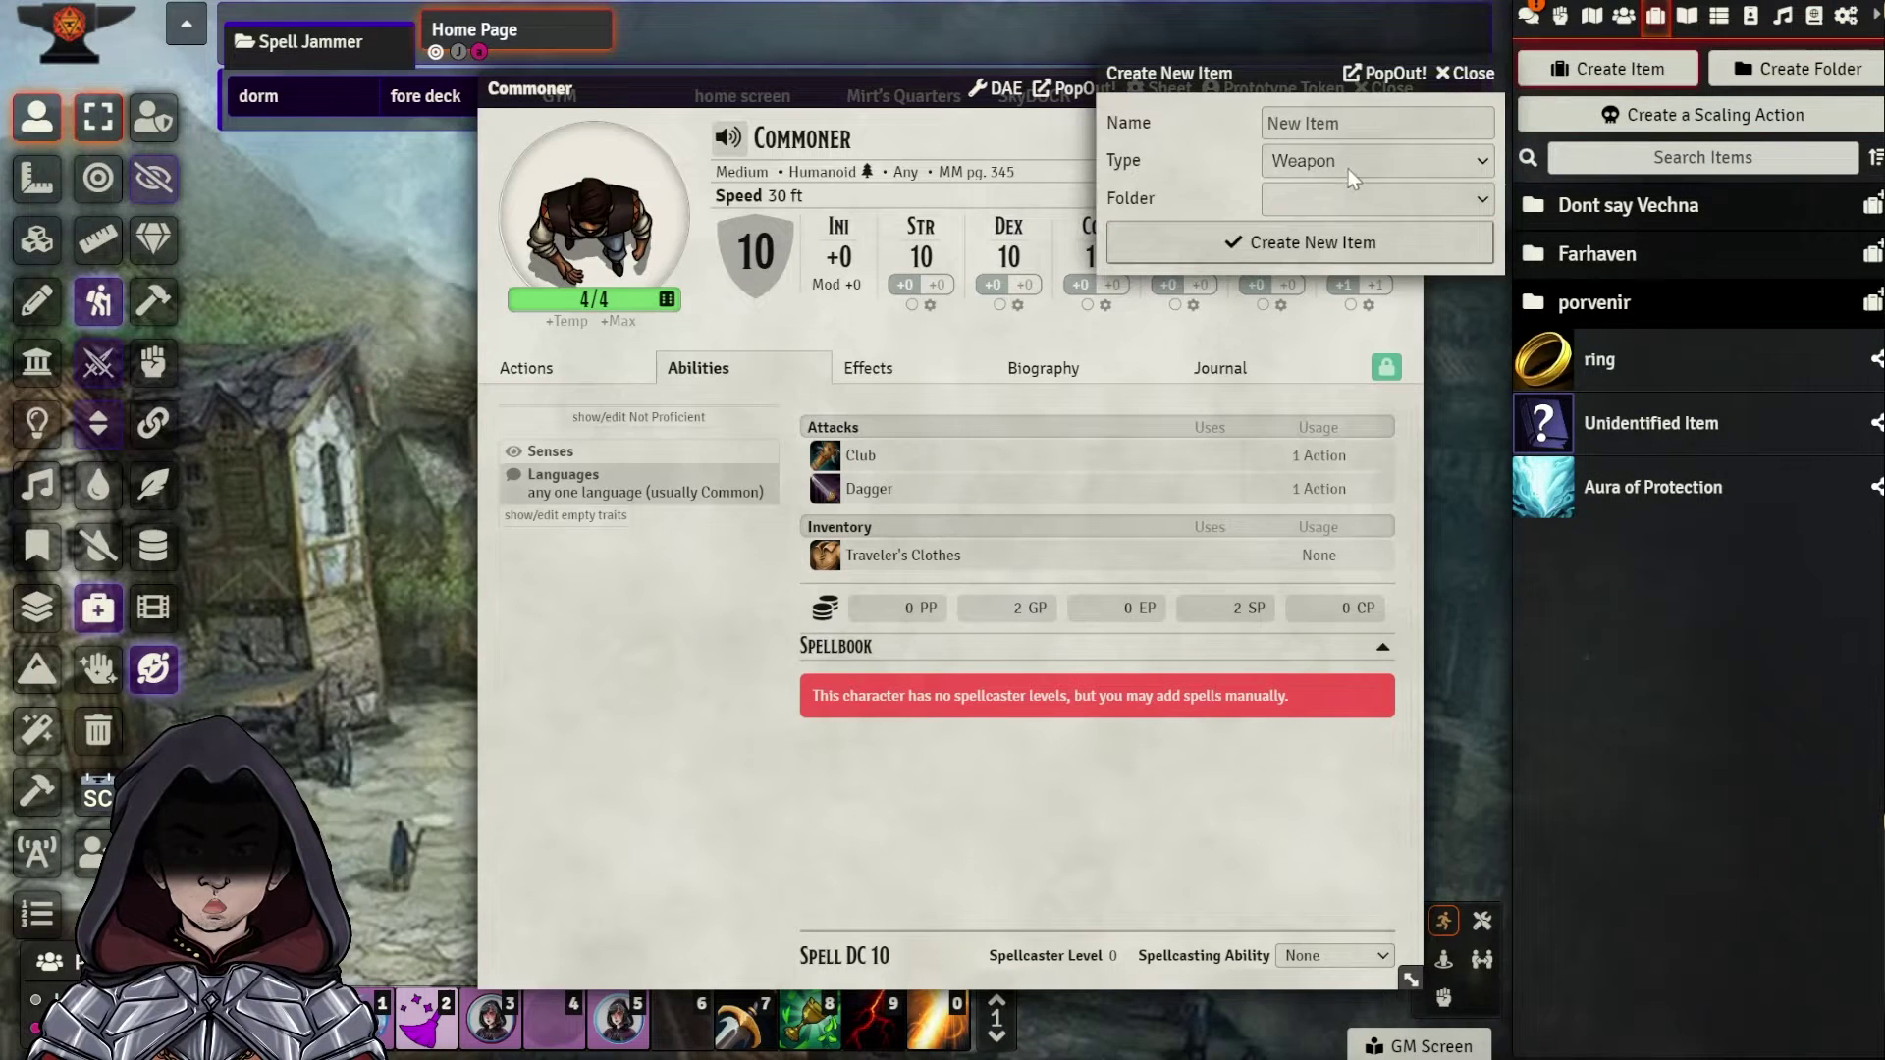
click(1337, 123)
text(Gold Locket)
key(Tab)
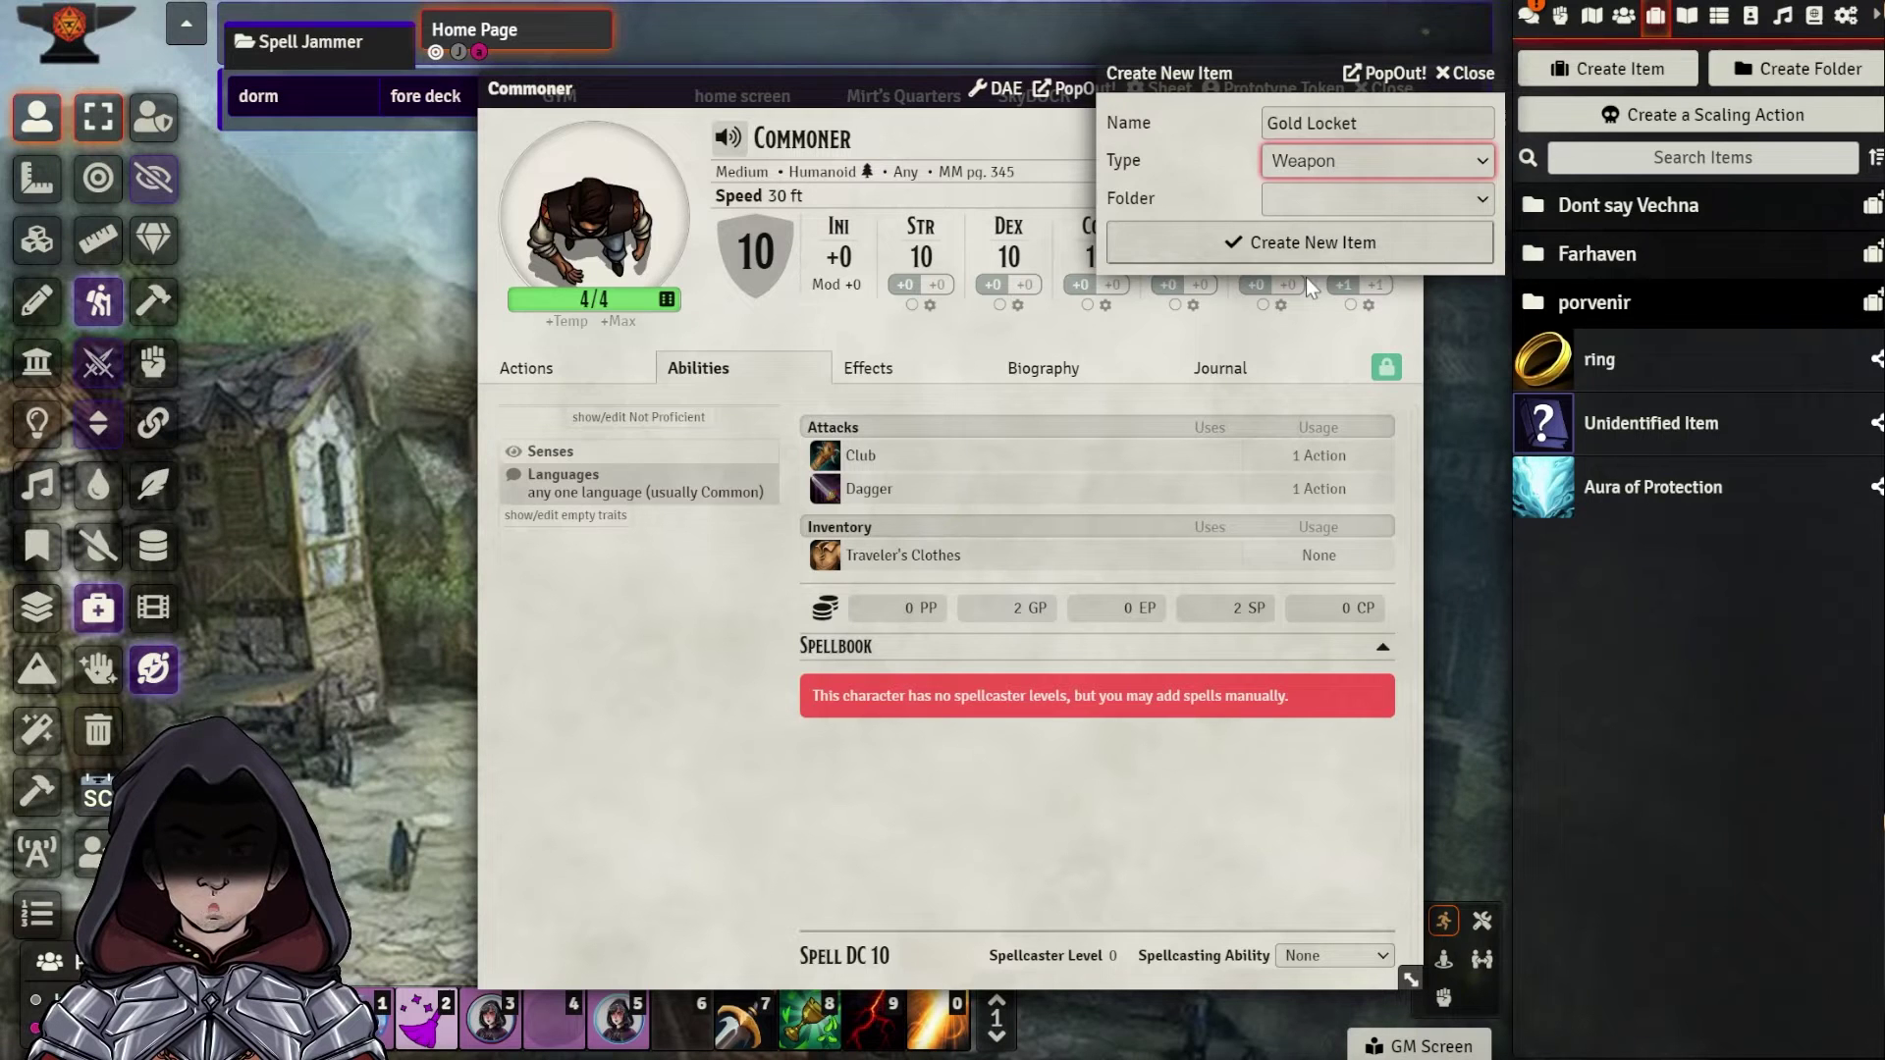
key(l)
key(Return)
Set the Gold Locket's price to 5 and weight to 0.1, and give it a jewelled gold image
click(703, 531)
text(5)
click(738, 505)
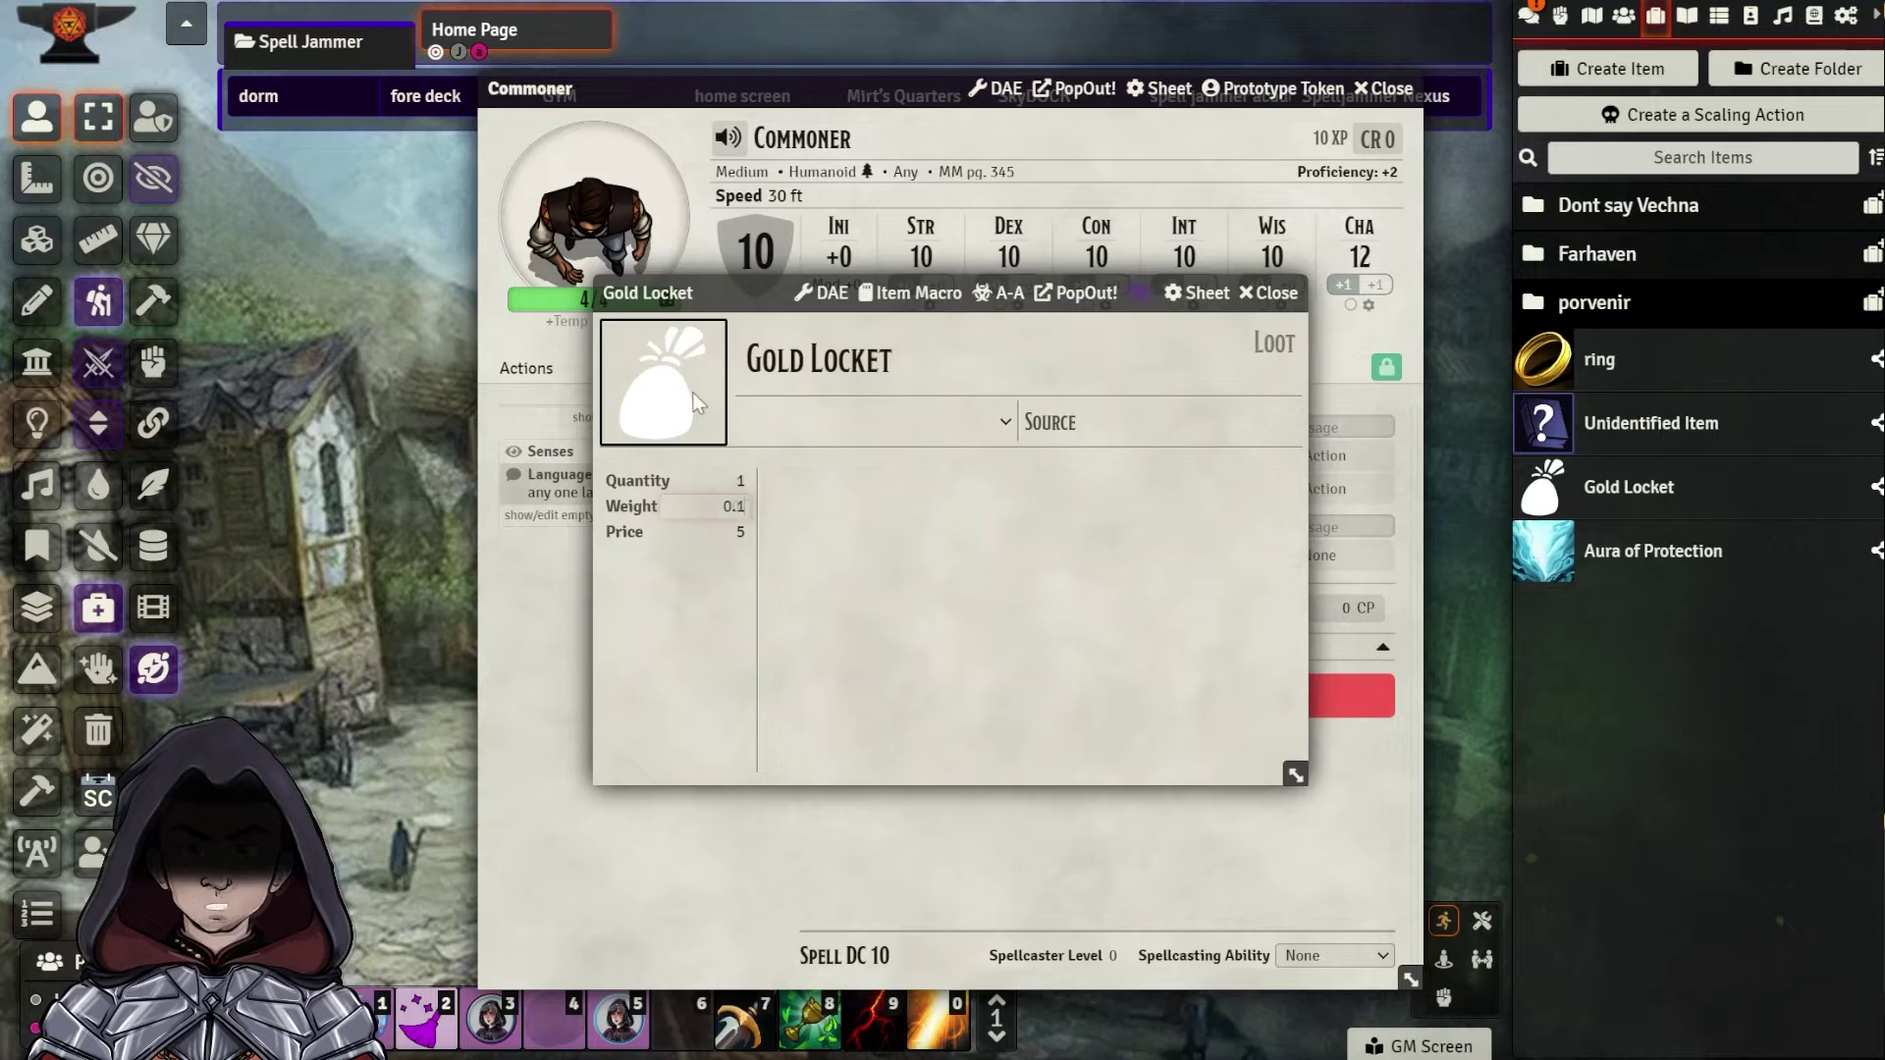
click(662, 383)
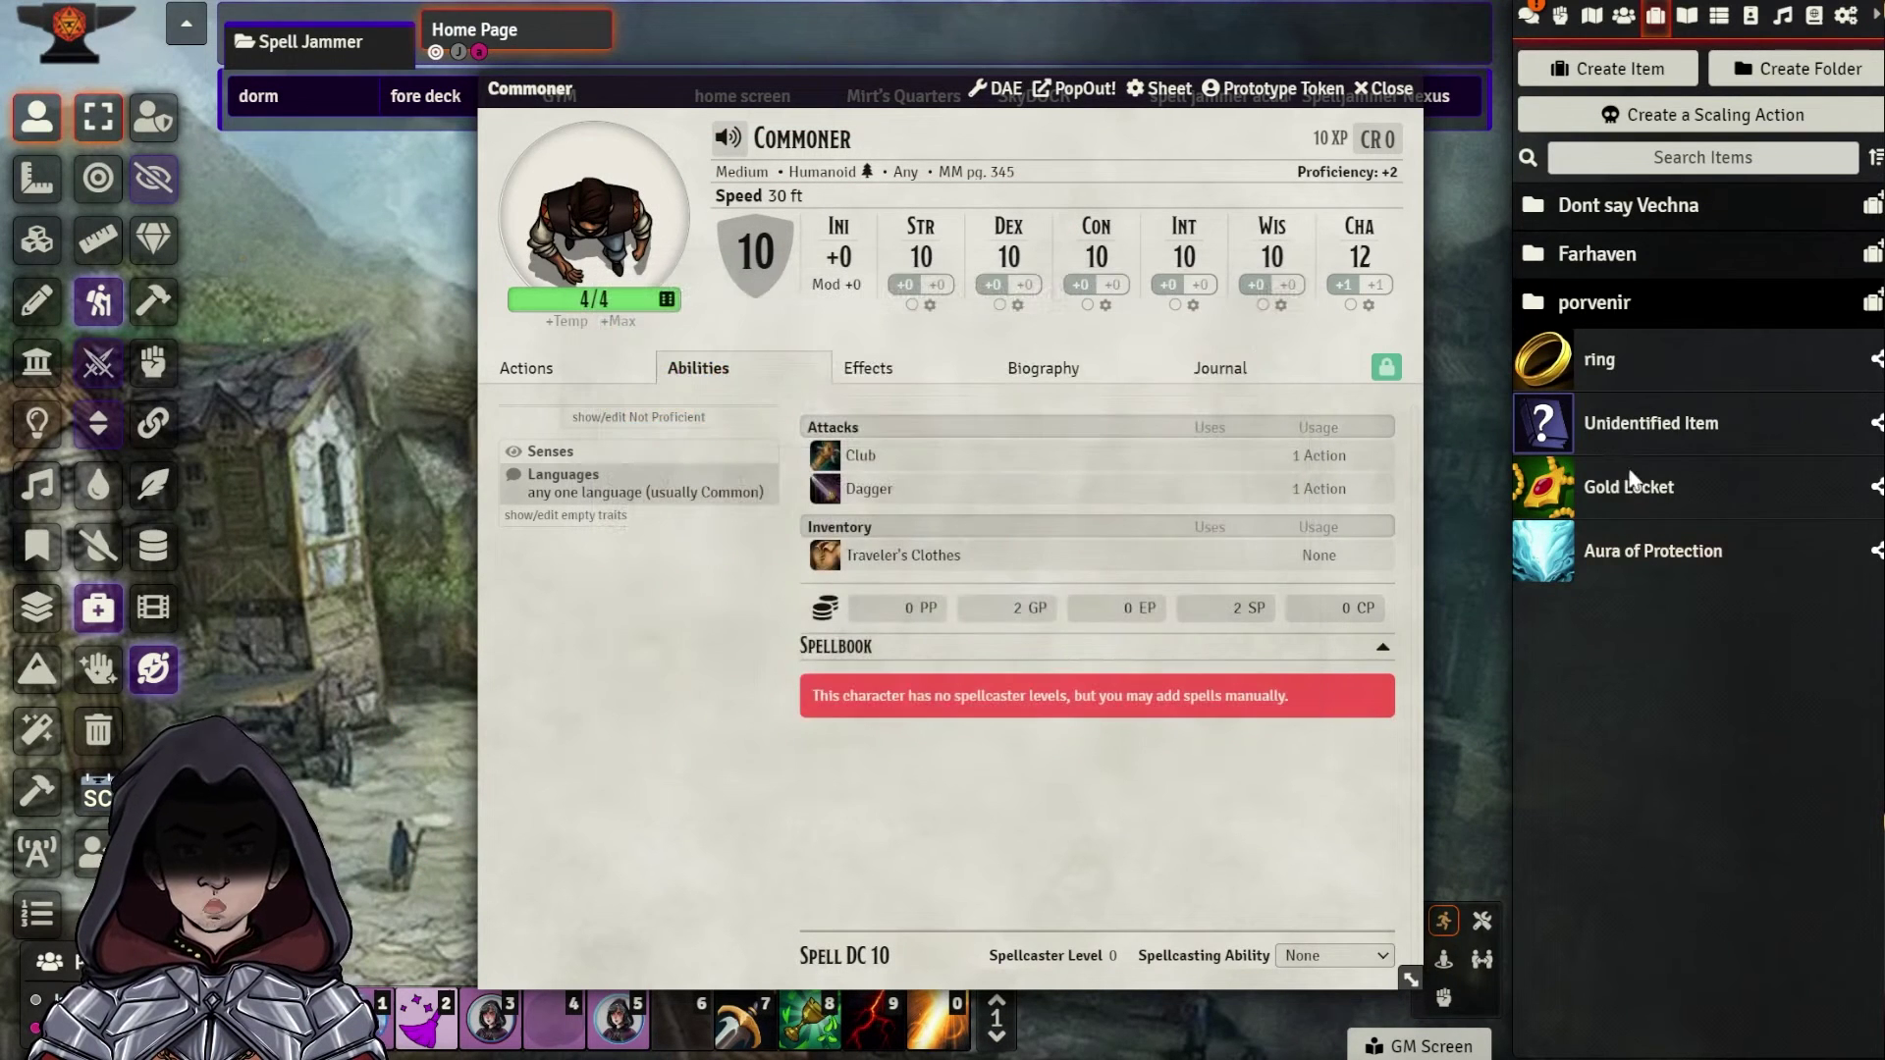
Add the Gold Locket to the Commoner's inventory and rename the actor Simple Noble
drag(1630, 481, 1172, 850)
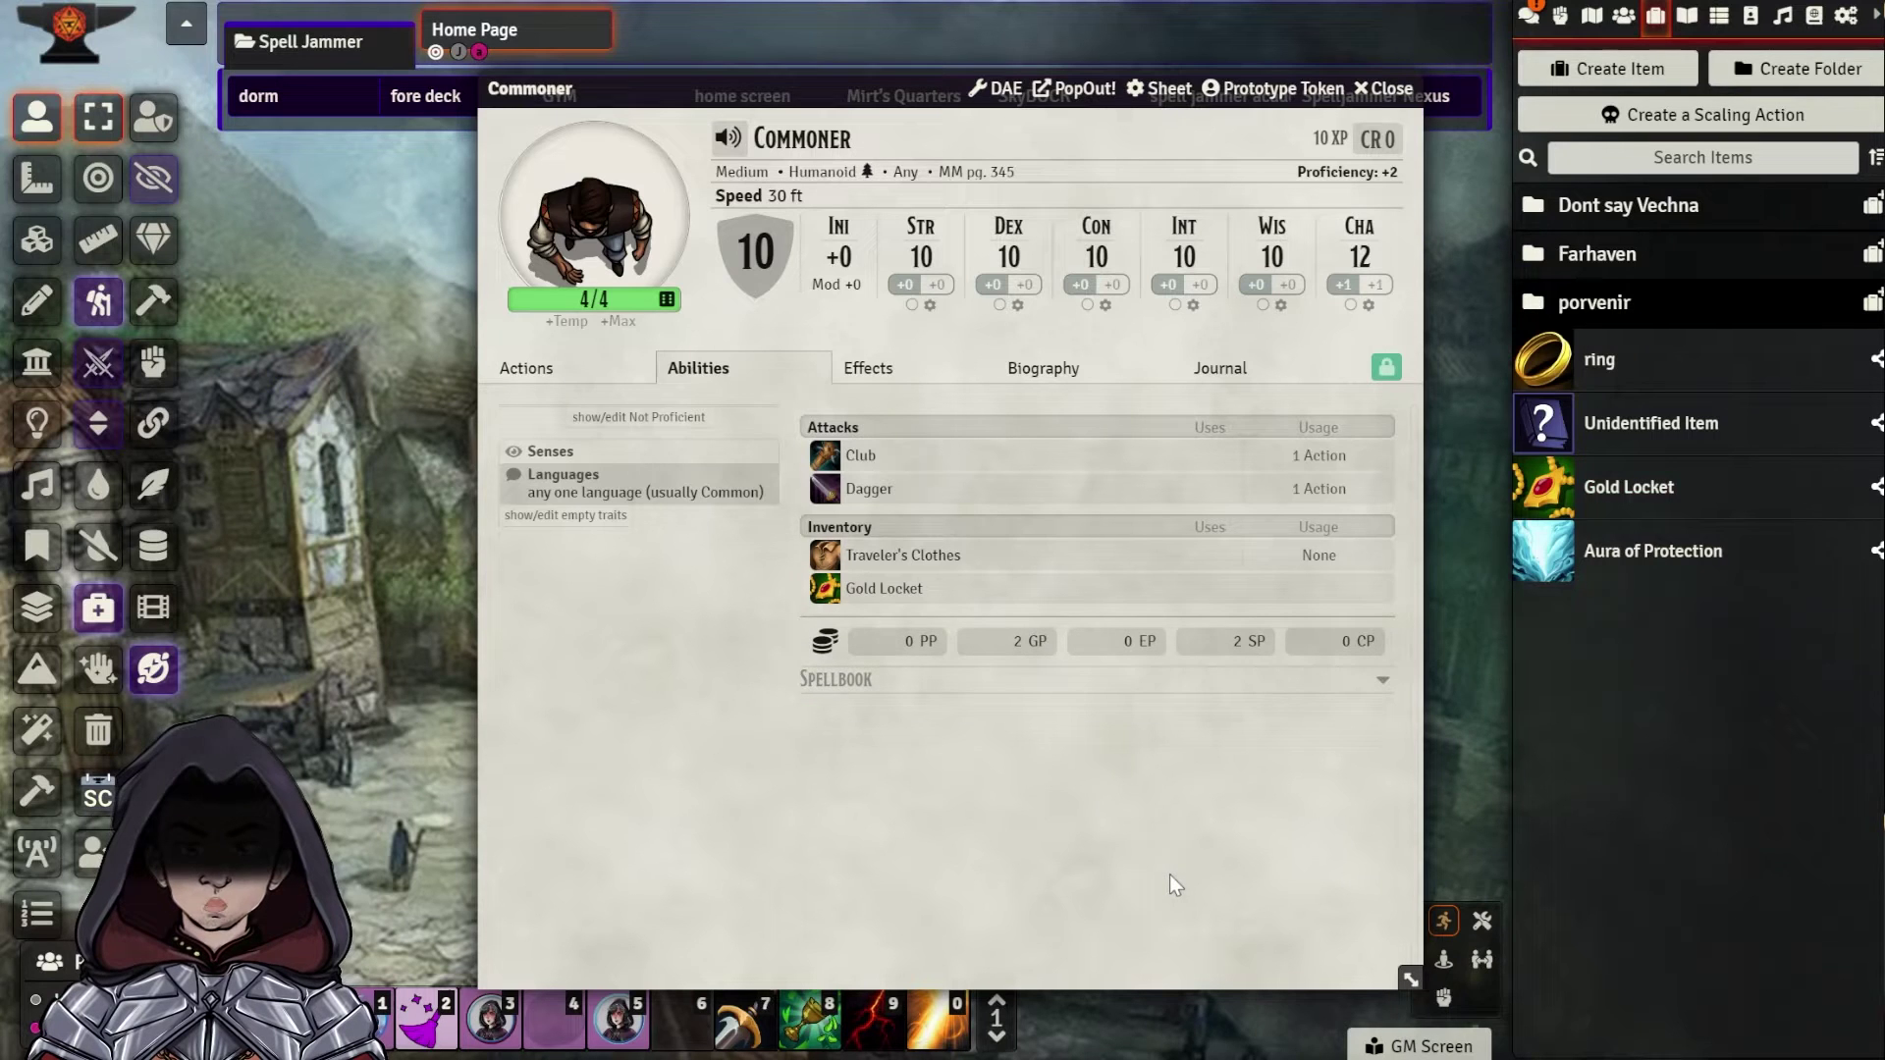
double_click(800, 138)
text(Sim)
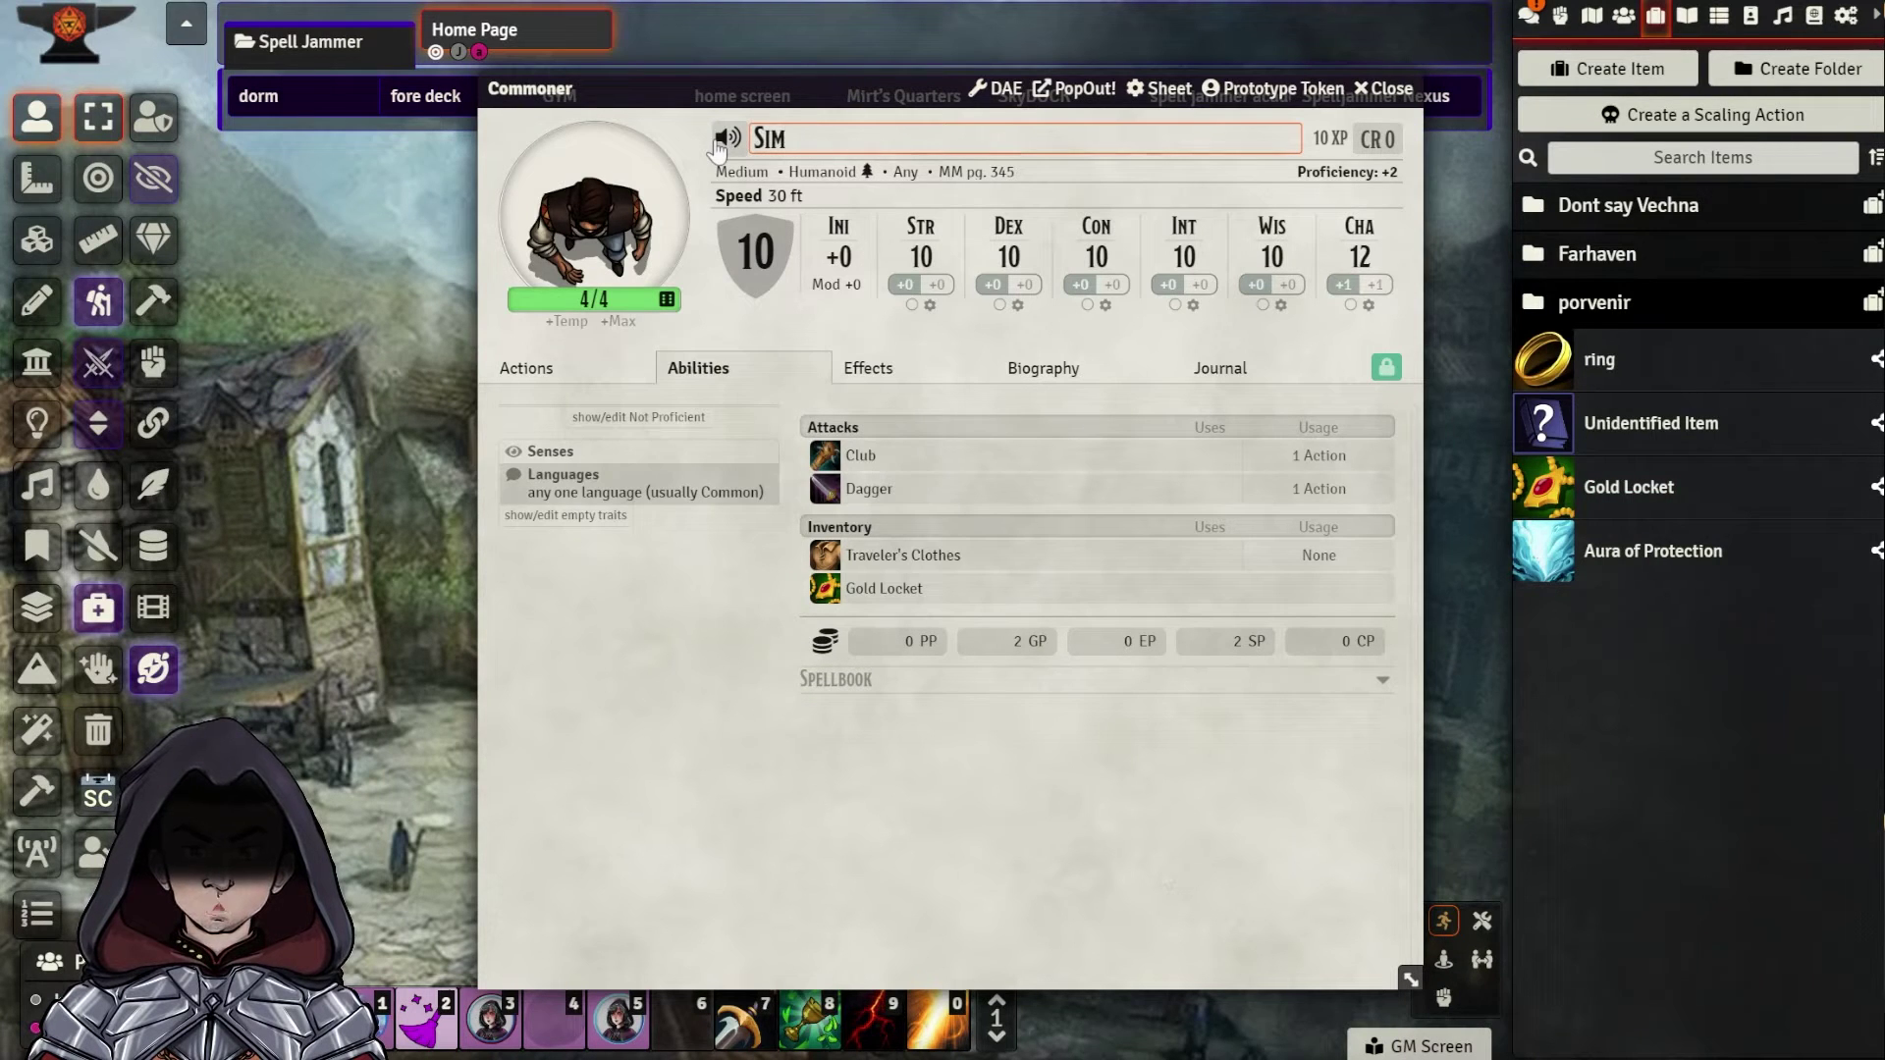
text(ple Noble)
key(Return)
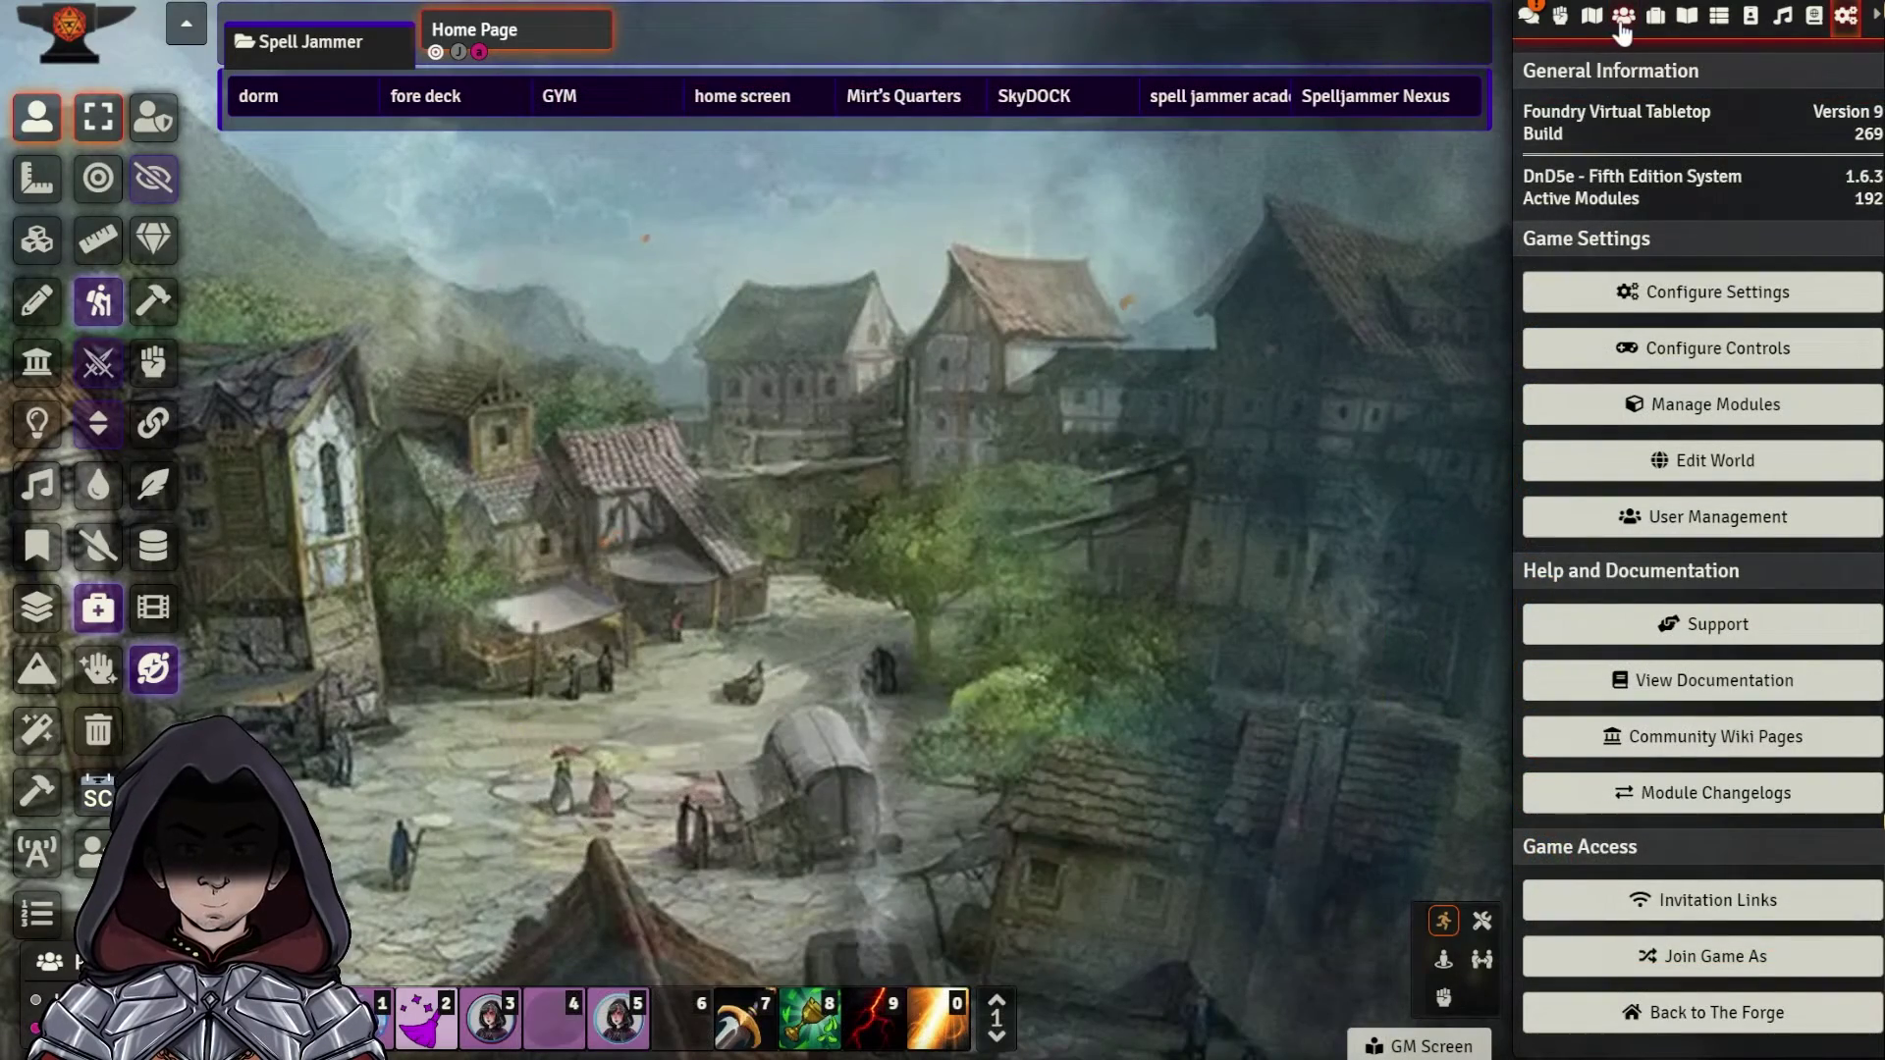
Open the NPC generator from the actor directory and look through its Races, Classes and Orientation options
click(1623, 19)
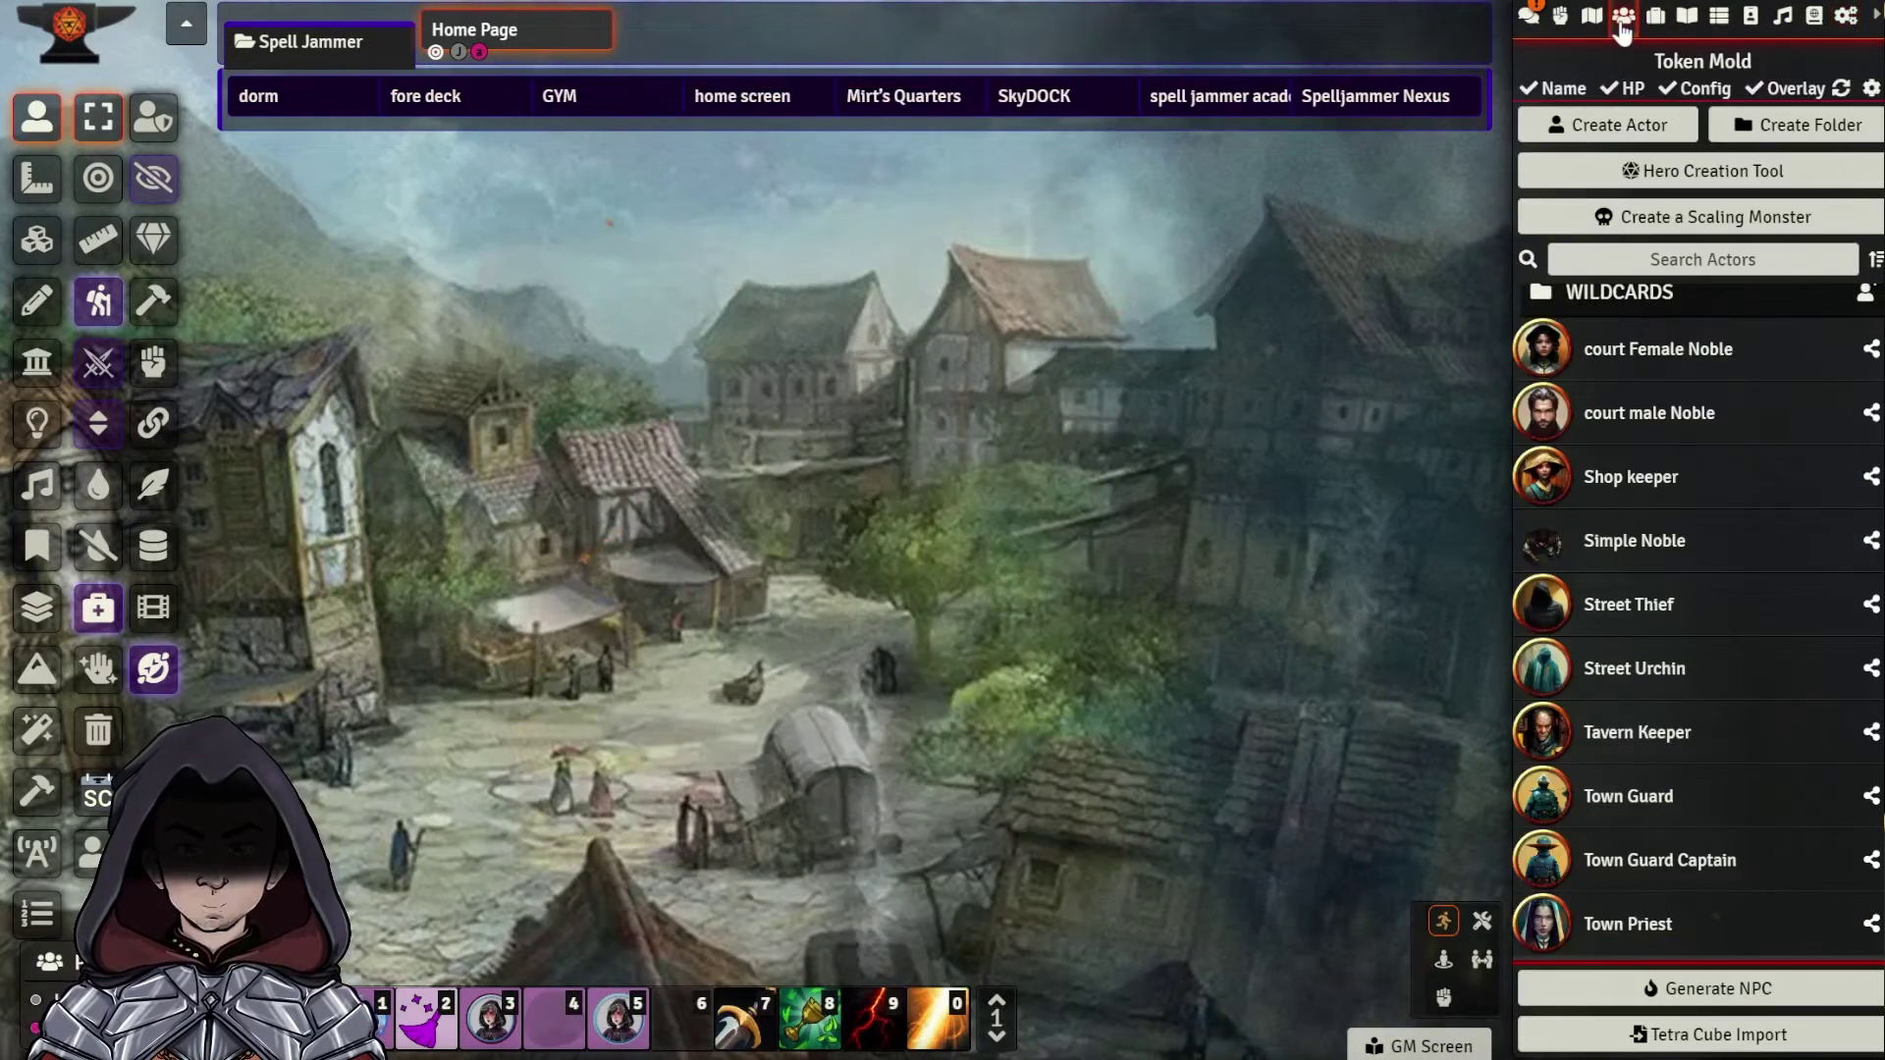
click(1675, 991)
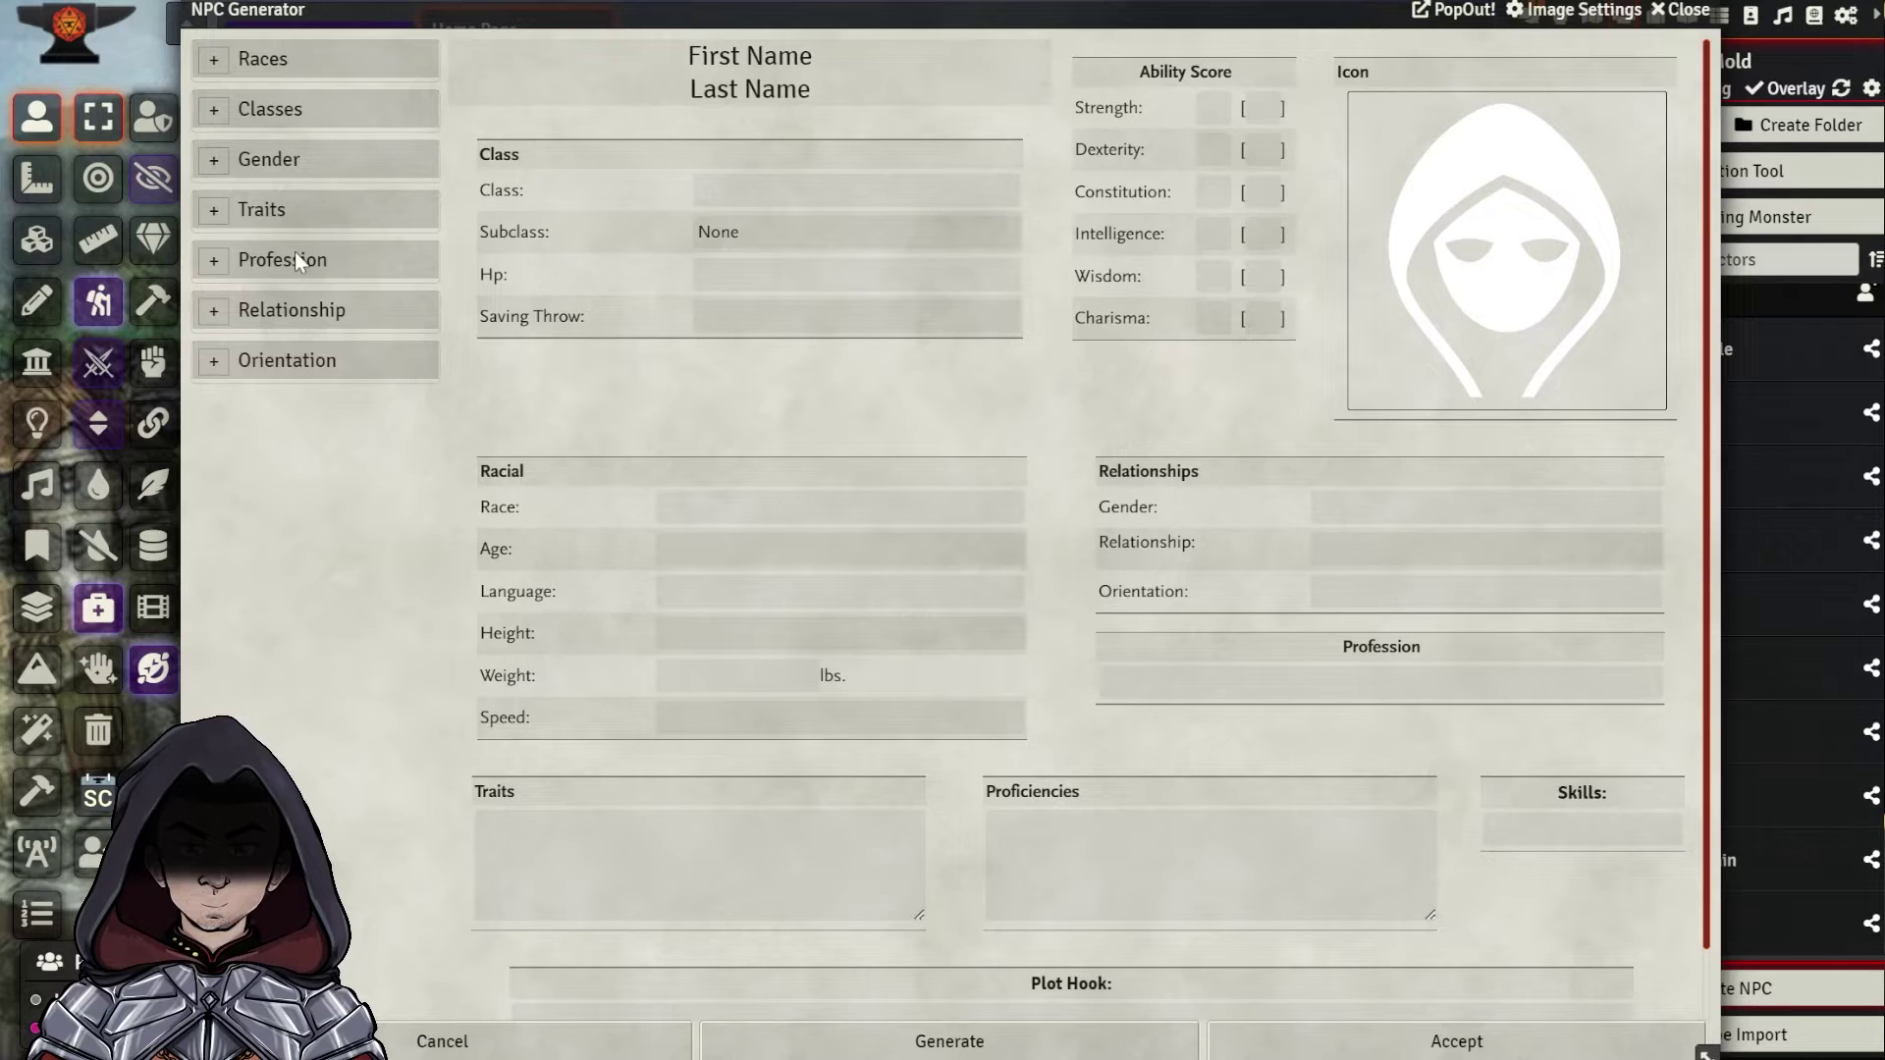
click(214, 61)
click(214, 61)
click(216, 124)
click(216, 125)
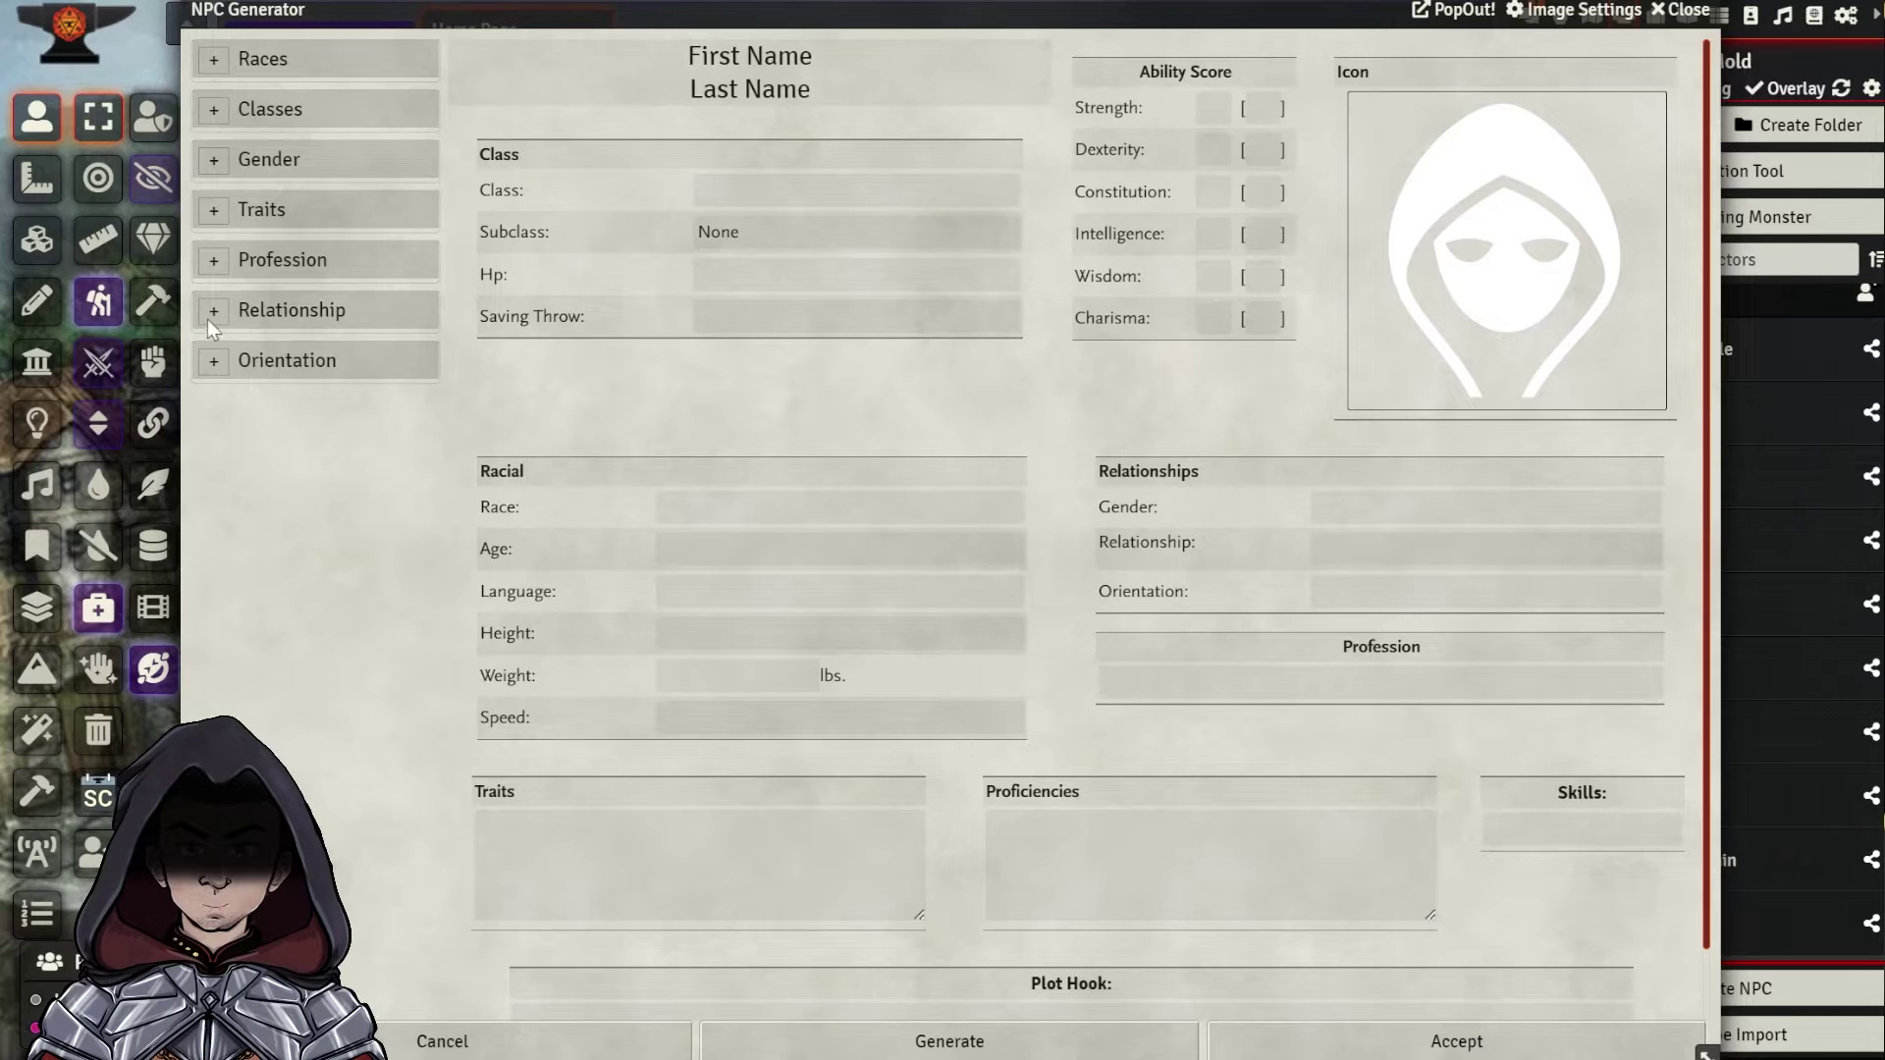
click(214, 361)
click(214, 362)
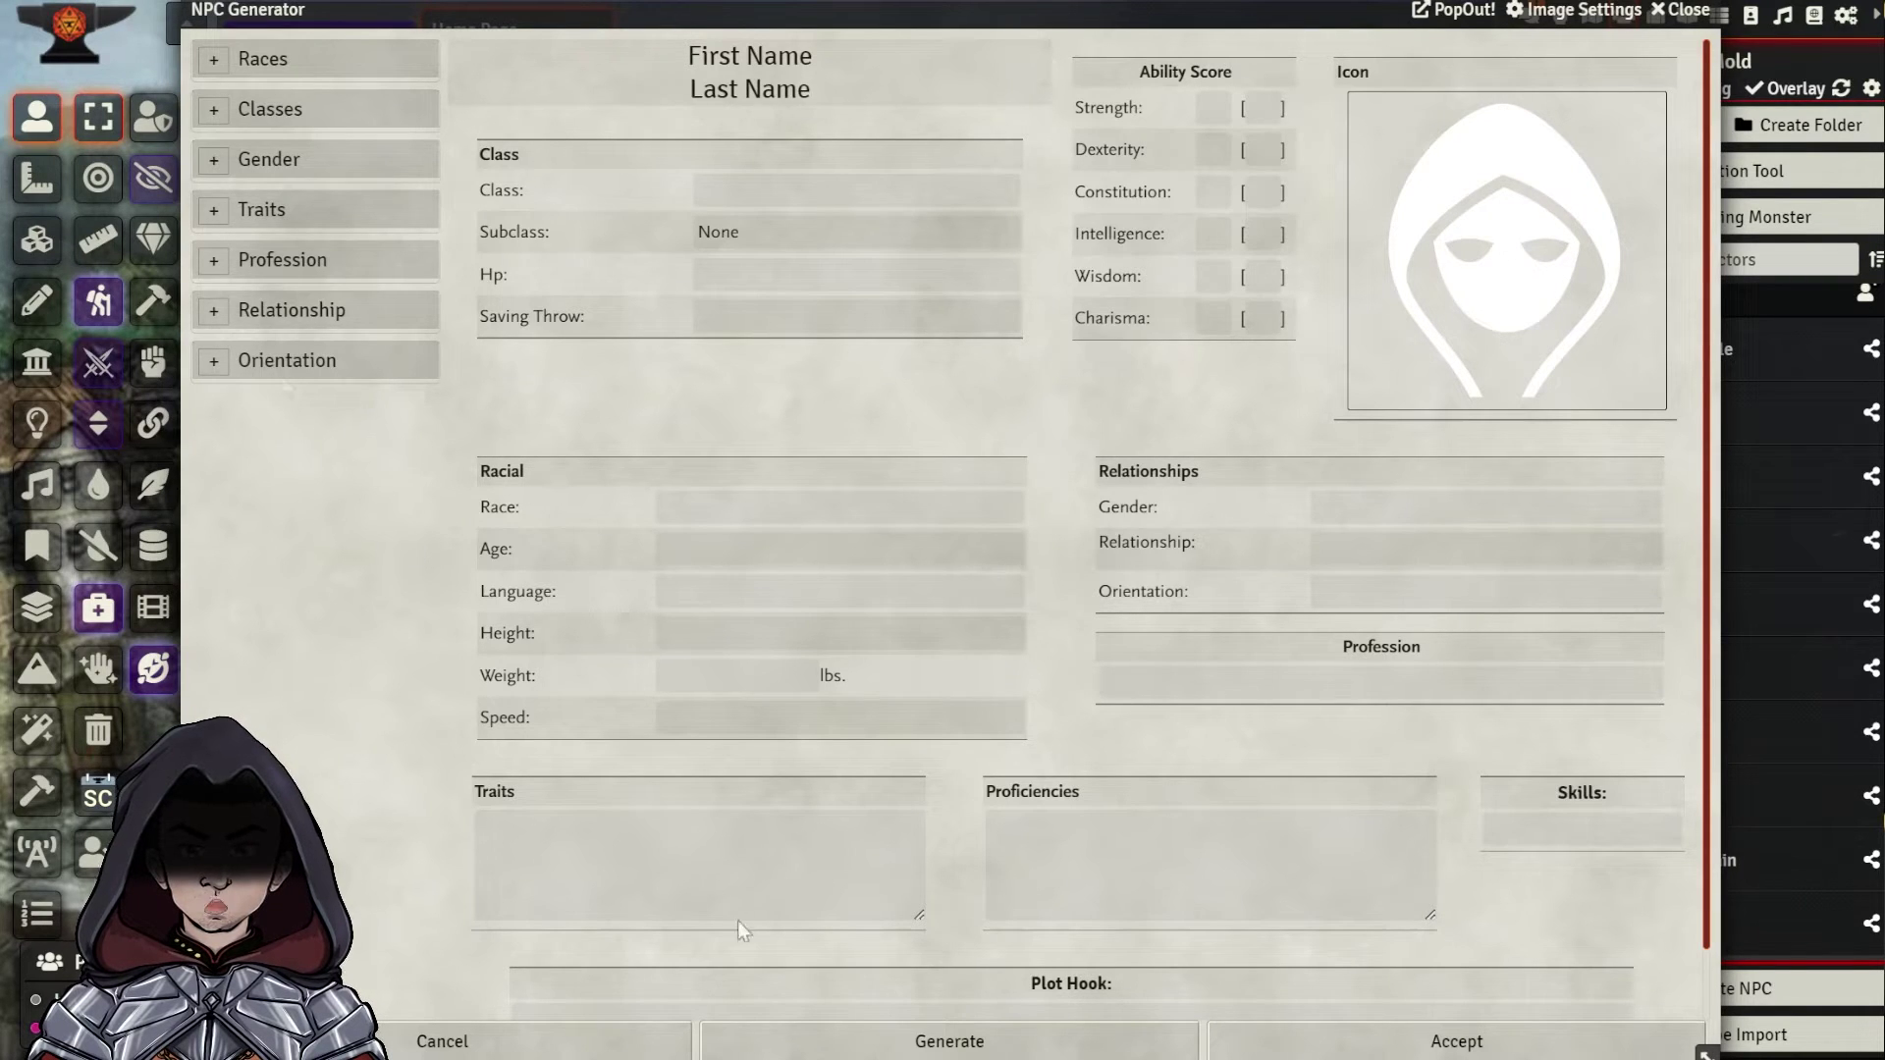
Generate a random NPC, reroll it once, and accept the second result as a new actor
click(933, 1041)
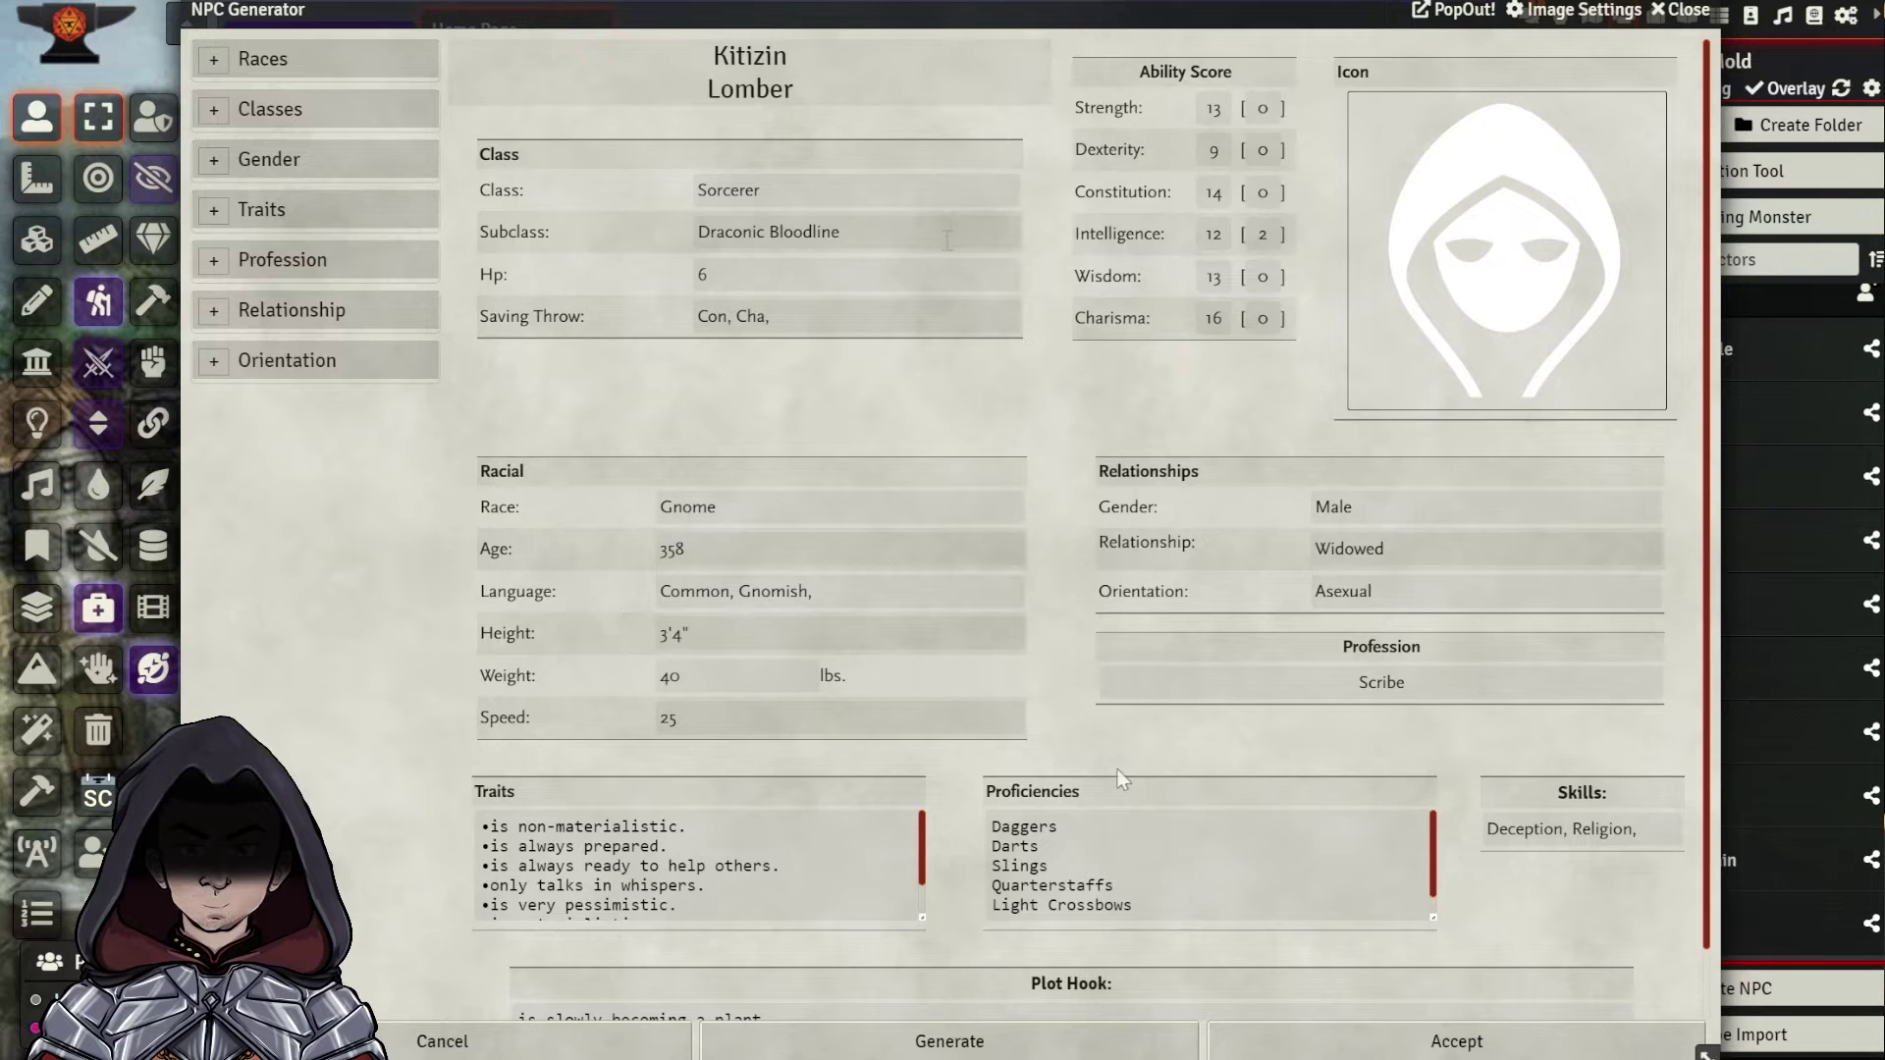
scroll(980, 650, down, 1)
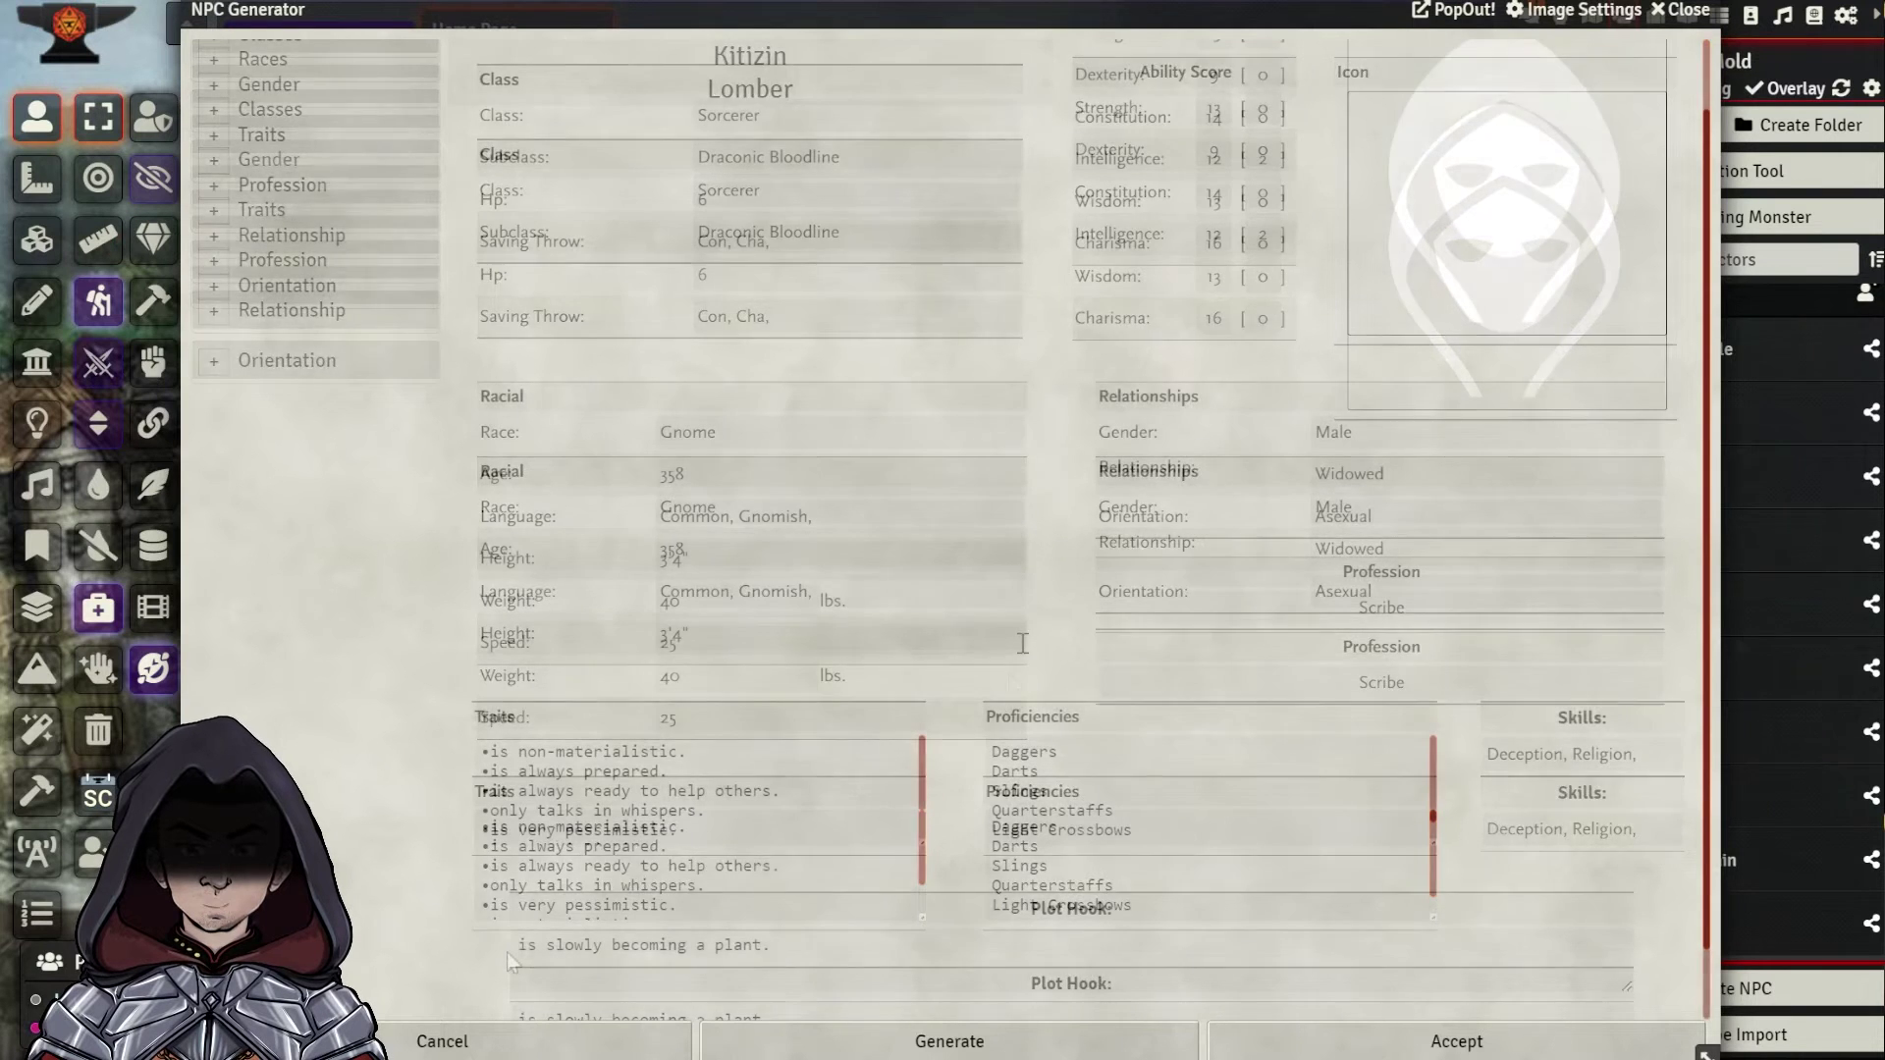
click(877, 1043)
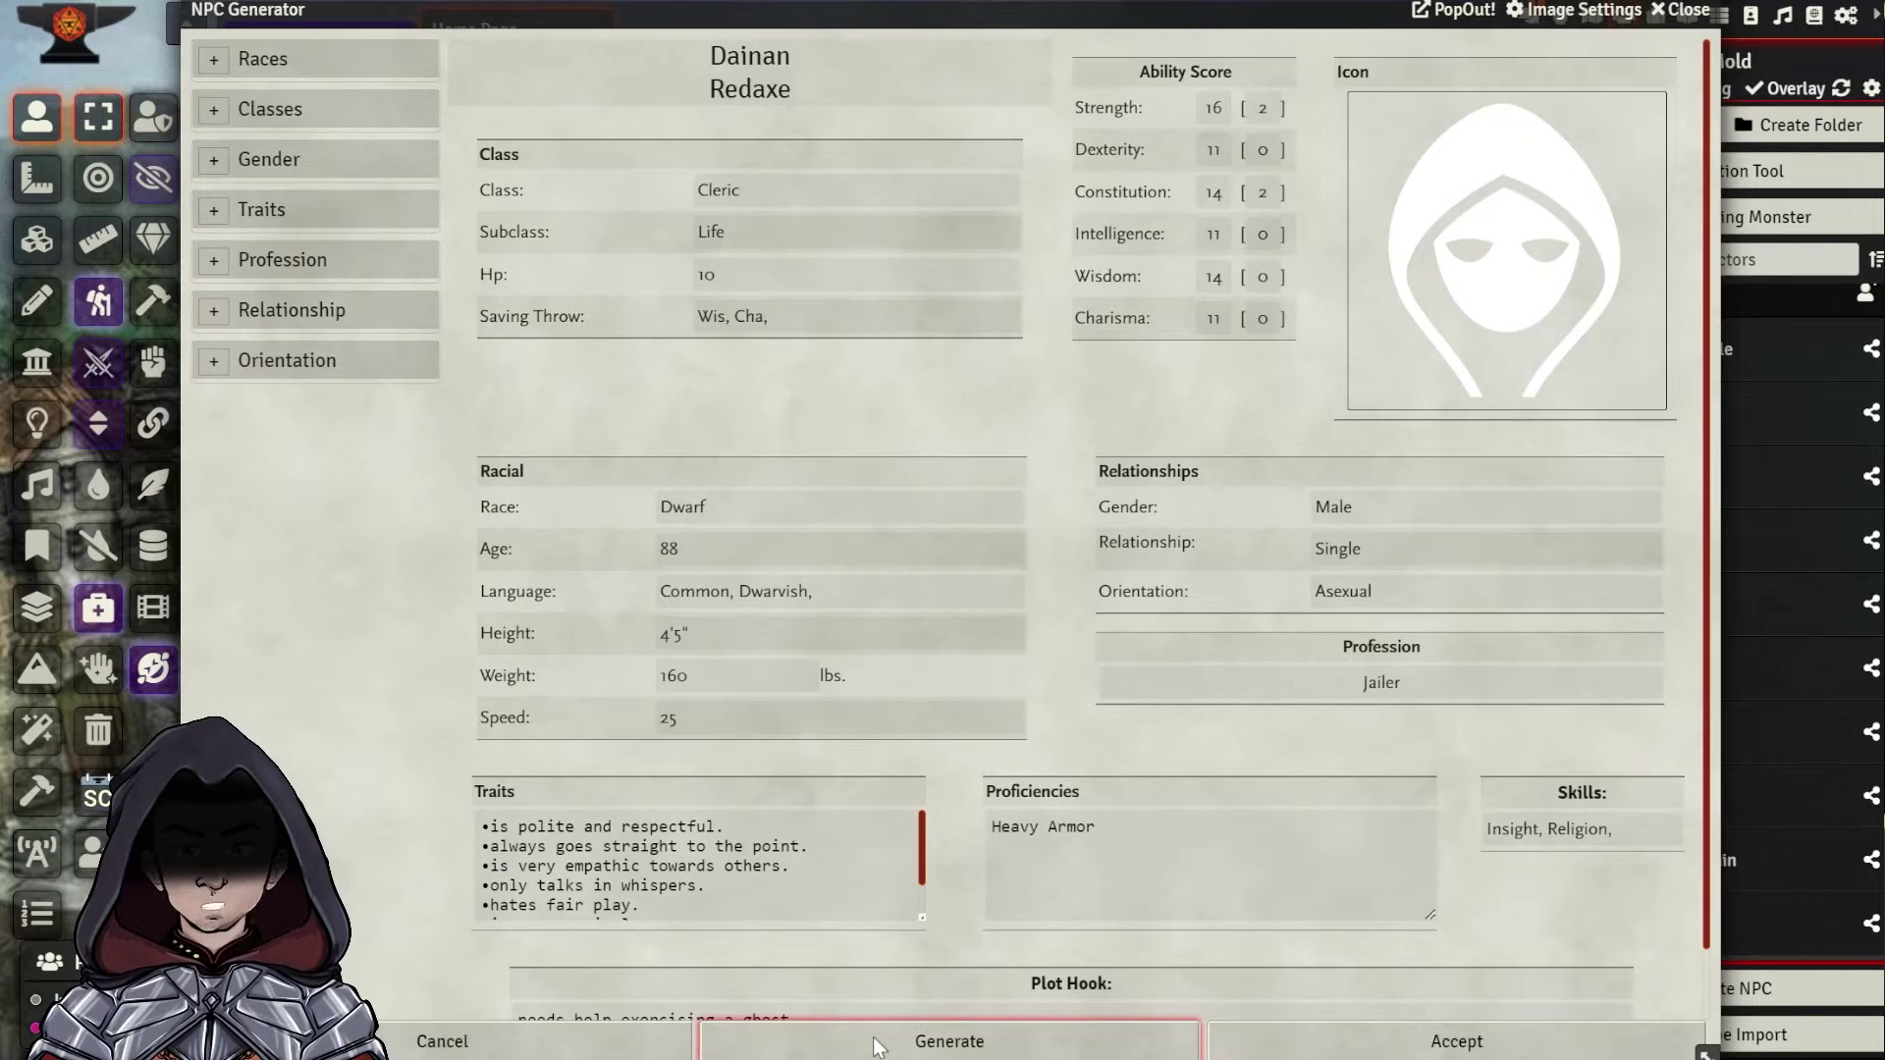
scroll(697, 864, down, 3)
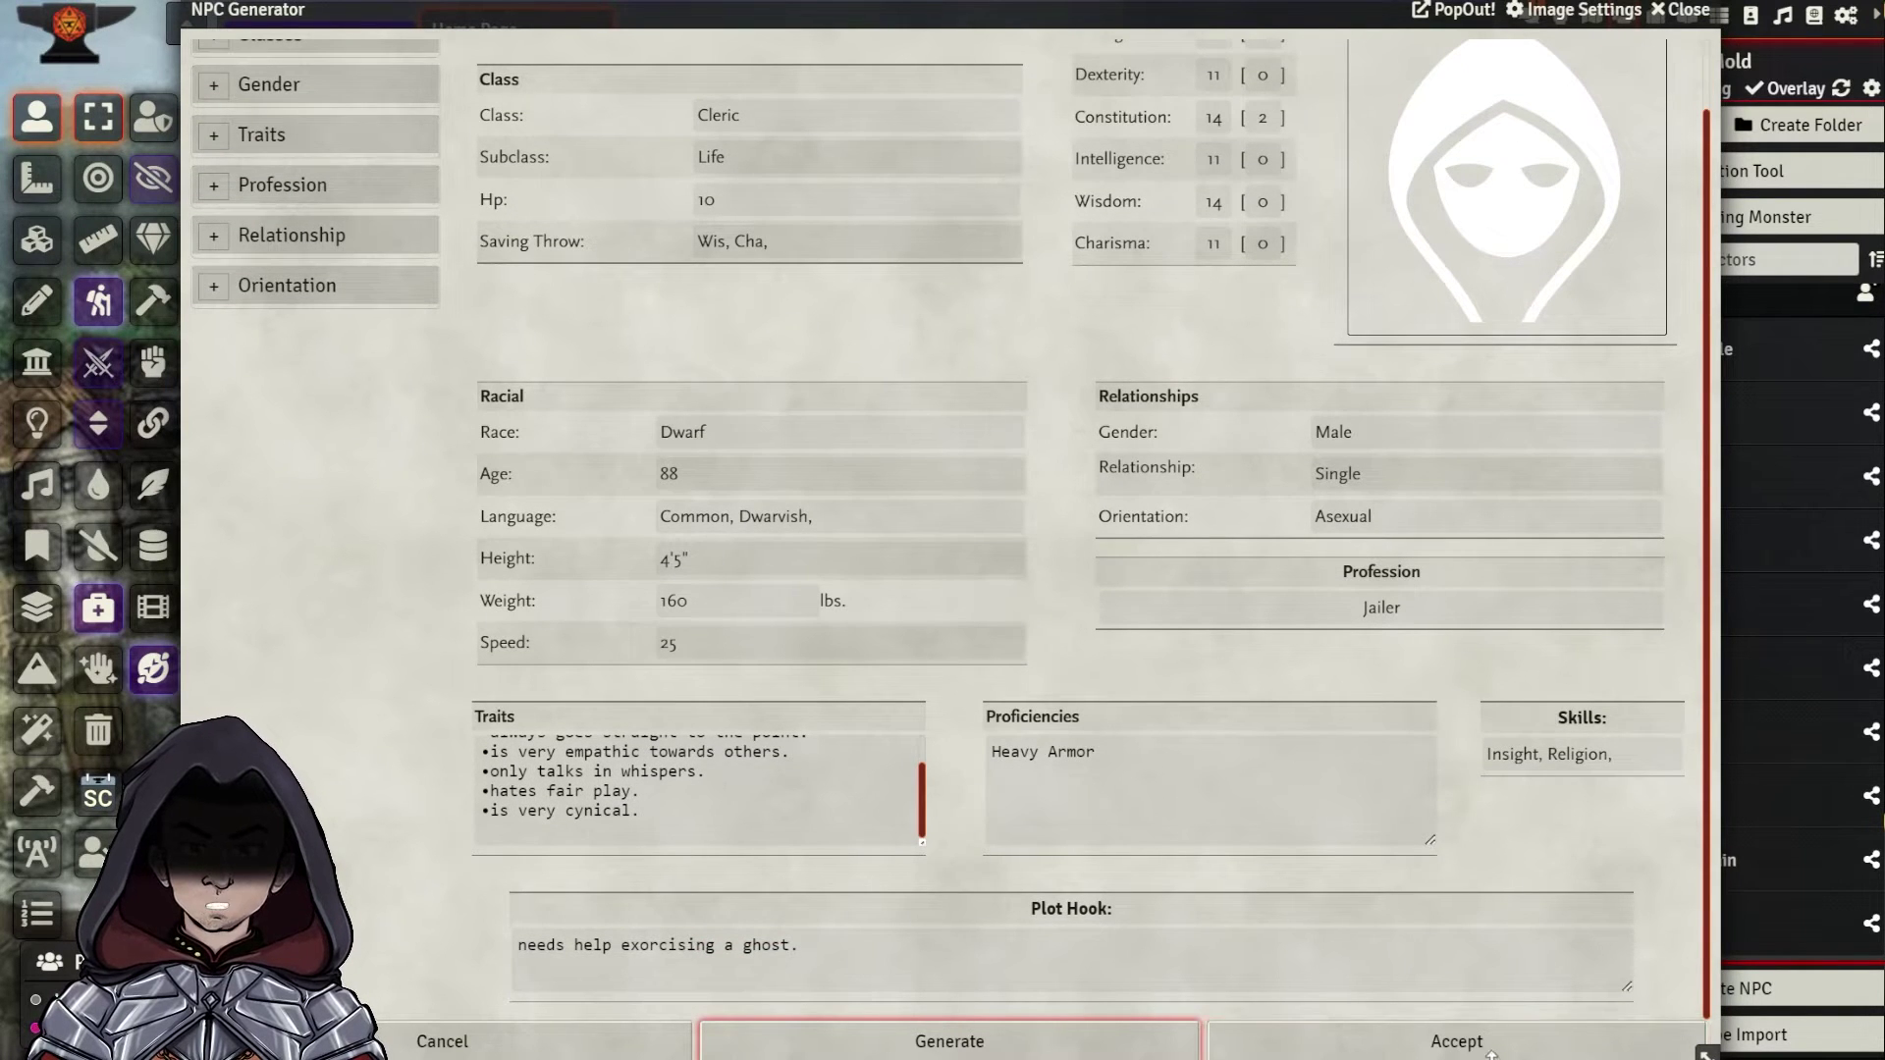
click(1456, 1041)
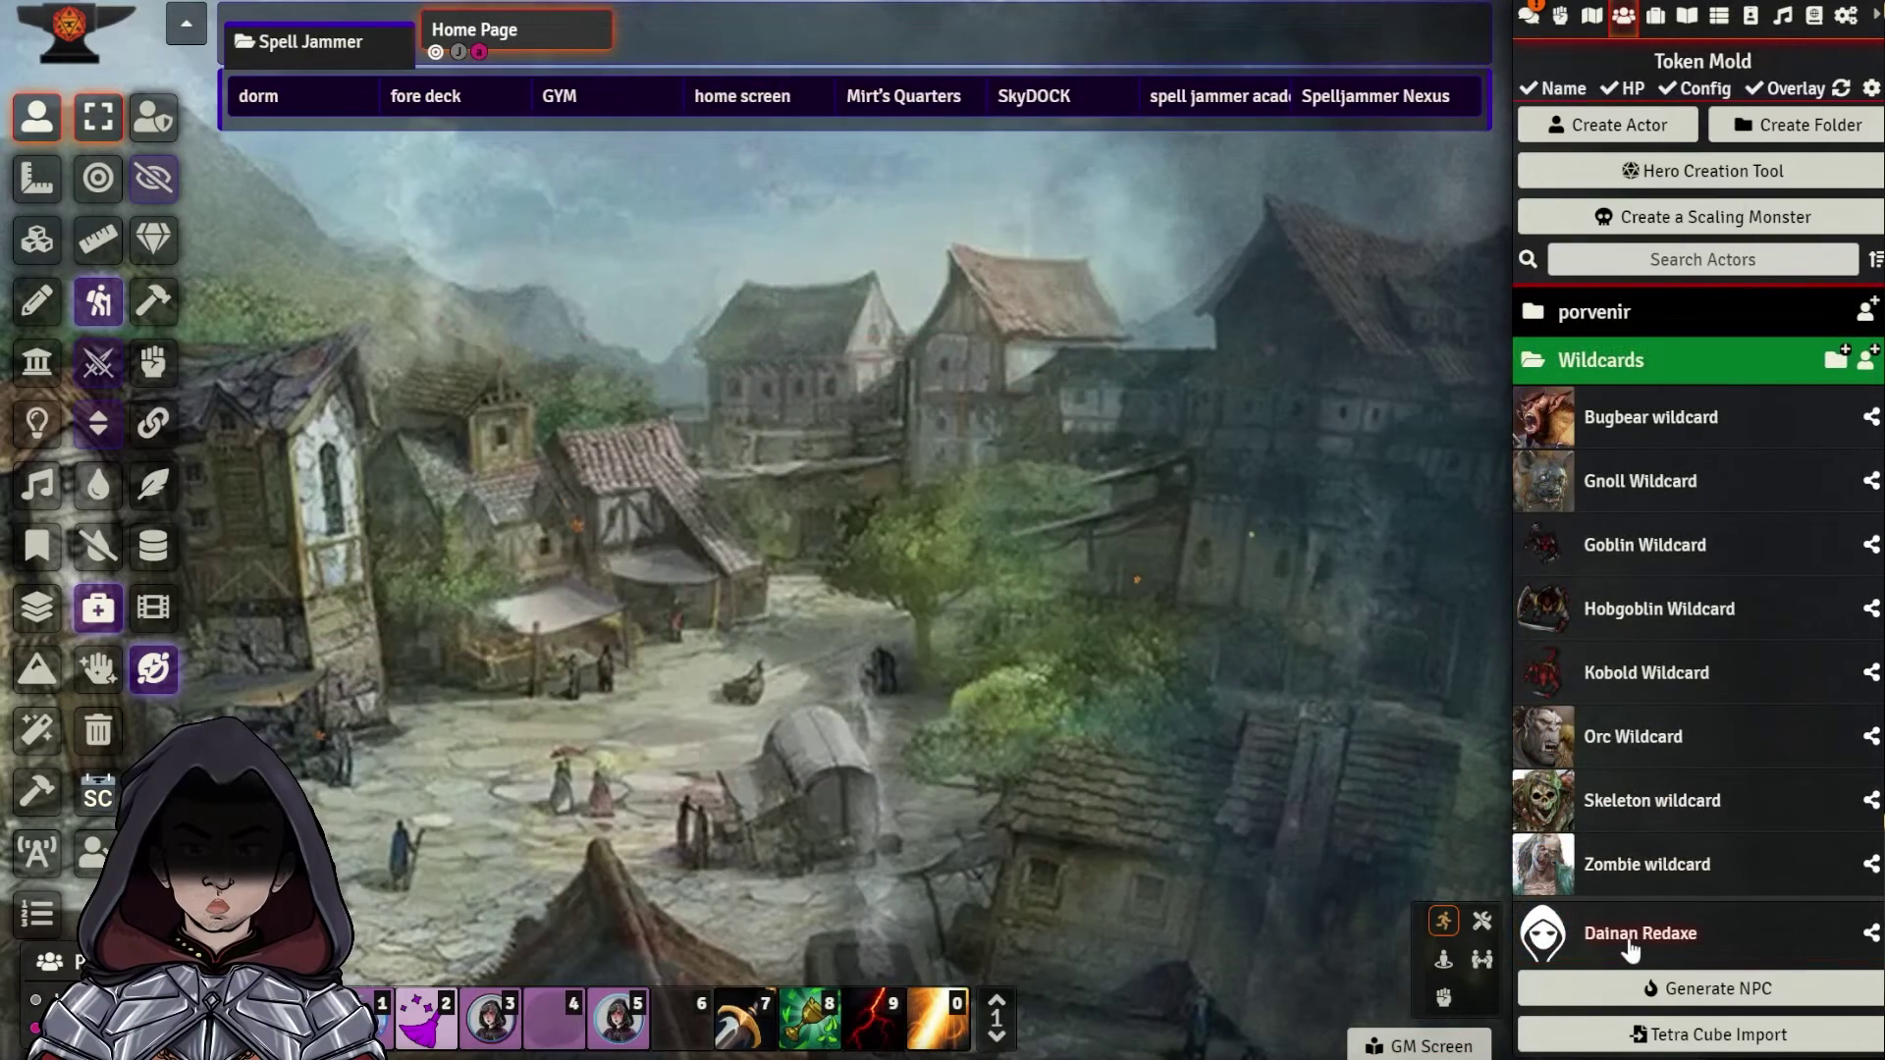
Open the newly generated NPC's character sheet and examine its biography and traits
click(1629, 944)
click(1181, 291)
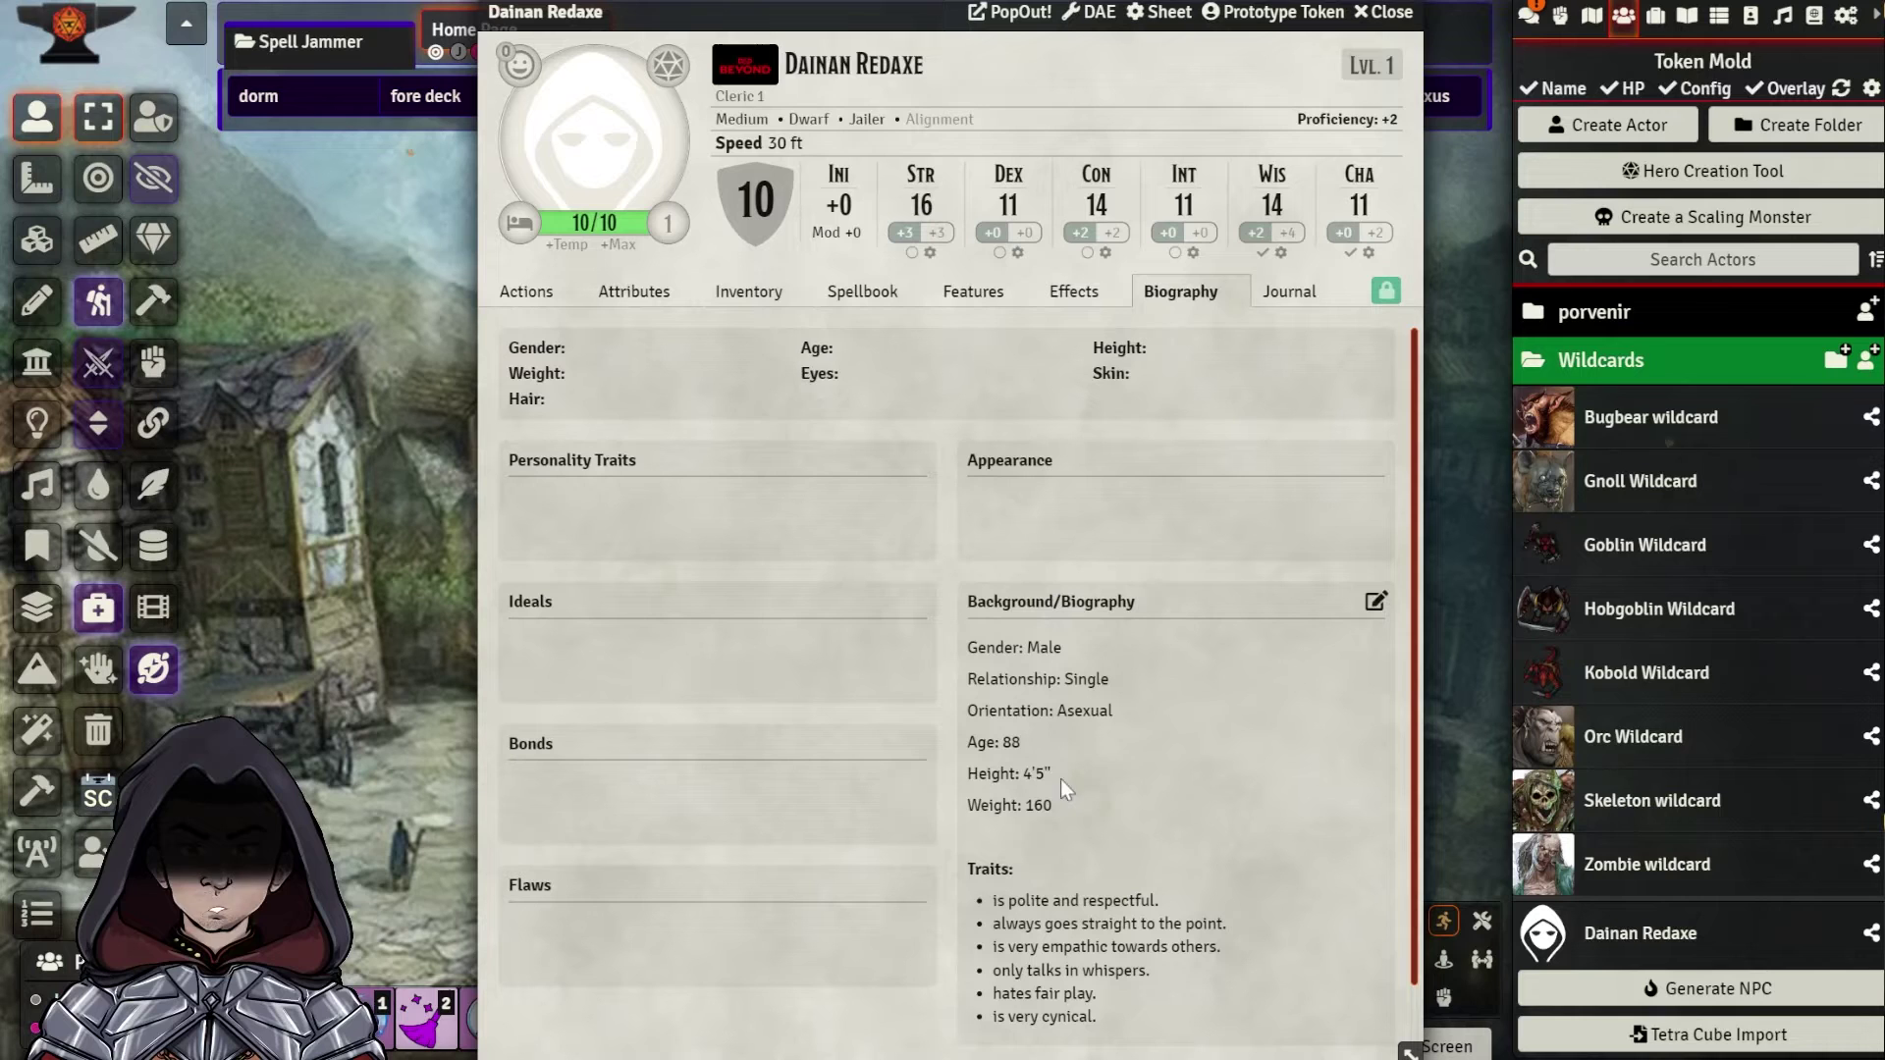
click(728, 373)
mouse_move(1034, 593)
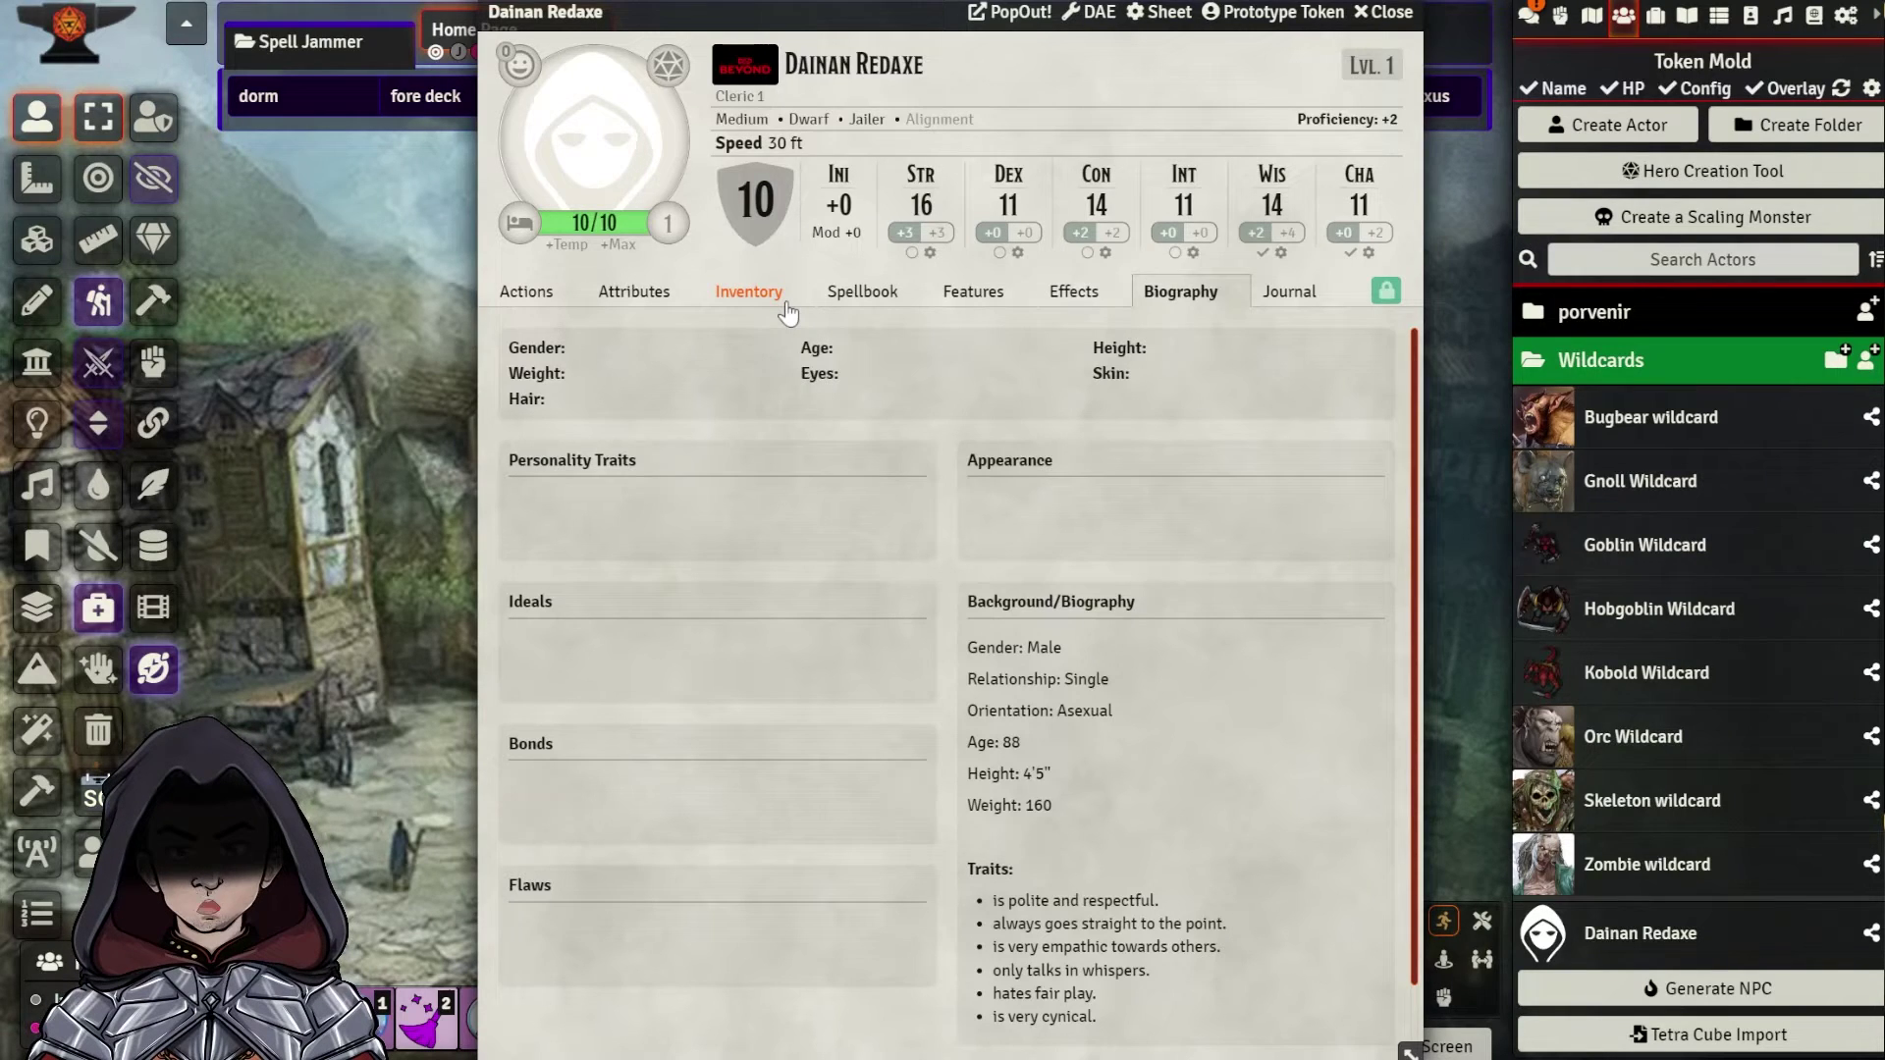
Close the generated NPC's sheet and open the NPC Townsfolk Human Wildcard actor from the WILDCARDS folder to view its abilities
key(Escape)
scroll(1698, 589, down, 5)
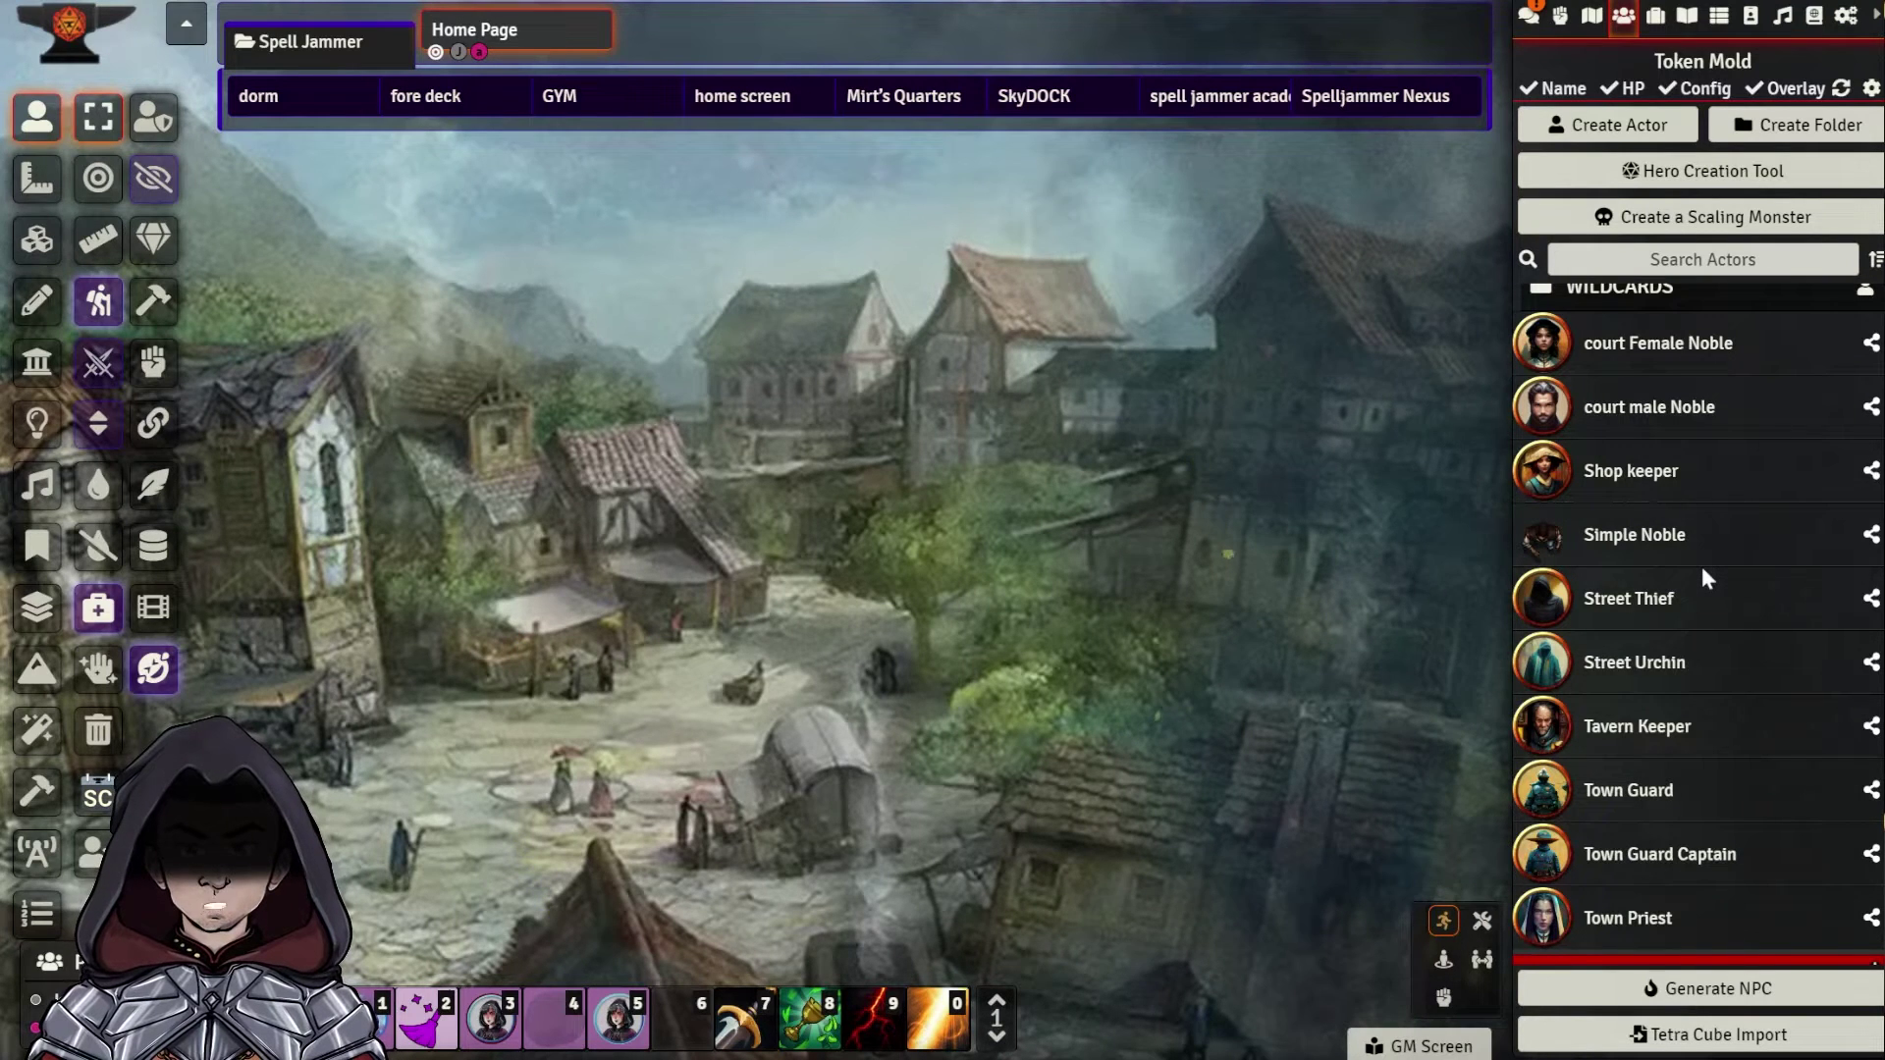
scroll(1700, 567, up, 5)
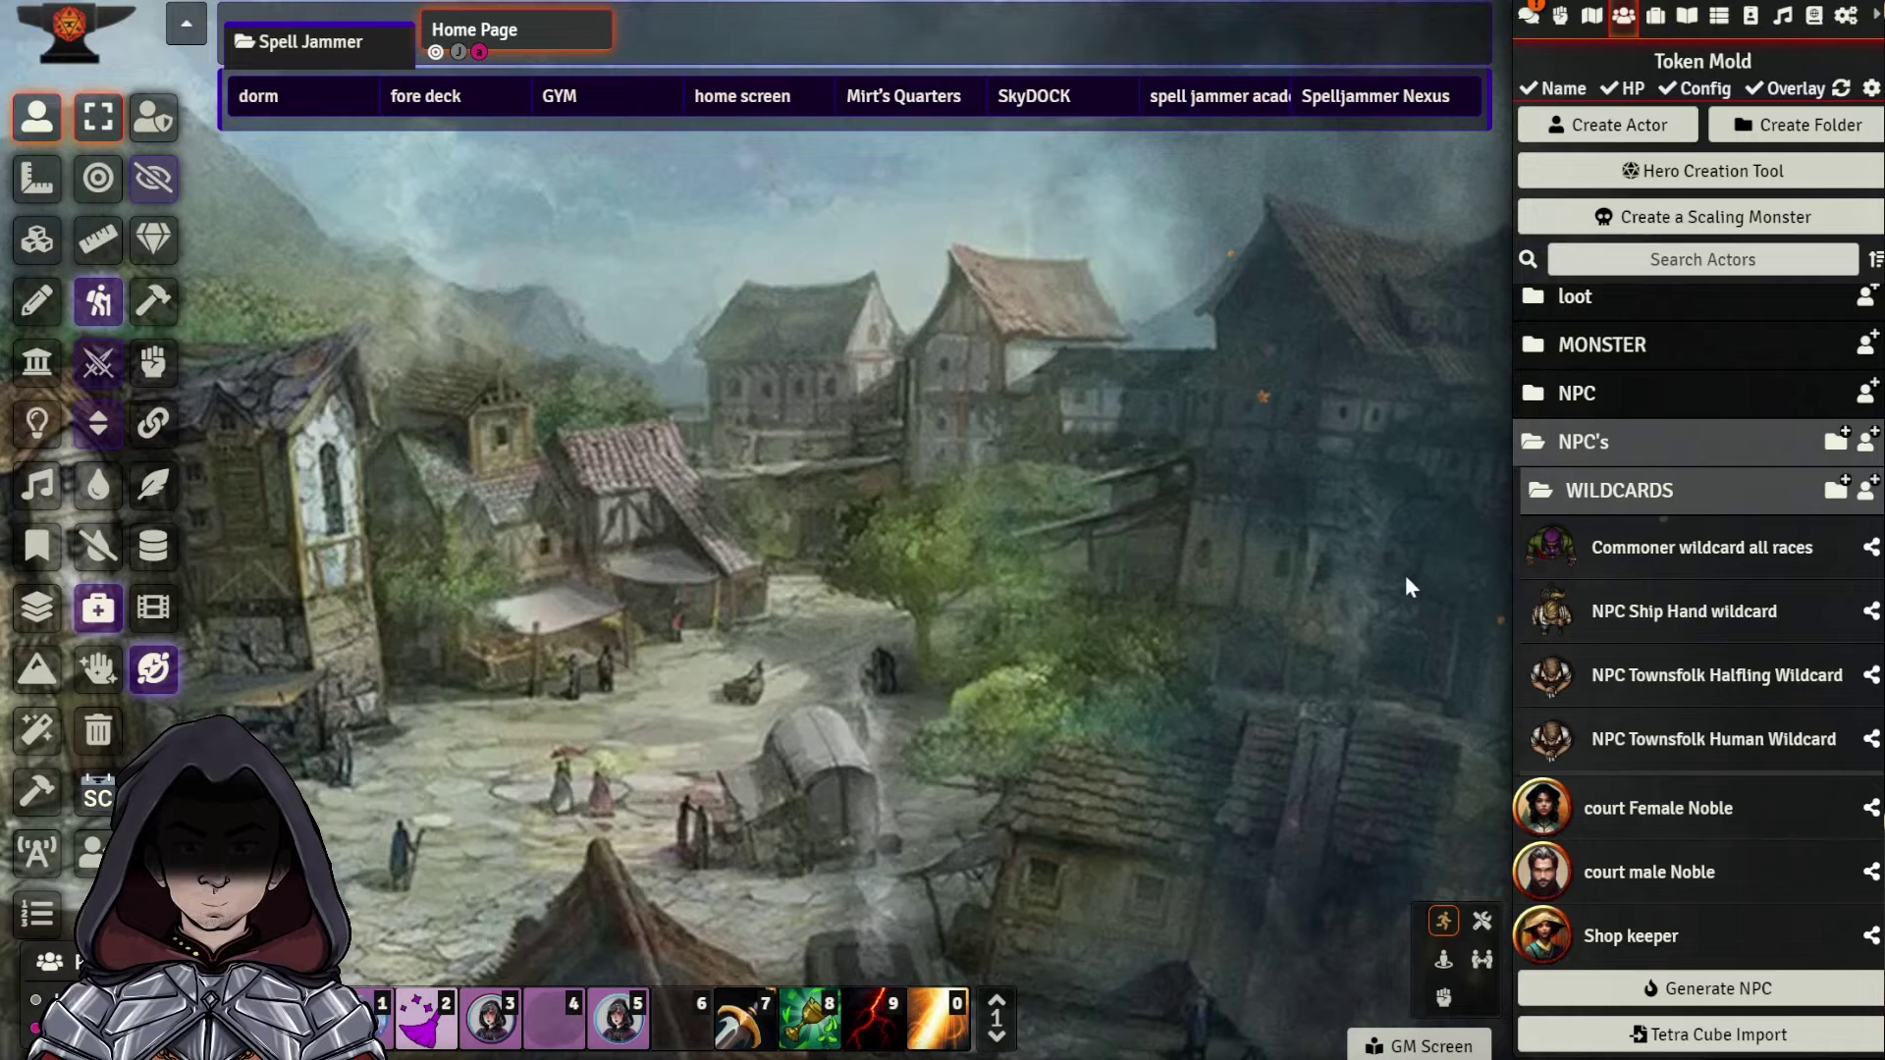
click(1686, 761)
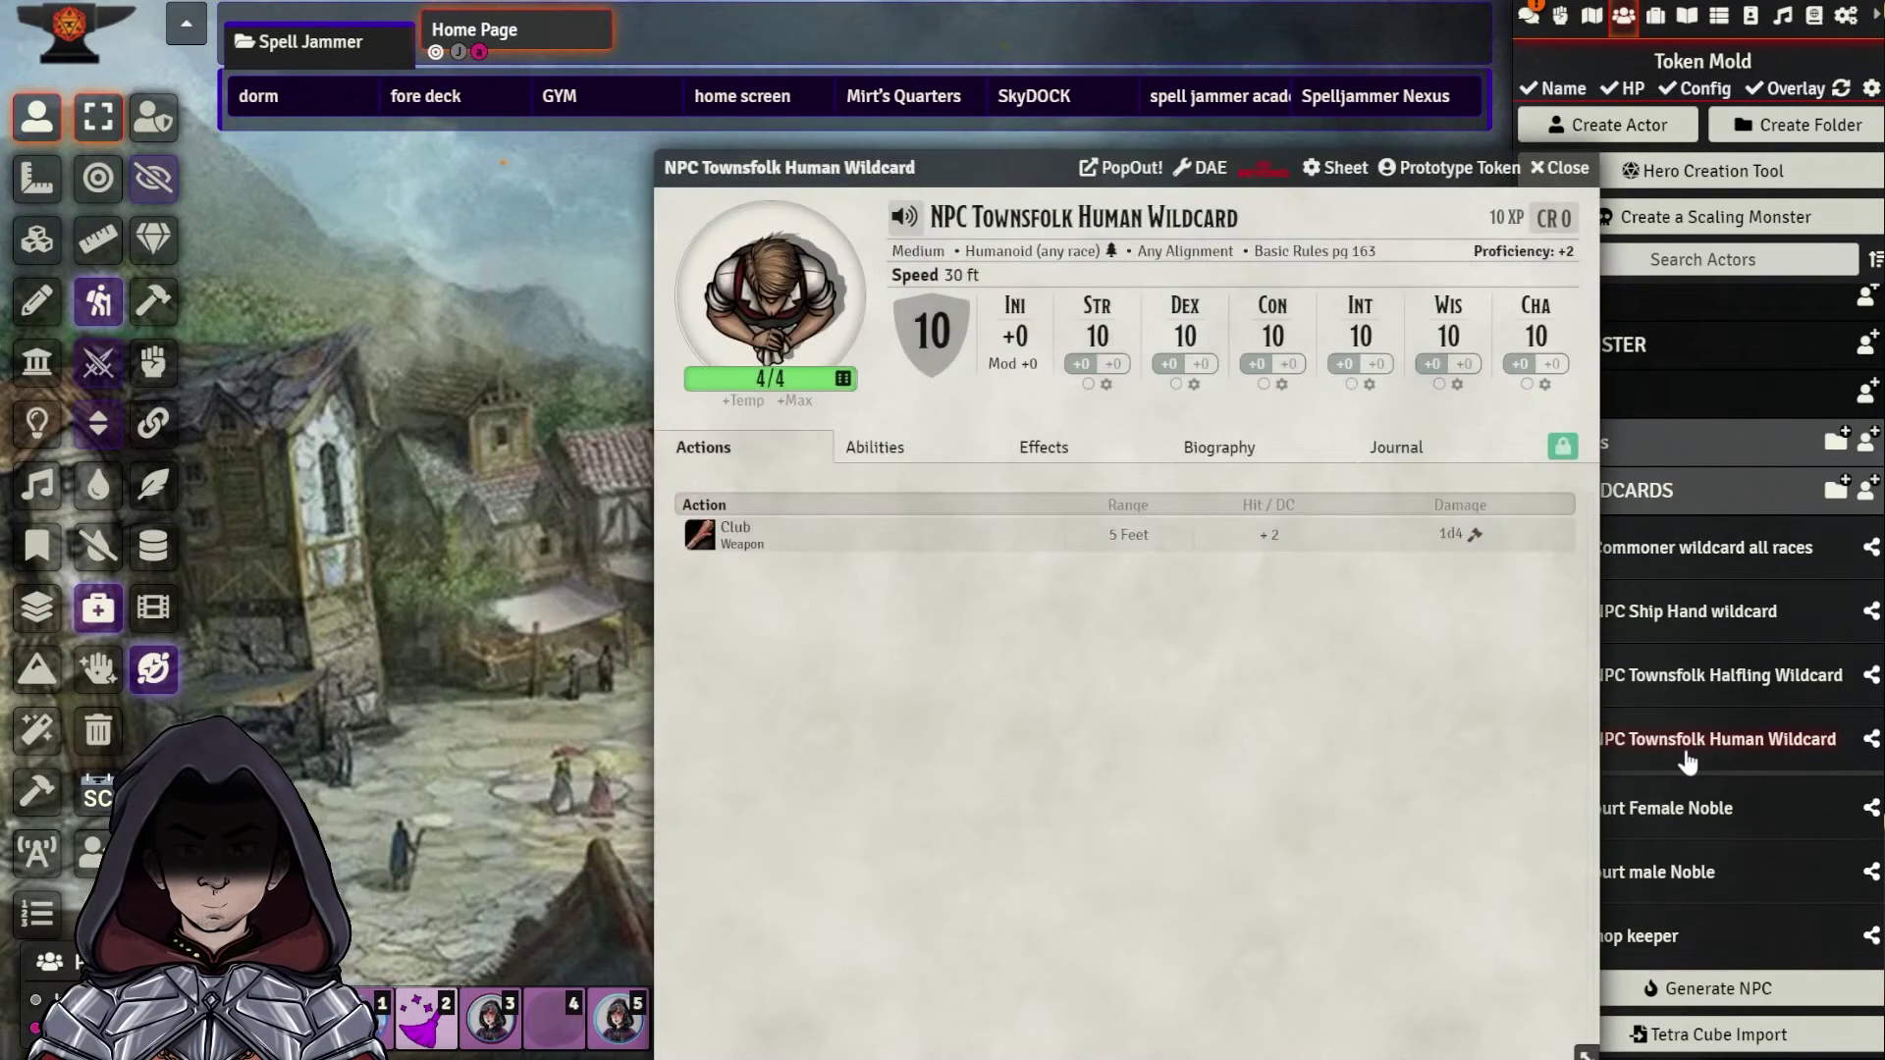
drag(1043, 170, 954, 170)
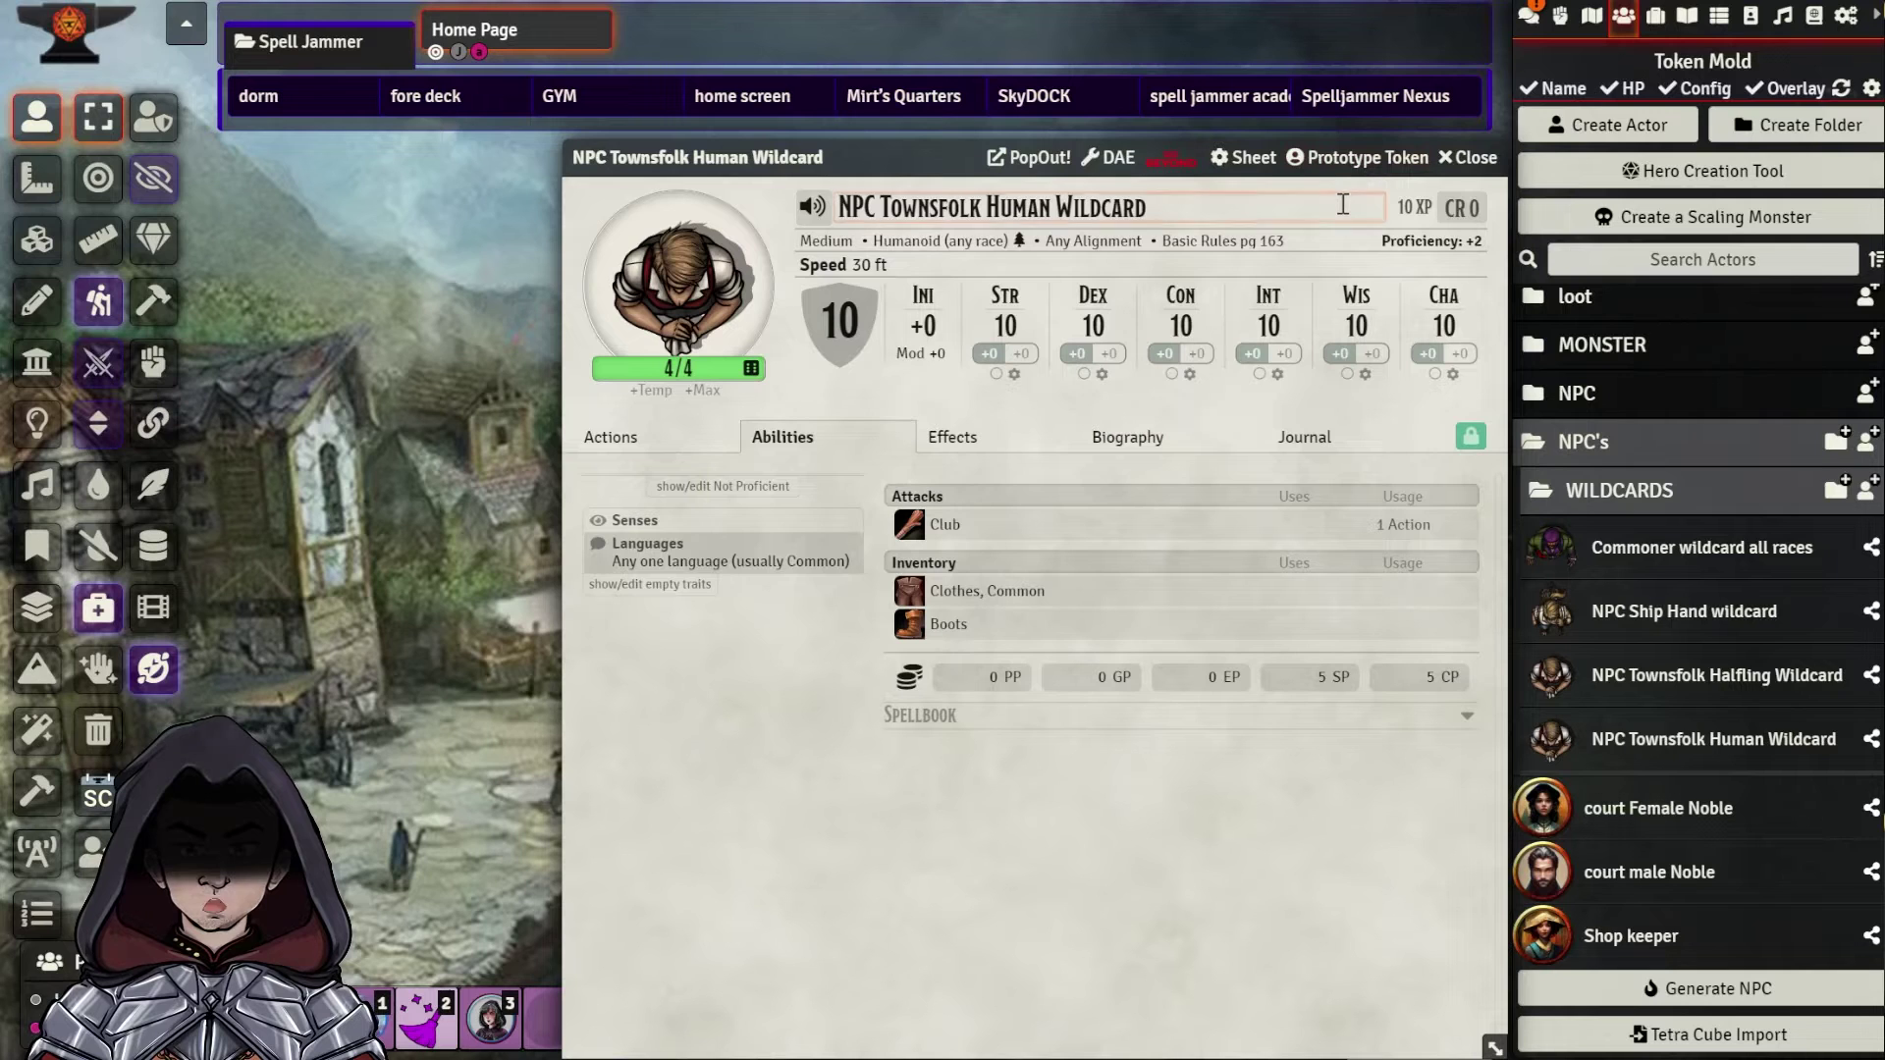
Examine the wildcard ending of the image path and the Randomize Wildcard Images option in the prototype token's appearance settings, and close both windows
click(1357, 157)
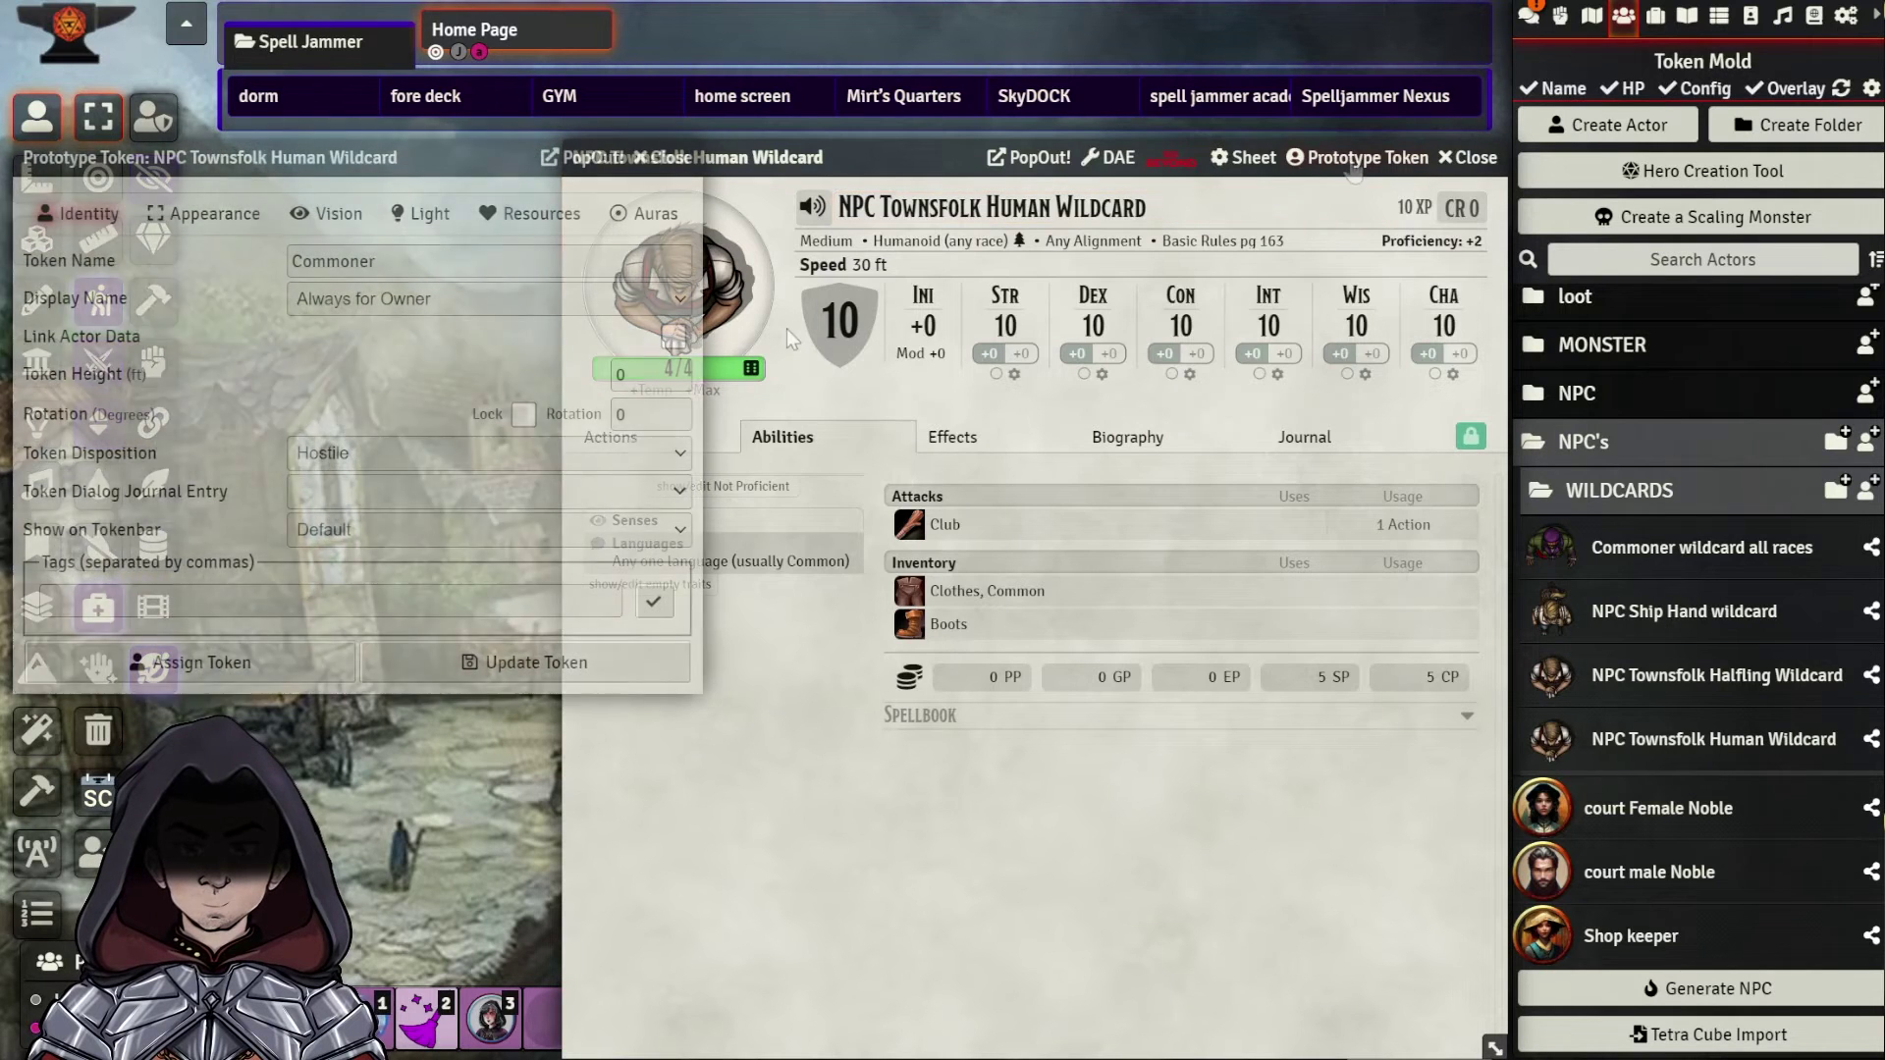
click(197, 228)
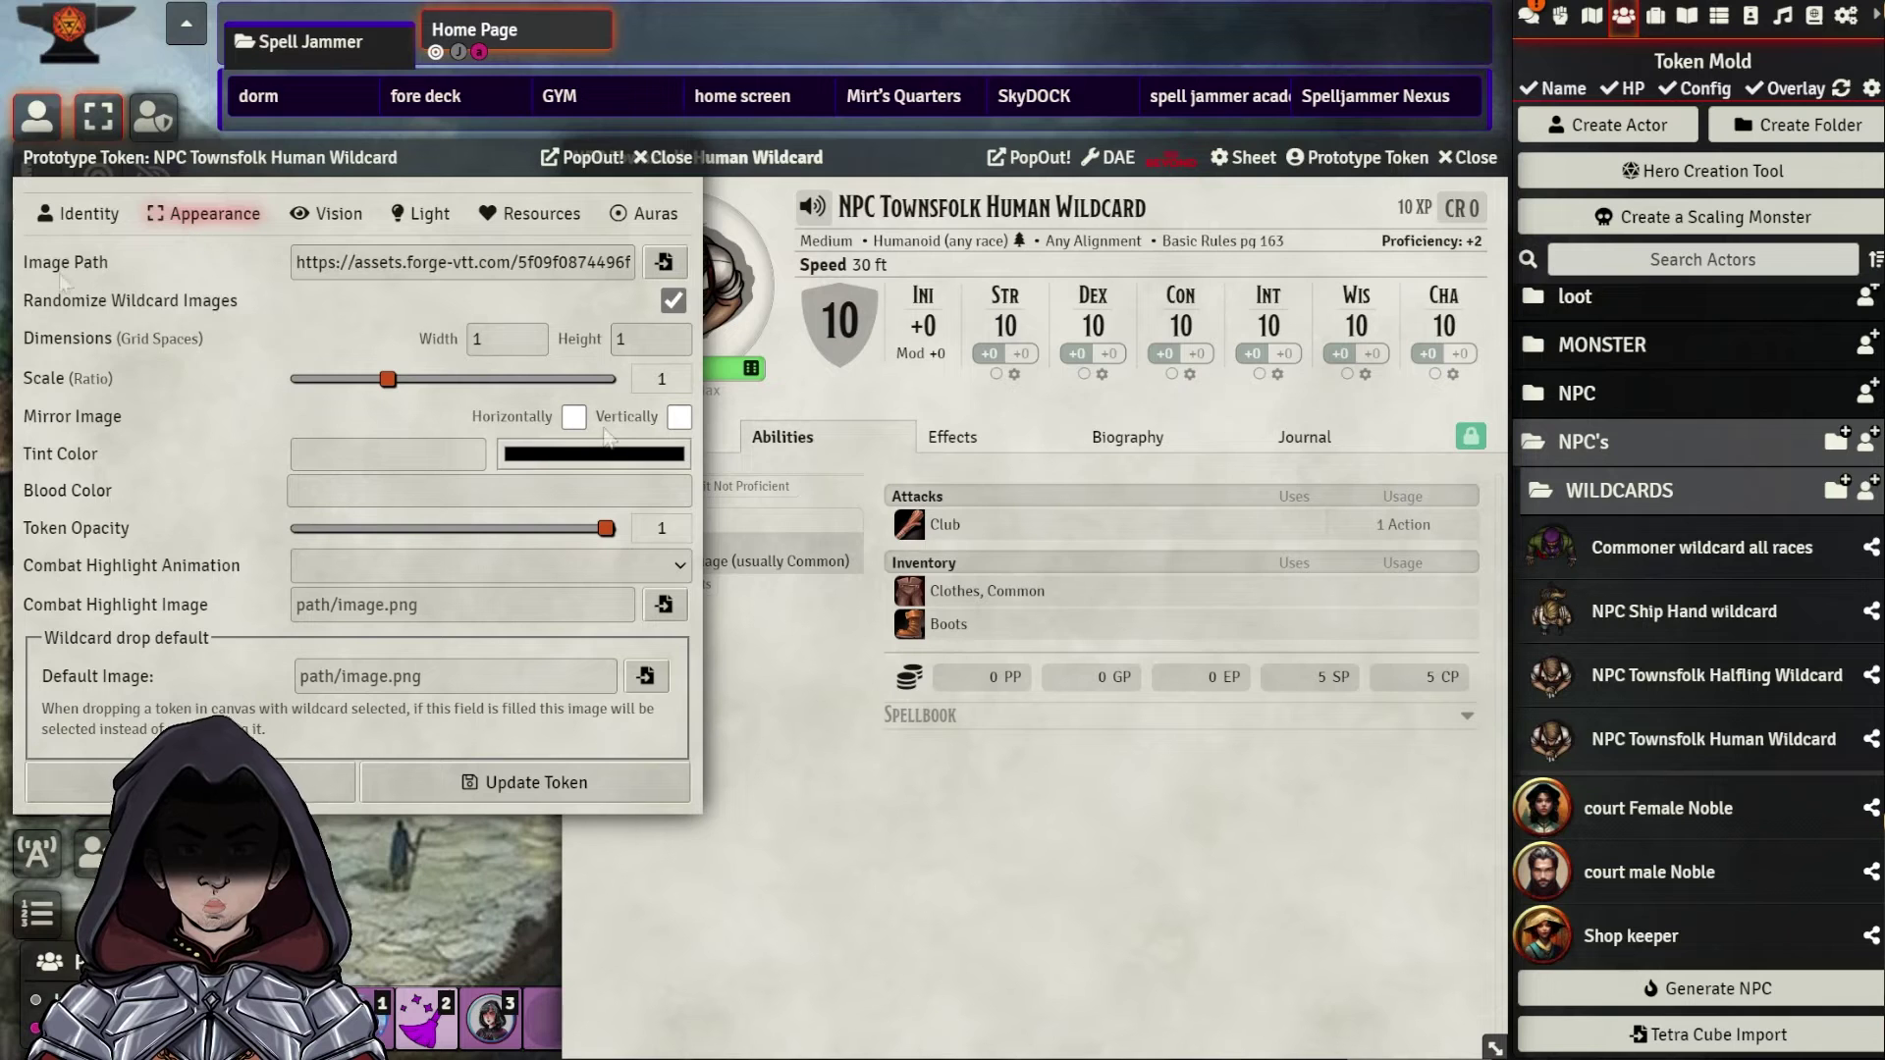
drag(334, 263, 596, 278)
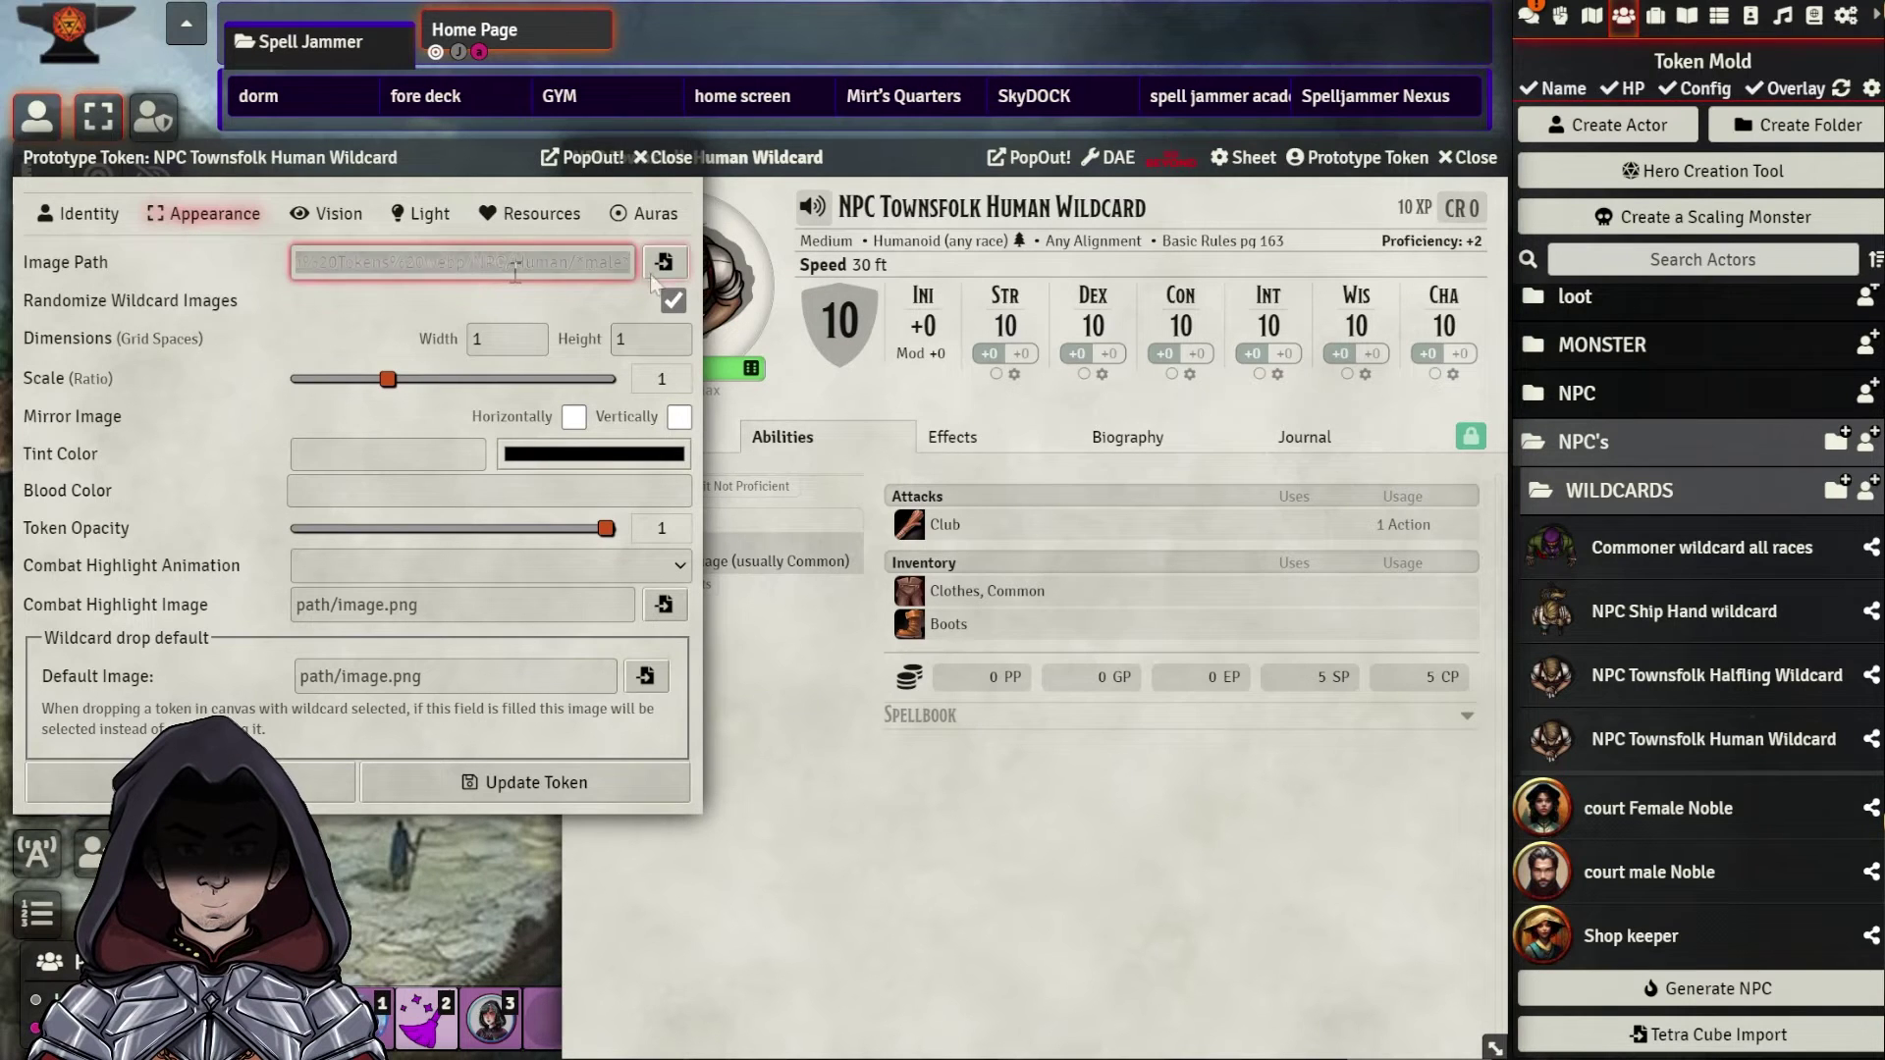
click(574, 263)
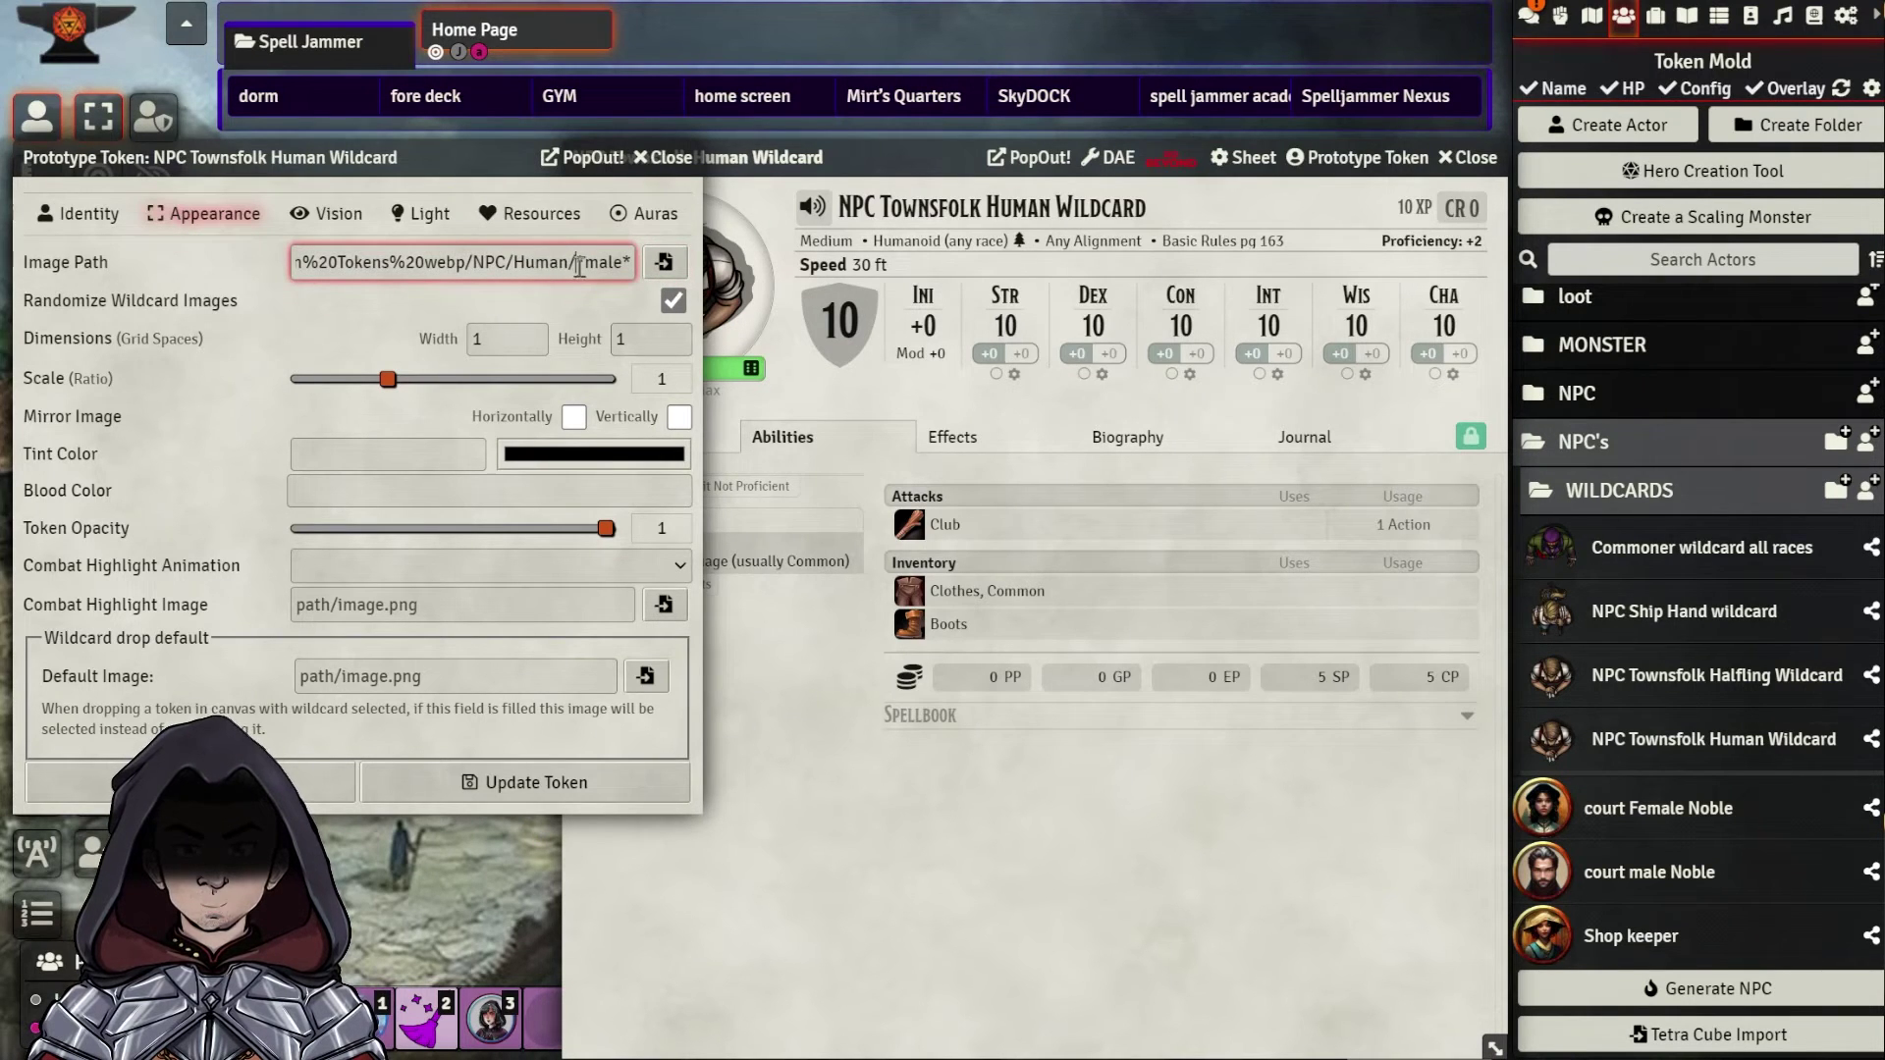
drag(580, 266, 638, 278)
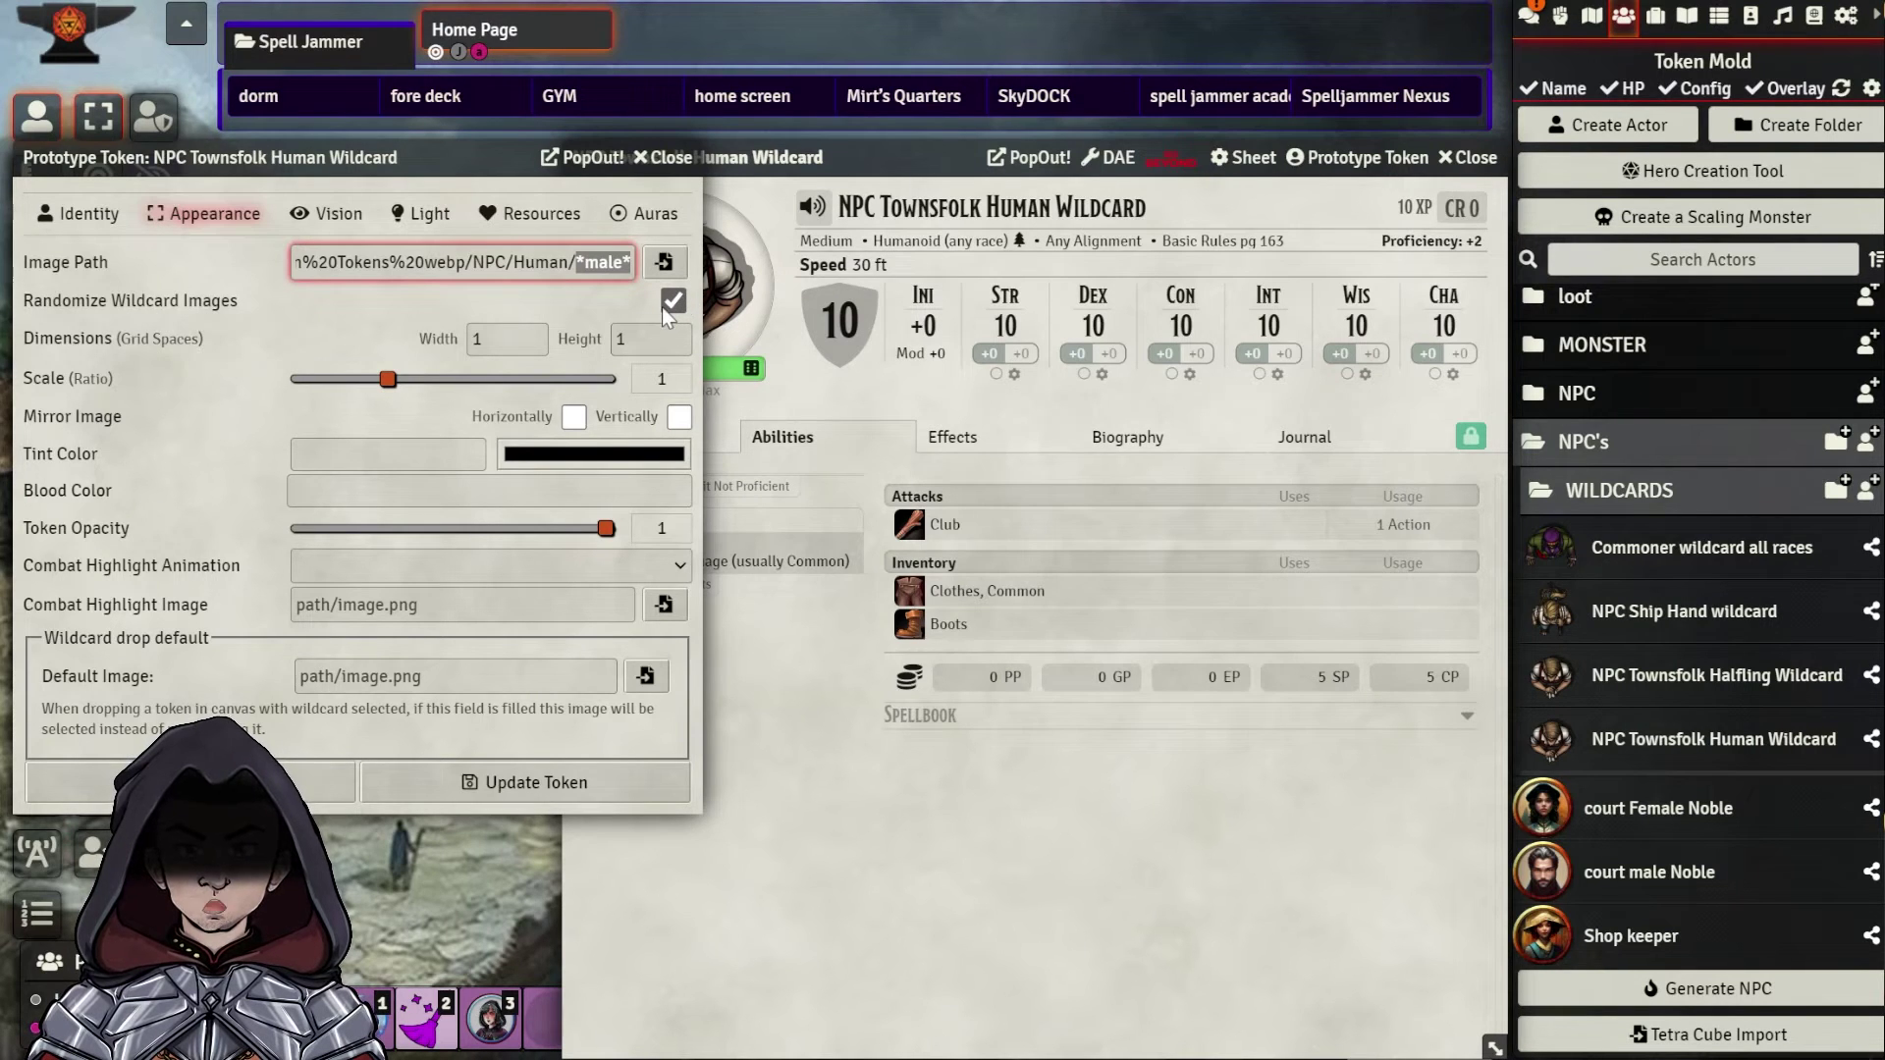
click(538, 308)
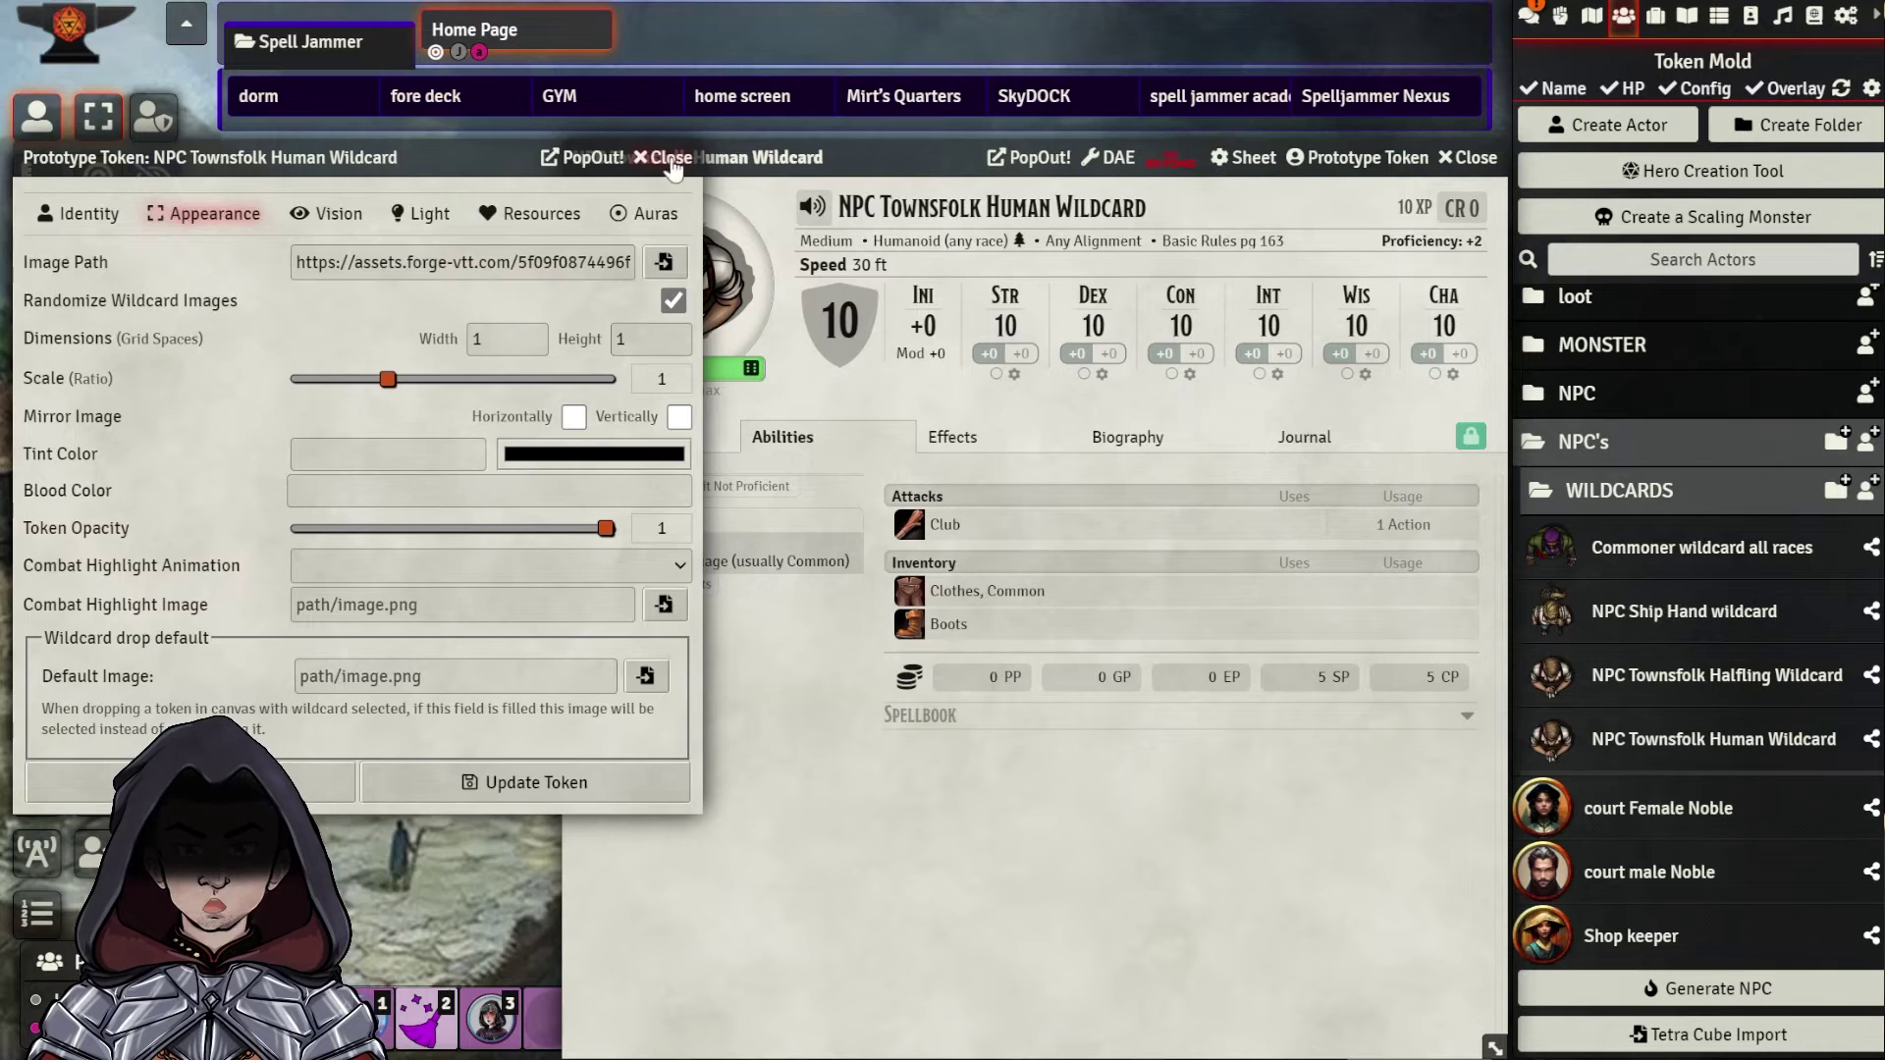
click(663, 157)
click(1468, 157)
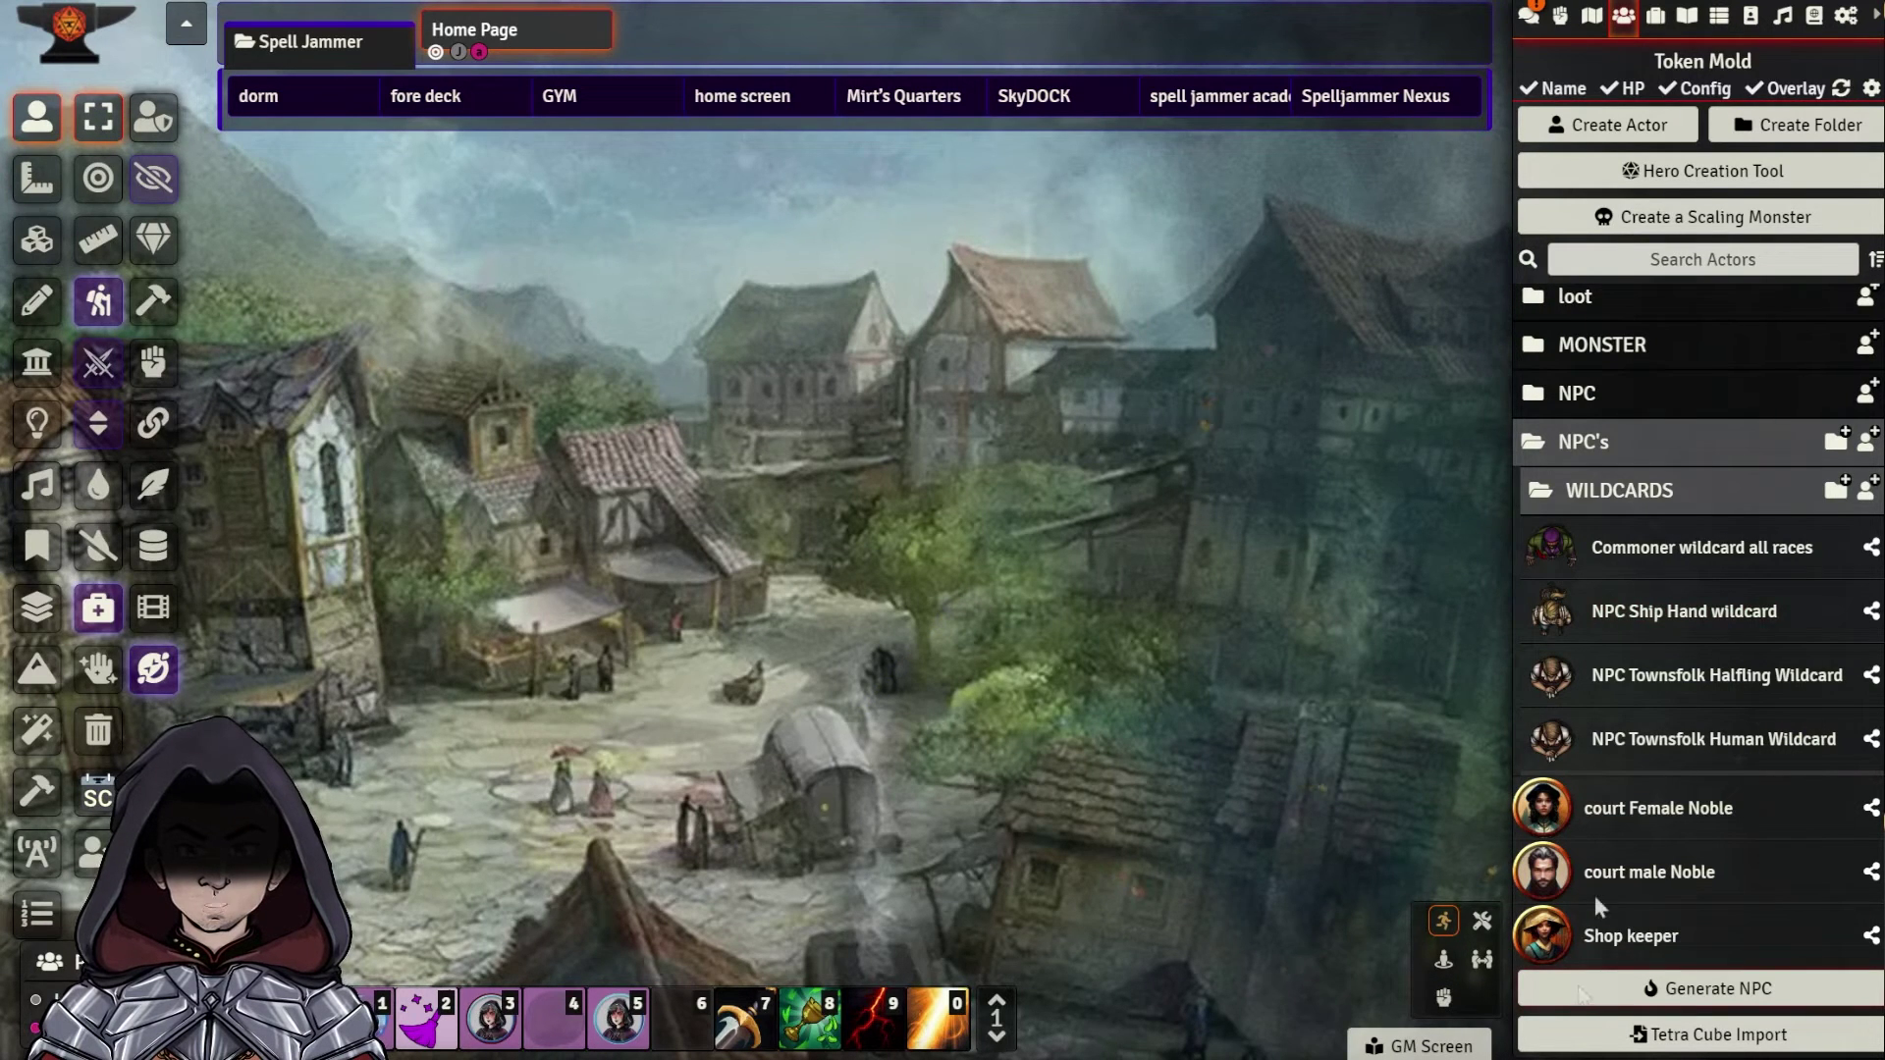
Place three NPC Townsfolk Human Wildcard tokens on the village scene, spaced apart from one another
drag(1680, 756, 985, 579)
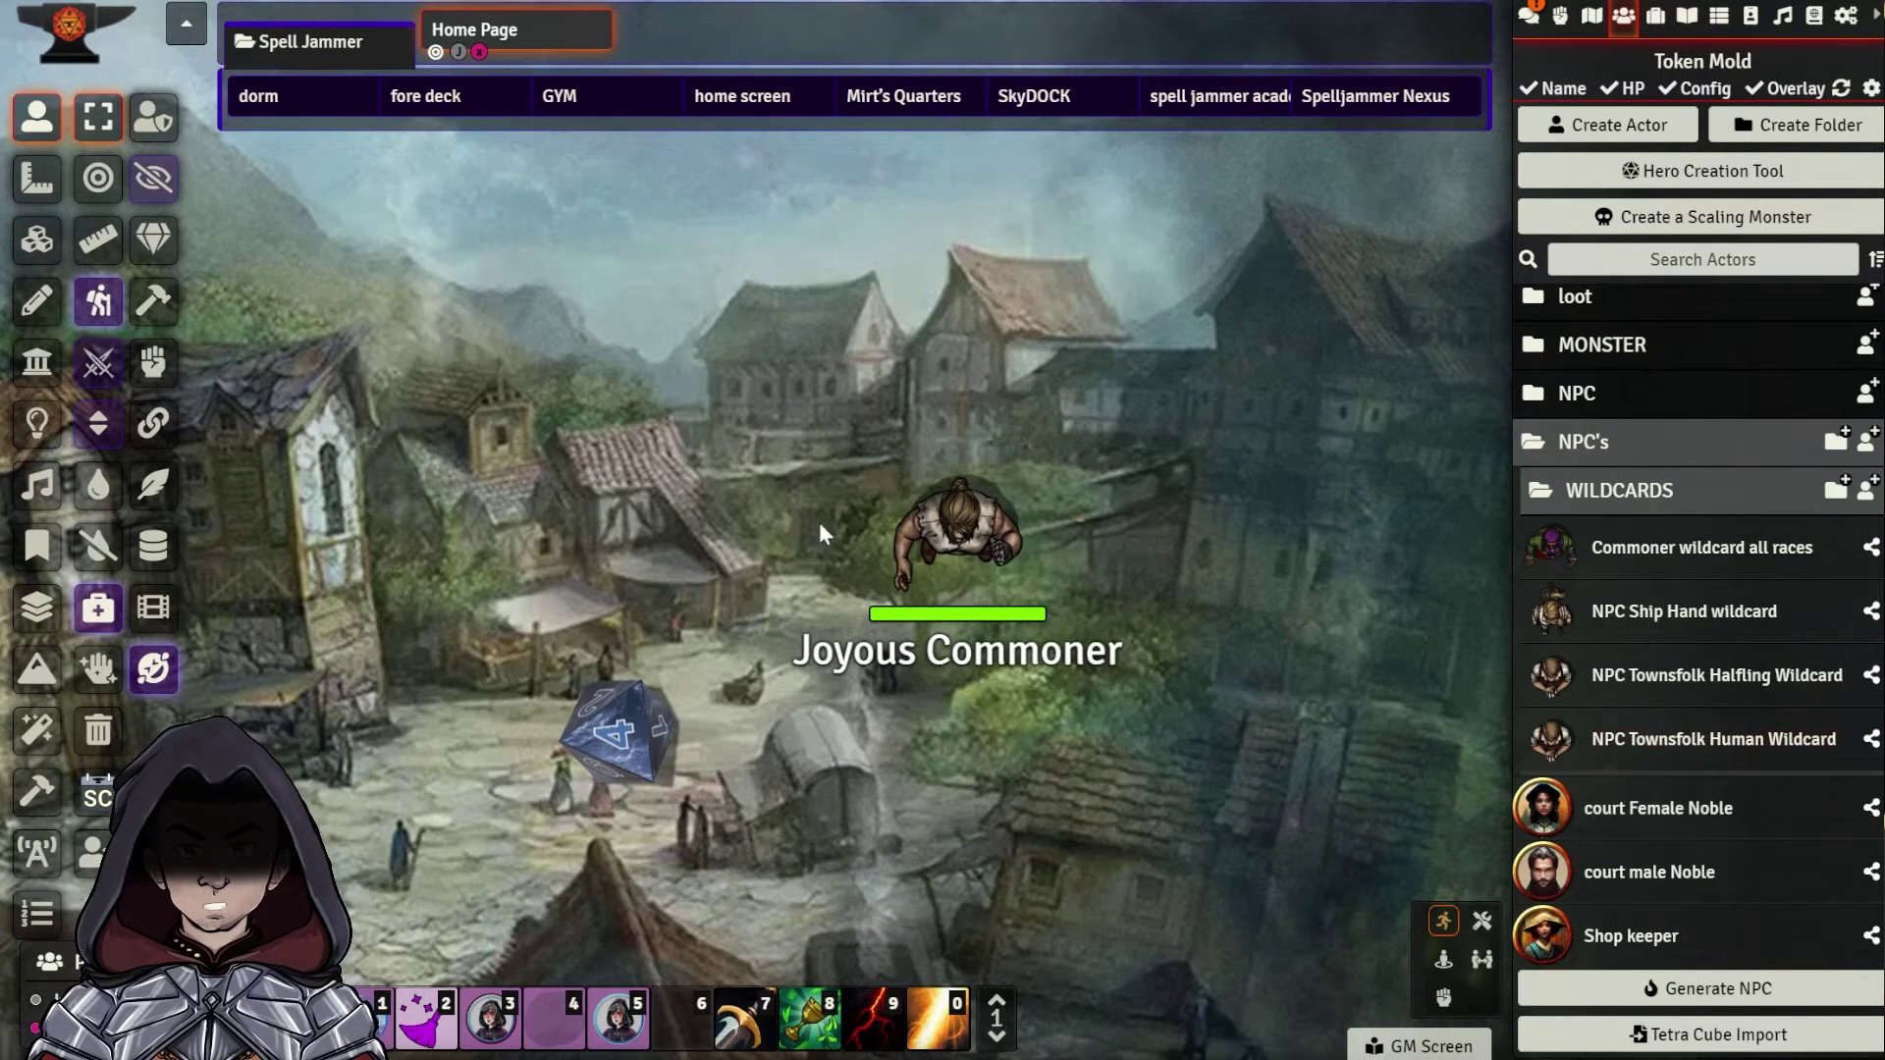
key(ctrl+v)
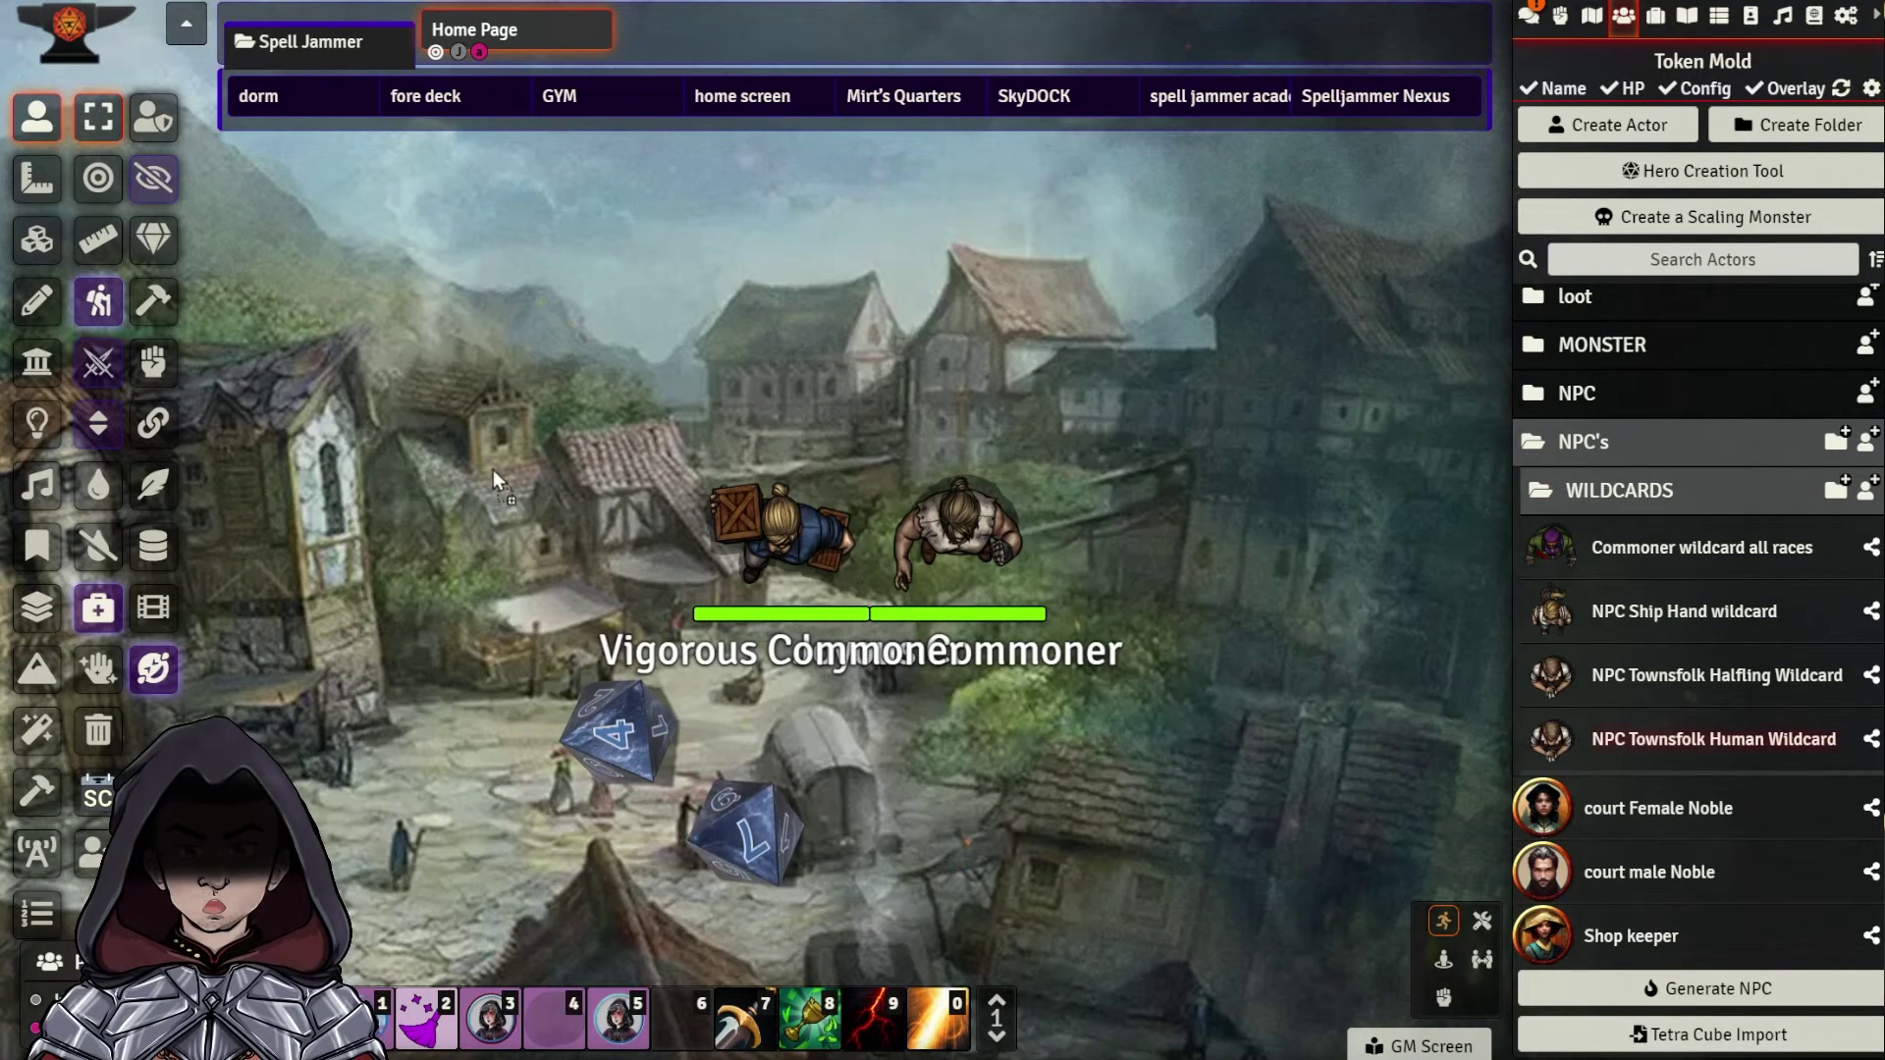
key(ctrl+v)
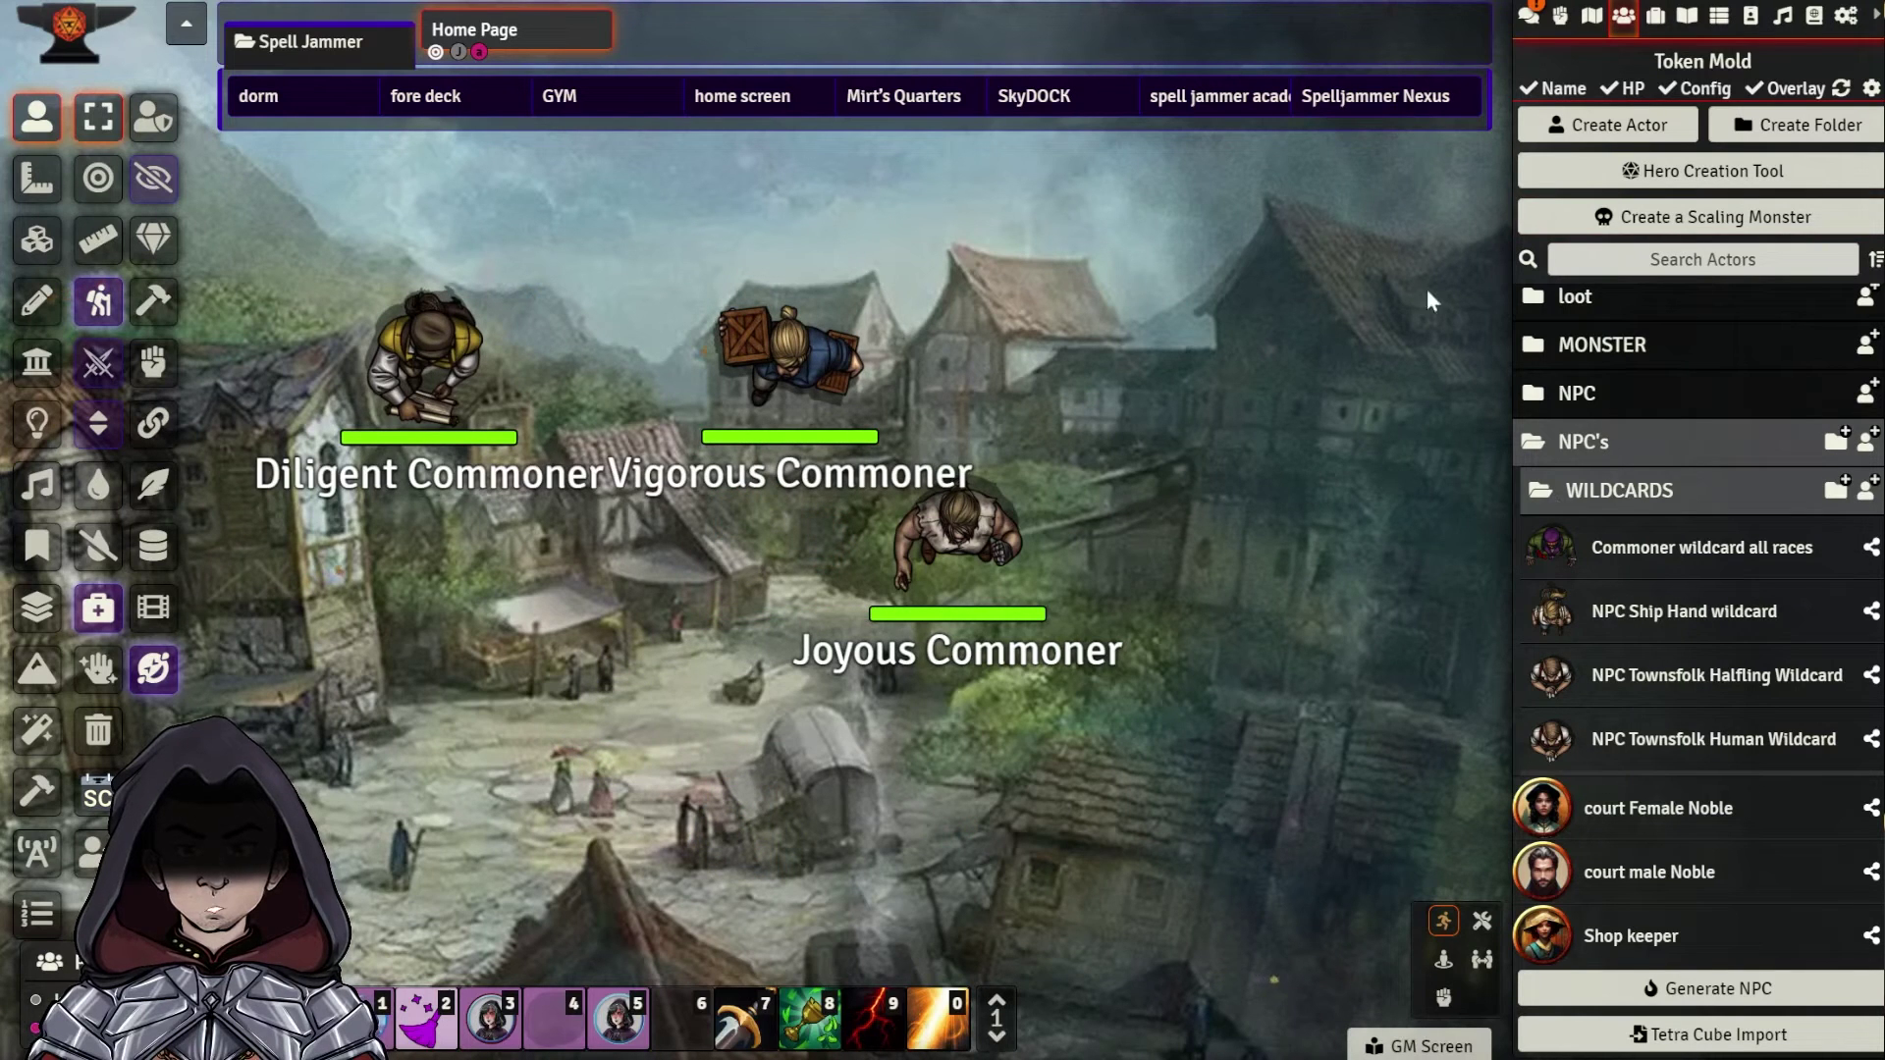